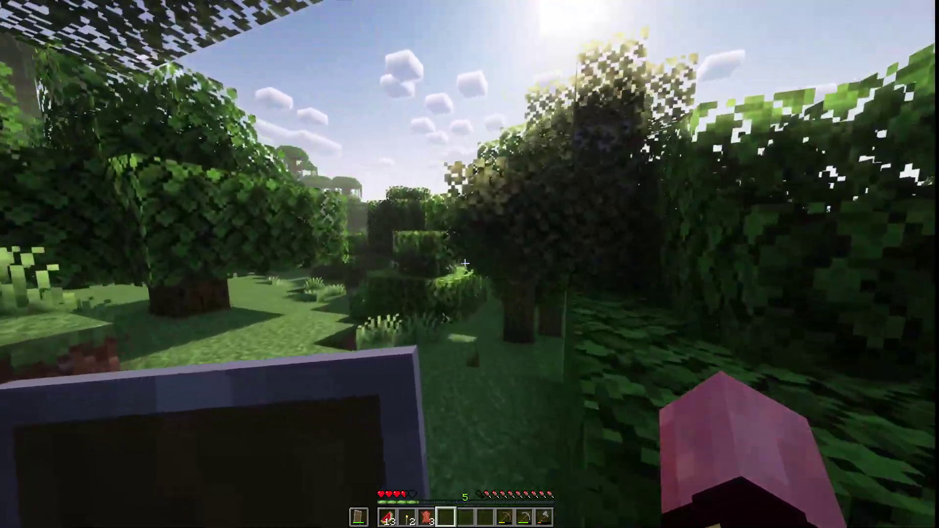
Step: Walk into the forest and chop the oak trunk into logs with the stone axe
key(w)
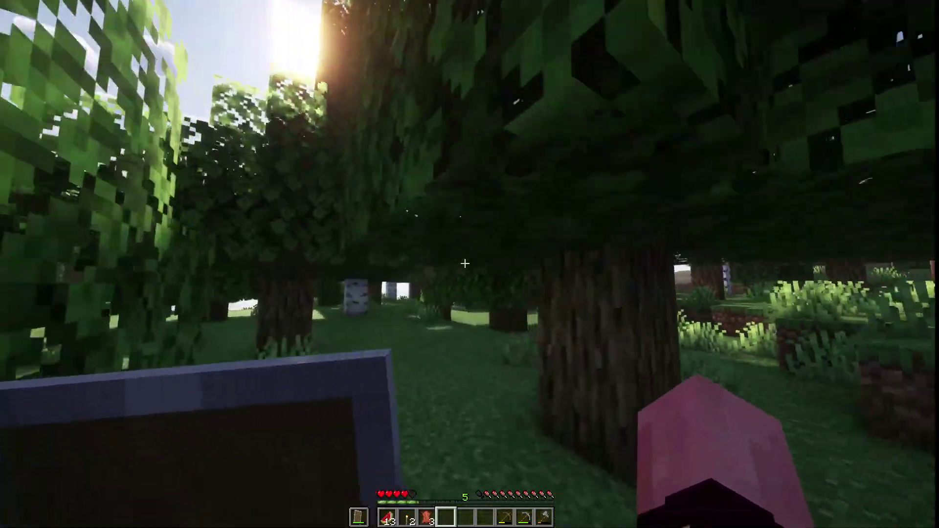
key(w)
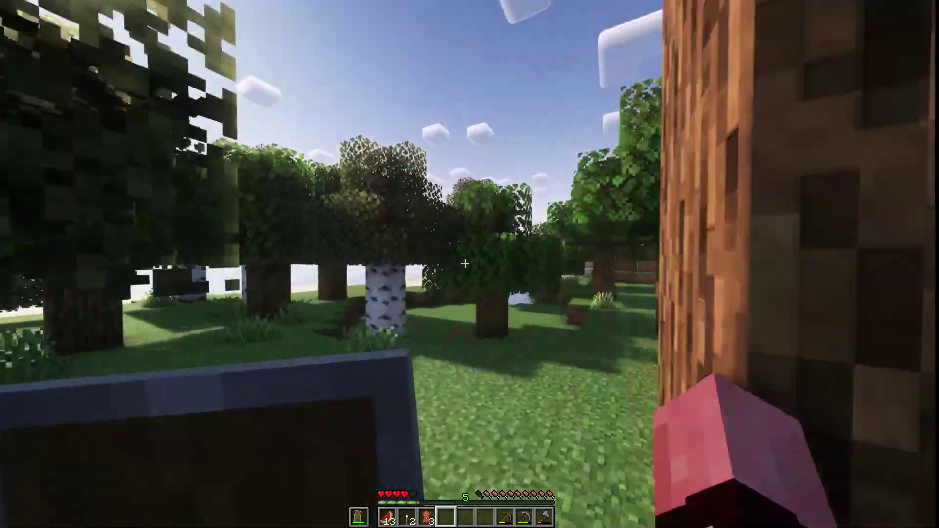
key(w)
key(9)
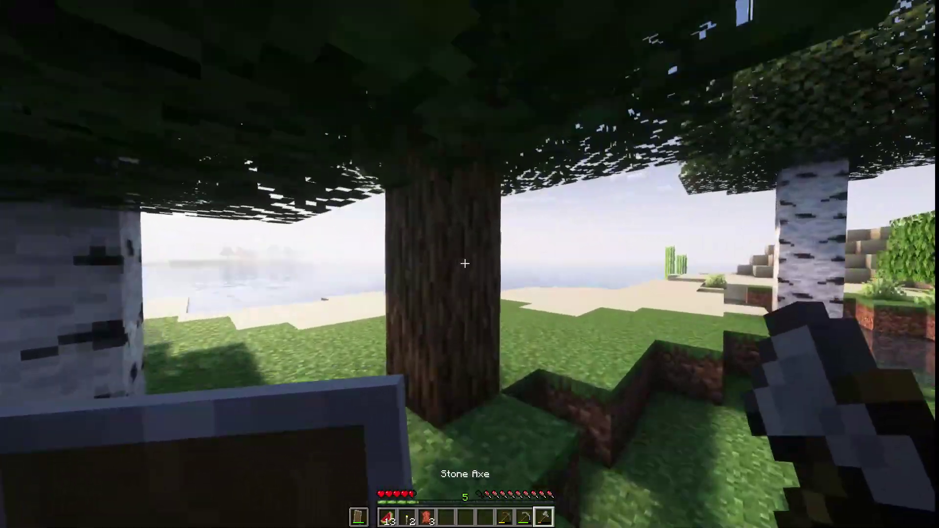
drag(465, 264, 465, 264)
key(w)
Step: Craft the jungle logs into planks and a crafting table, and hold the table
key(5)
key(e)
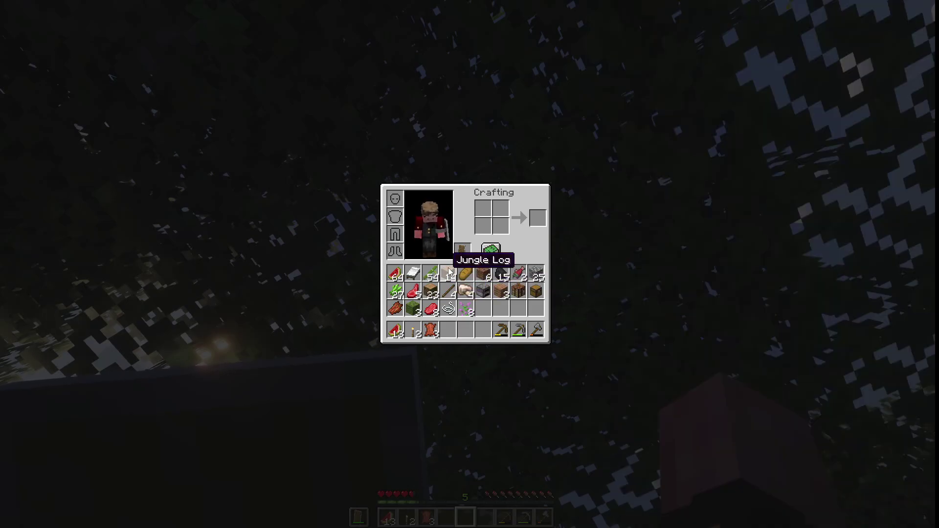
click(446, 270)
click(503, 225)
shift+click(540, 221)
shift+click(519, 290)
key(e)
key(4)
Step: Place the crafting table and craft a jungle boat from the planks
right_click(465, 263)
right_click(465, 264)
click(501, 291)
right_click(453, 228)
right_click(452, 230)
right_click(452, 242)
right_click(434, 243)
right_click(417, 242)
right_click(417, 227)
click(448, 274)
shift+click(501, 230)
key(e)
Step: Pick the crafting table back up, place the boat on the water and paddle toward the island
key(9)
click(470, 264)
key(e)
key(e)
key(6)
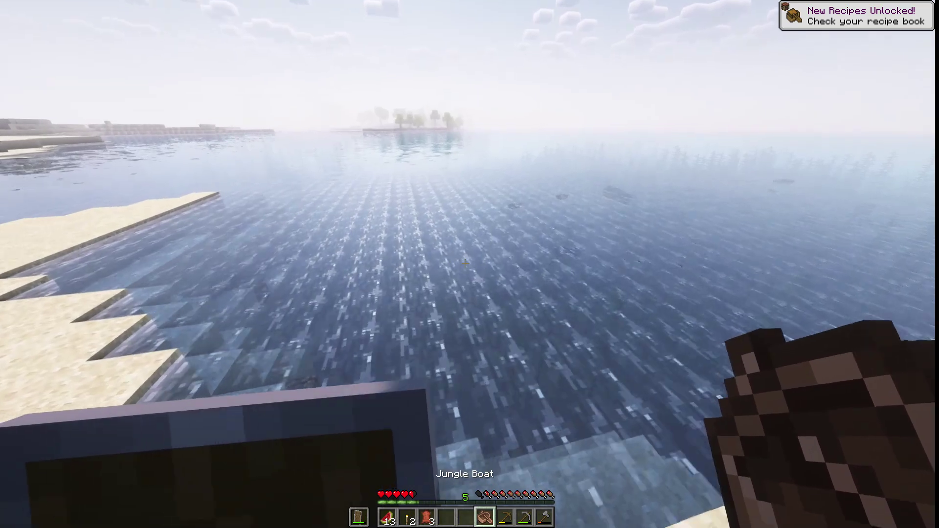
right_click(465, 264)
right_click(465, 264)
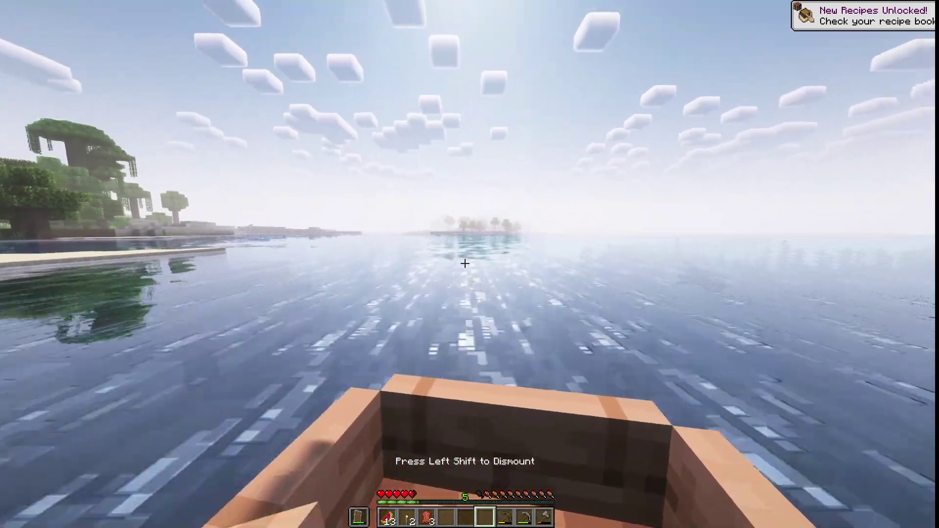
key(w)
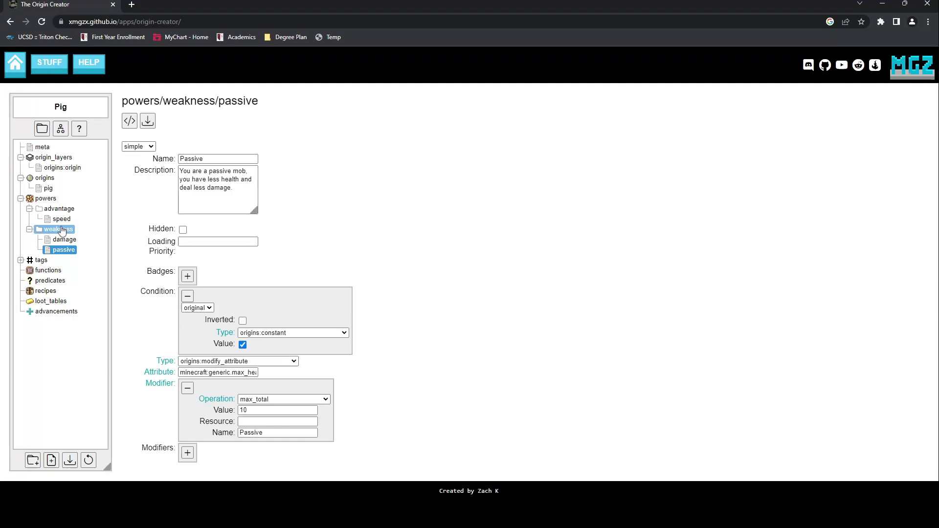
right_click(34, 231)
Step: Create a new file named food inside the weakness folder
click(59, 241)
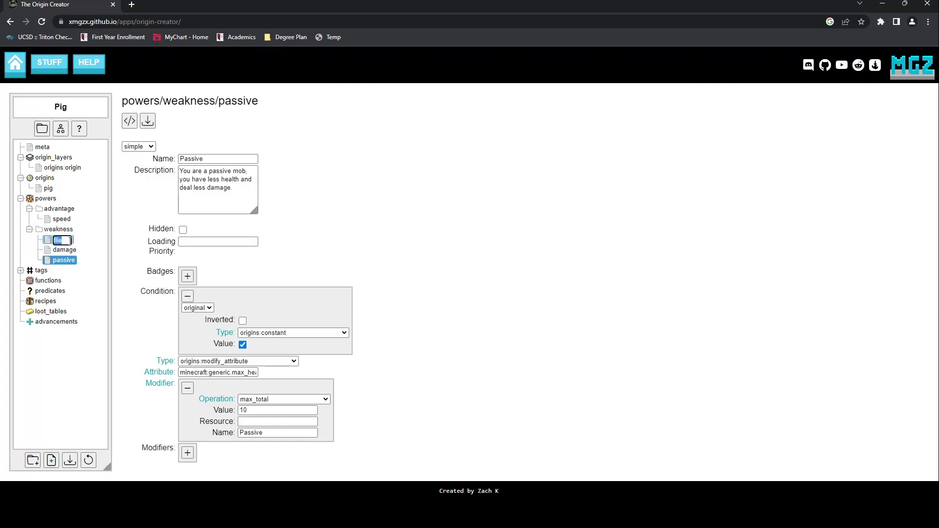
text(food)
key(Return)
Step: Open the food power's form and start entering its Name, now beginning with 'F'
click(59, 251)
click(189, 159)
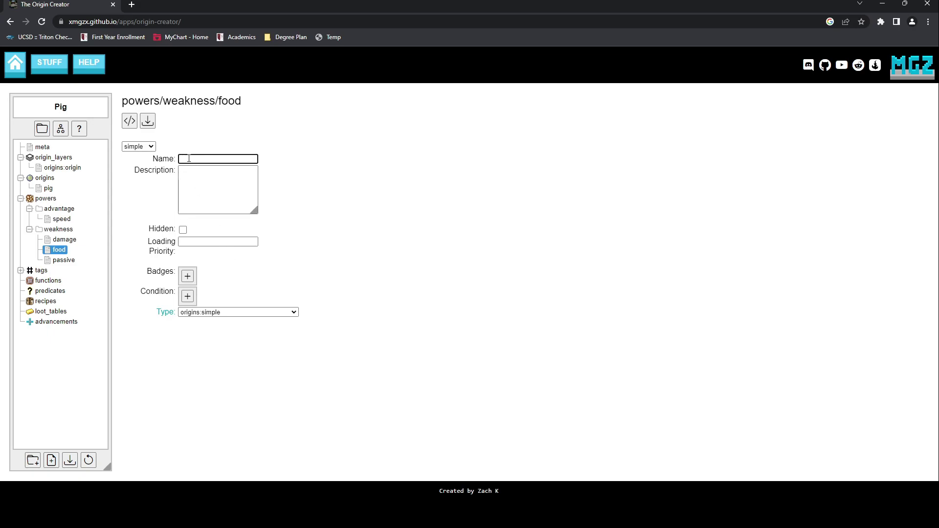
text(Vegetari)
text(a)
key(BackSpace)
key(BackSpace)
key(BackSpace)
key(BackSpace)
key(BackSpace)
key(BackSpace)
key(BackSpace)
key(BackSpace)
key(BackSpace)
text(Forager)
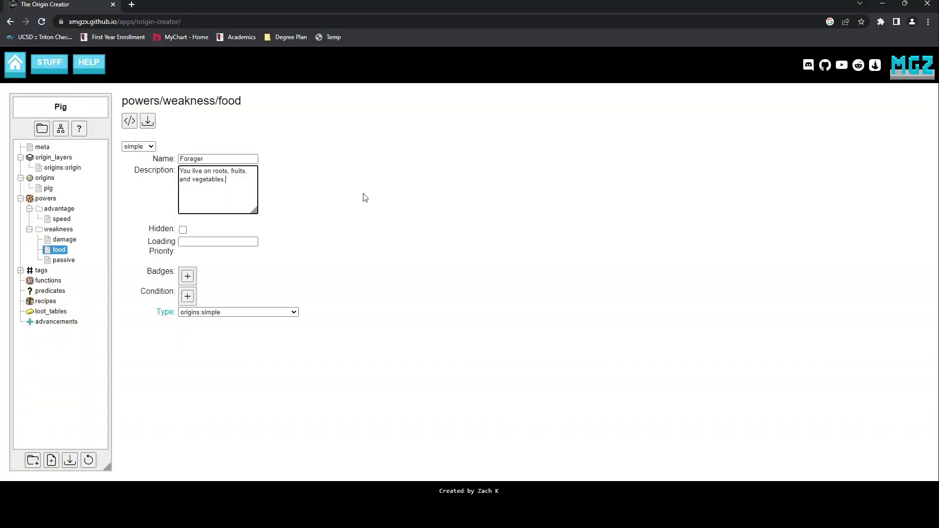
Step: Finish the Forager description 'You live on roots, fruits, and vegetables.' and deselect the box
click(453, 207)
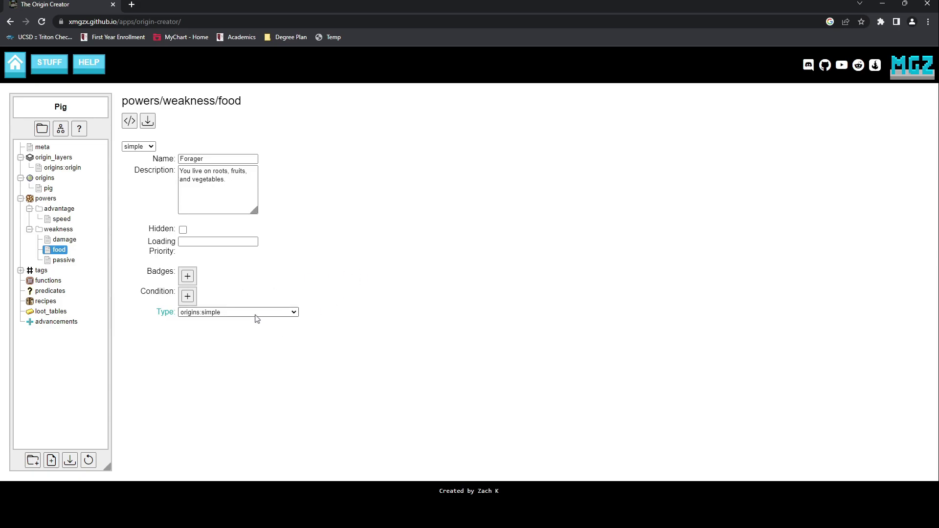
Step: Search the Power Types docs for 'food' and open the Modify Food page
click(163, 313)
key(ctrl+f)
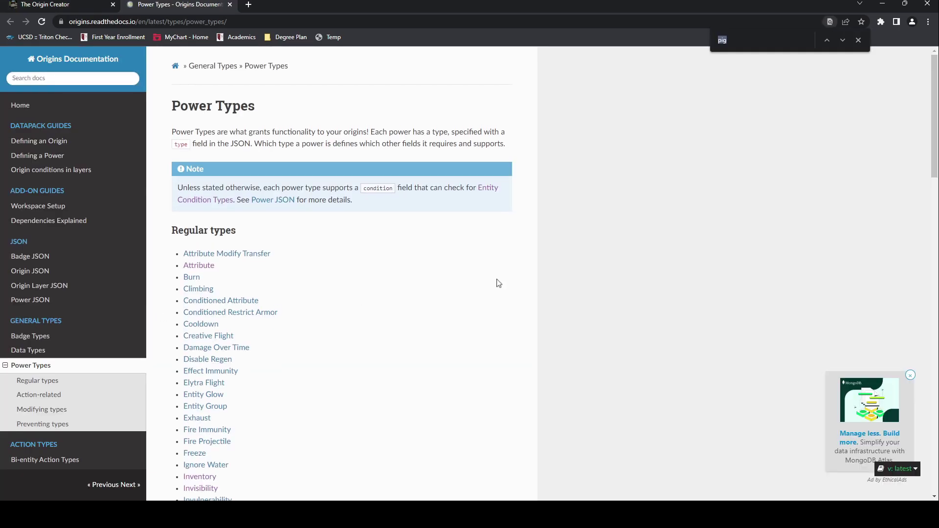
text(food)
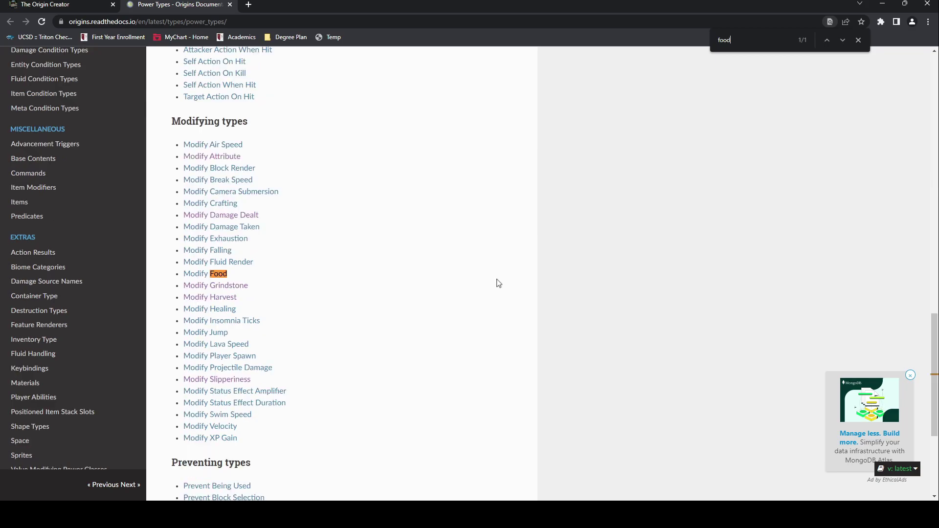
click(857, 39)
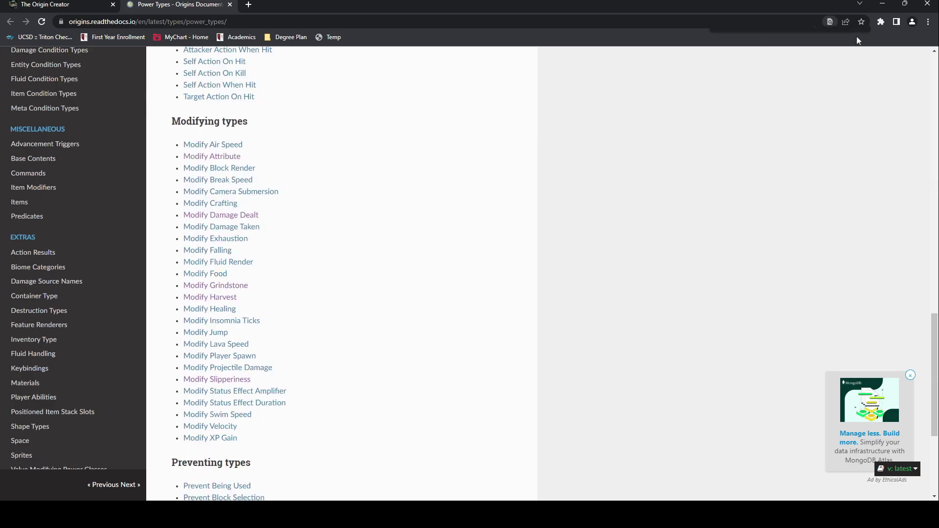
click(218, 277)
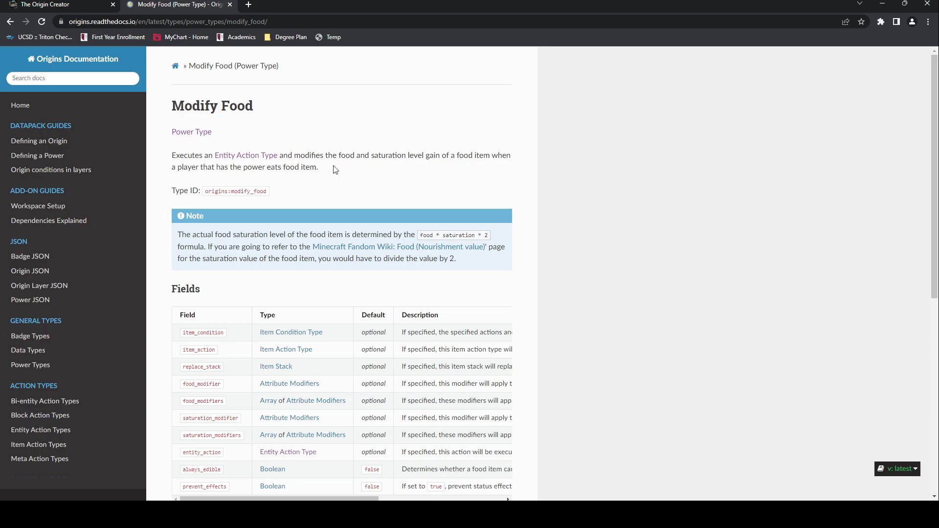
triple_click(219, 167)
click(219, 168)
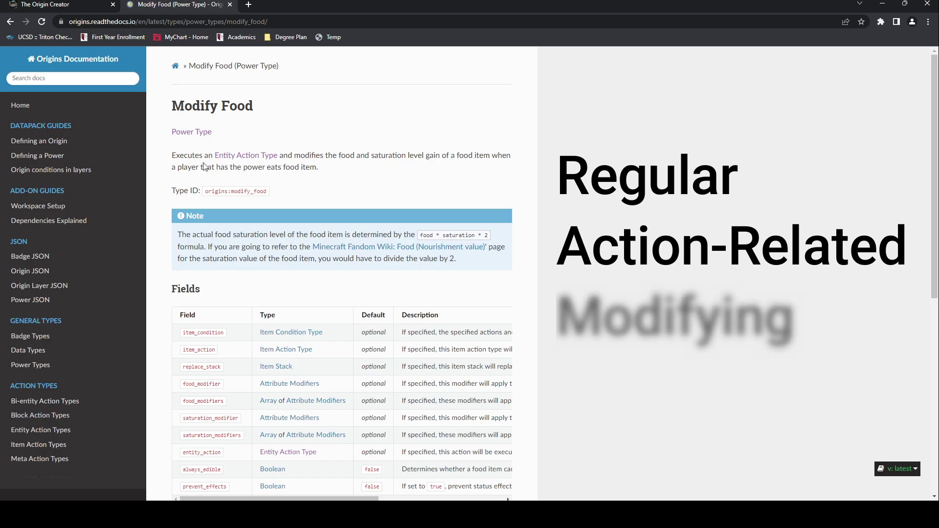
Step: Return to Power Types and open Prevent Item Use, reviewing its food-eating example
click(8, 22)
scroll(427, 197, down, 2)
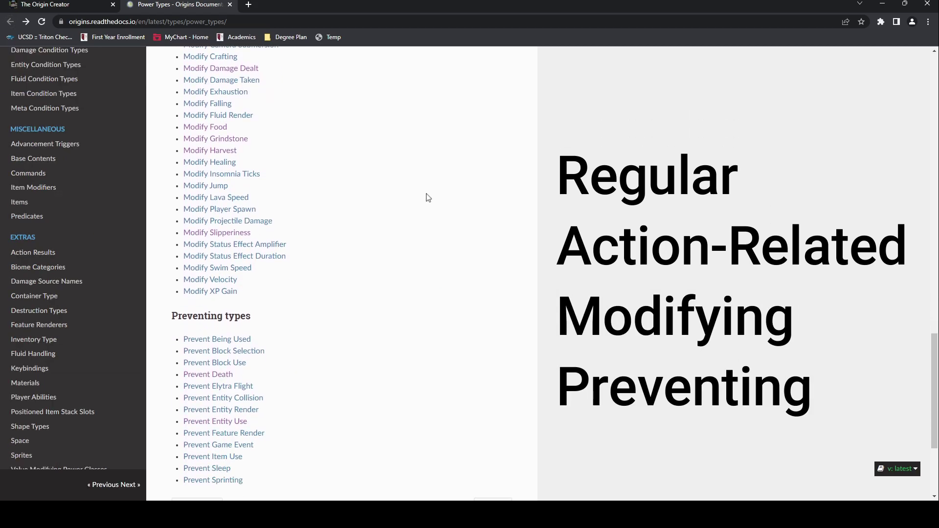
scroll(427, 197, down, 2)
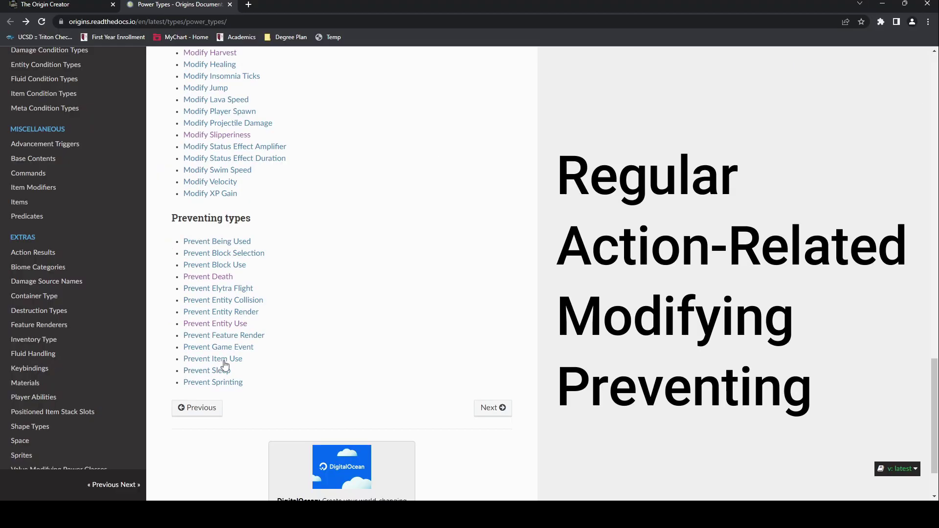
click(224, 361)
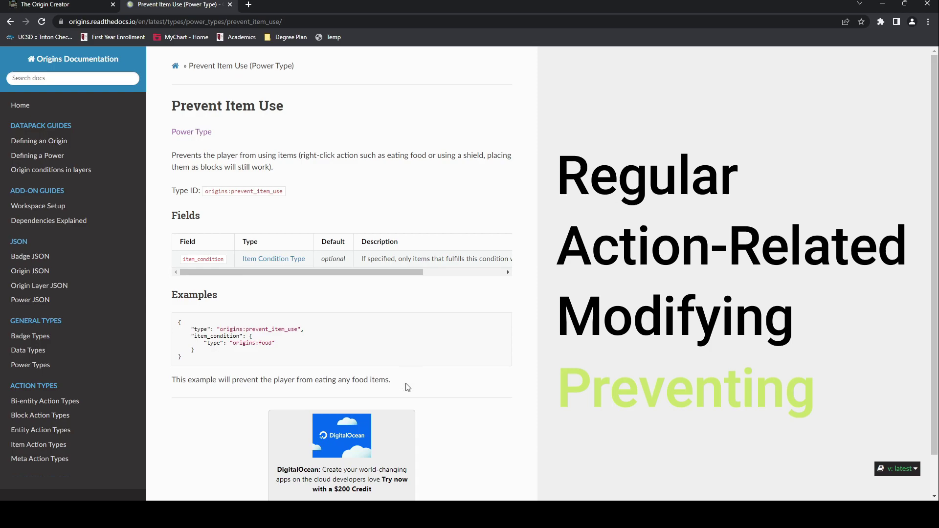
drag(390, 380, 315, 380)
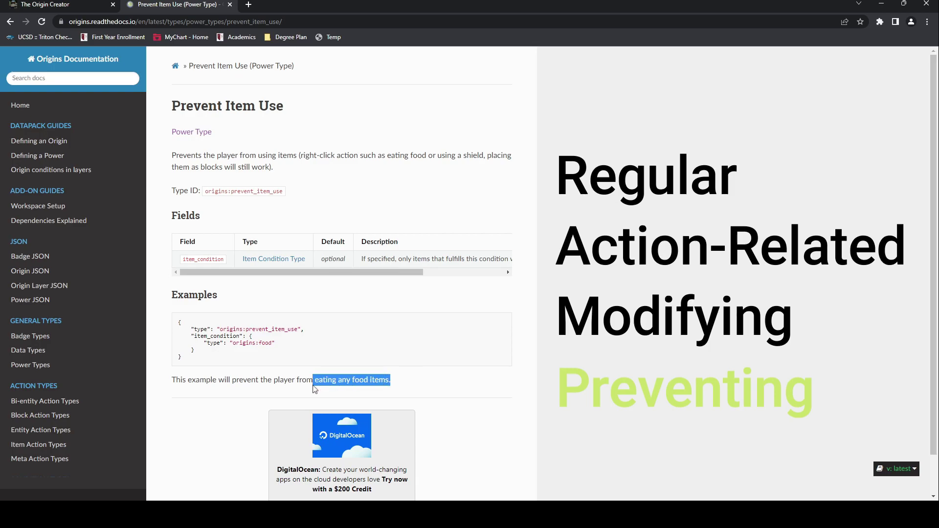
click(411, 386)
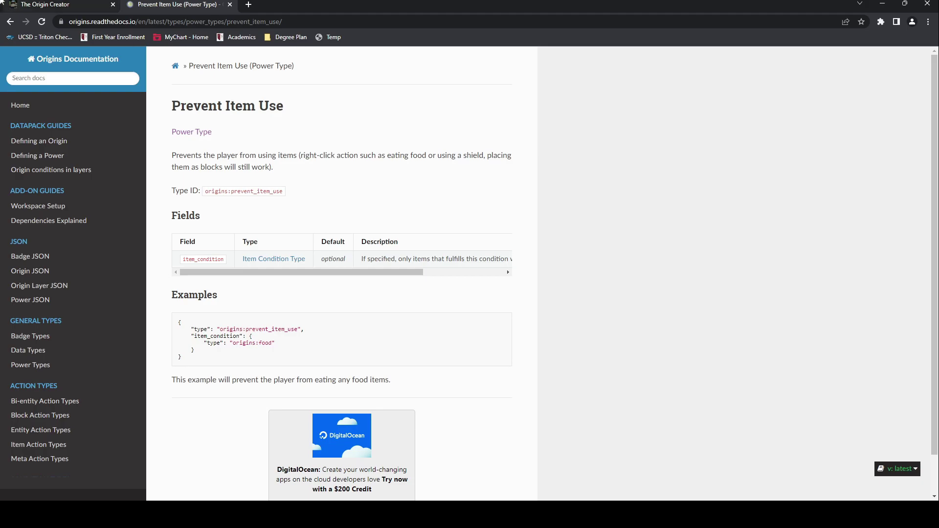
Step: Set Forager's type to origins:prevent_item_use with an origins:food item condition, and add a Condition
click(51, 2)
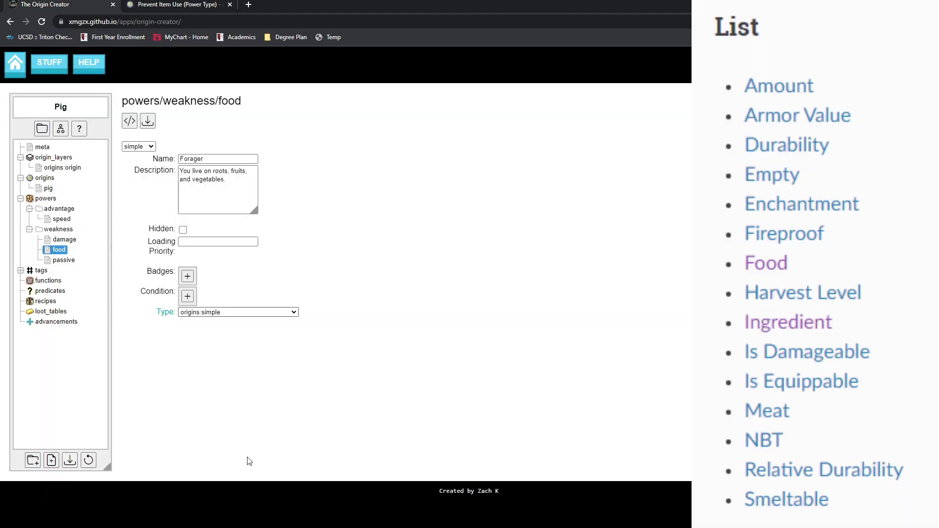
click(248, 460)
click(187, 333)
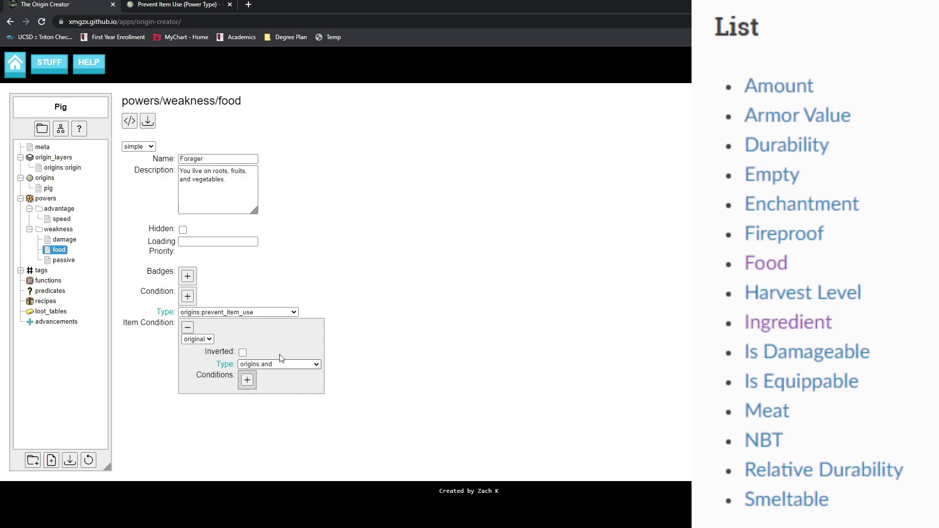
click(278, 294)
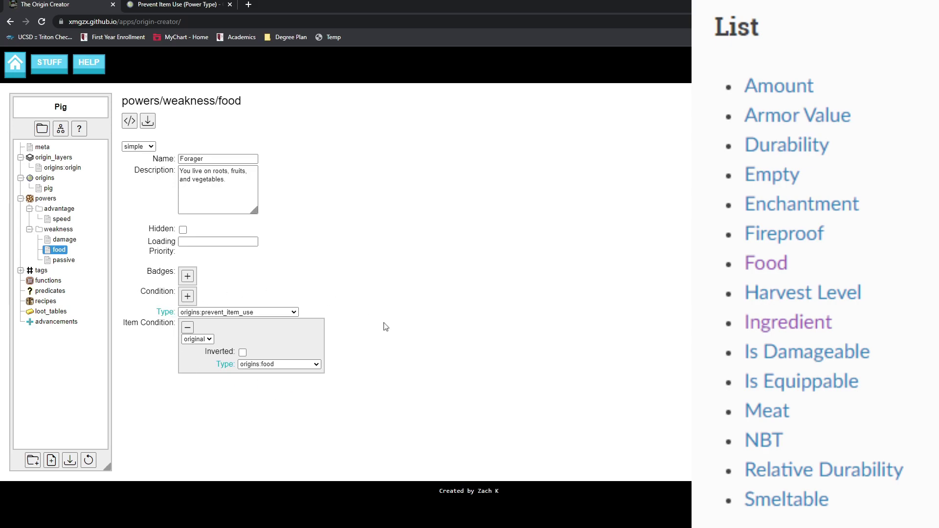
click(187, 296)
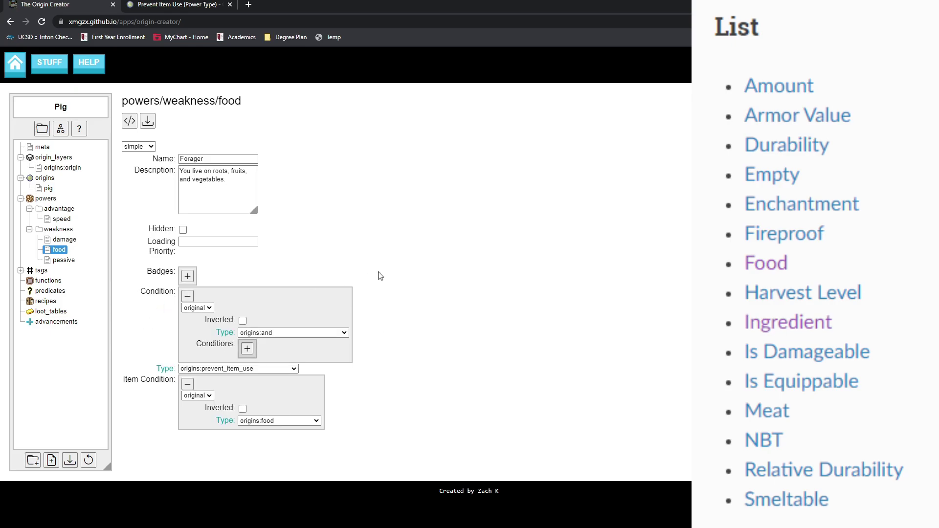
click(230, 337)
Step: Open the Using Item entity condition docs and select its food-eating example code
scroll(471, 267, down, 6)
scroll(471, 267, down, 4)
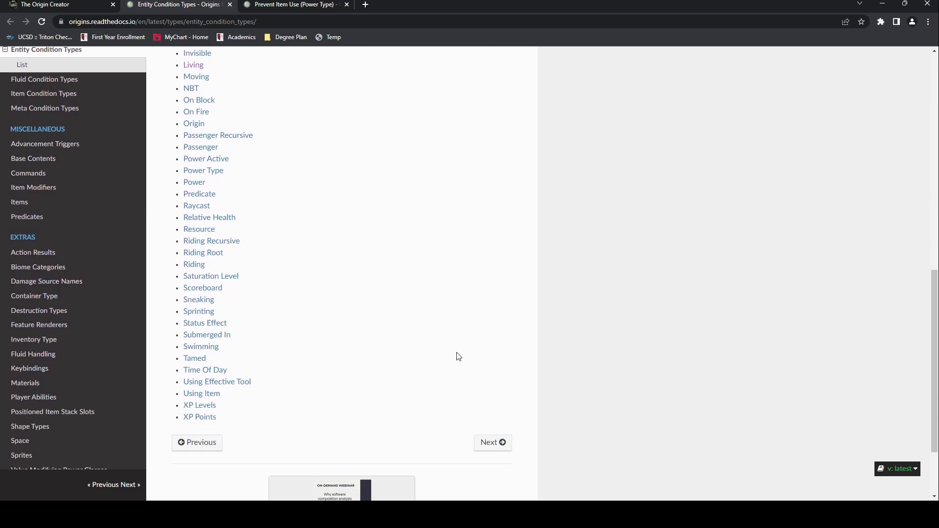
scroll(459, 357, up, 2)
scroll(459, 357, up, 6)
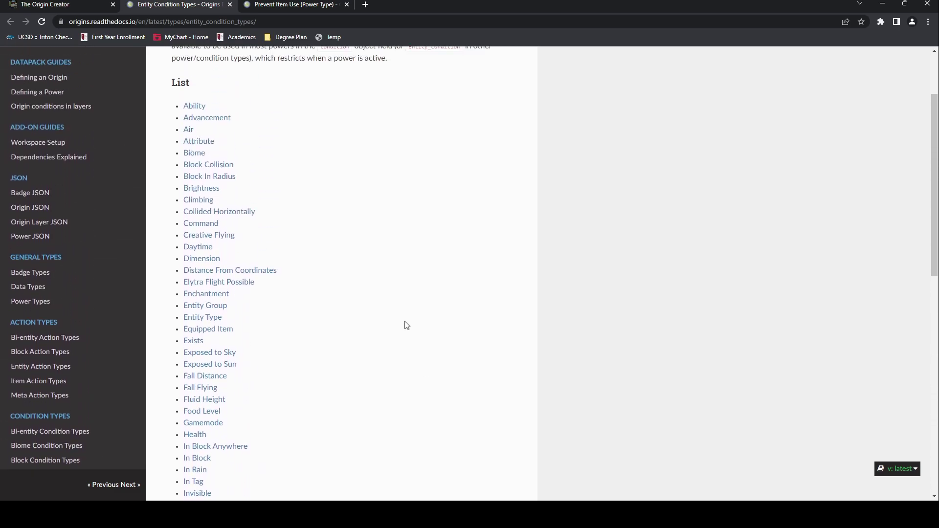
scroll(412, 326, down, 8)
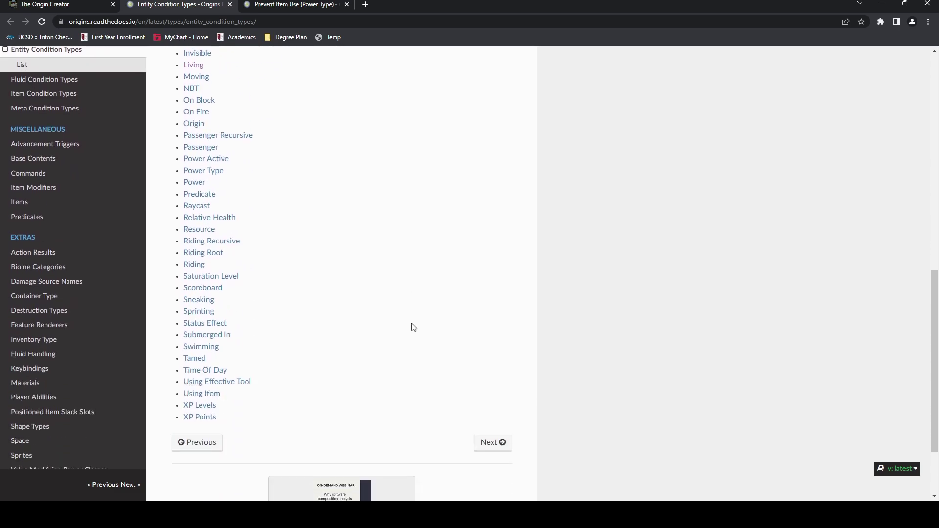
click(197, 396)
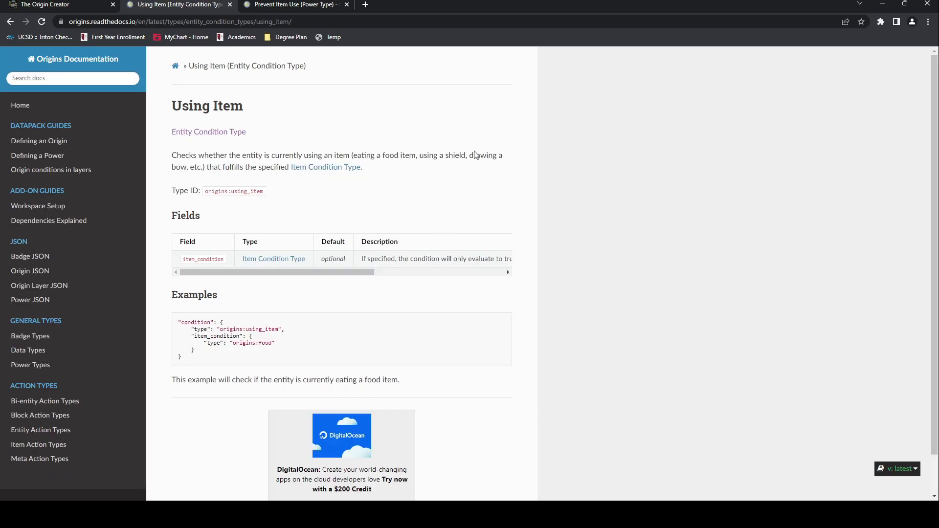
drag(286, 346, 177, 325)
Step: Set the Condition type to origins:using_item and give it an item condition
click(316, 346)
click(81, 3)
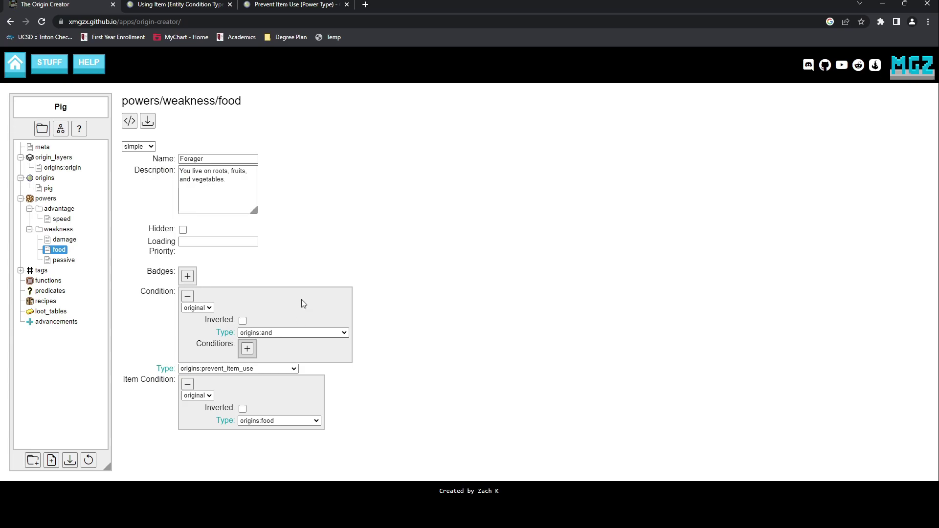
click(296, 306)
click(363, 333)
click(247, 349)
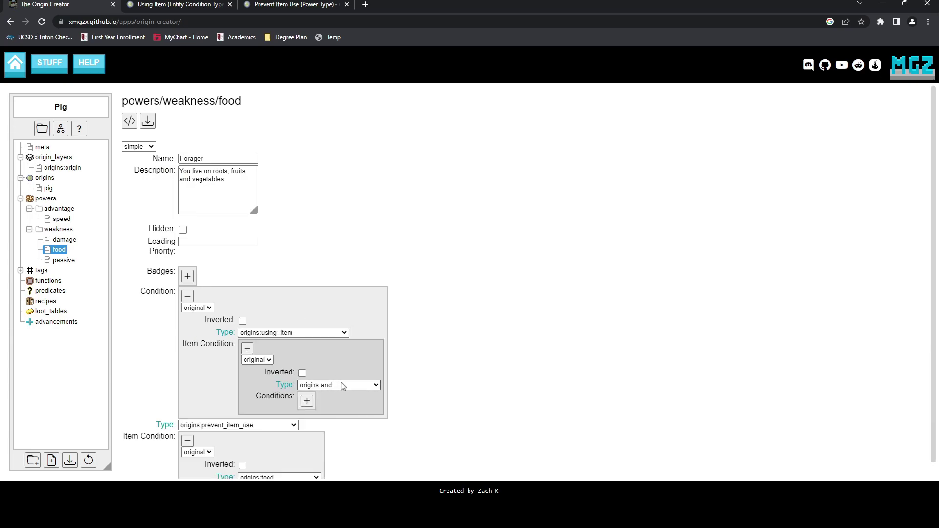
Step: Make that item condition an ingredient list of minecraft:carrot, and invert the using-item check
scroll(344, 386, down, 1)
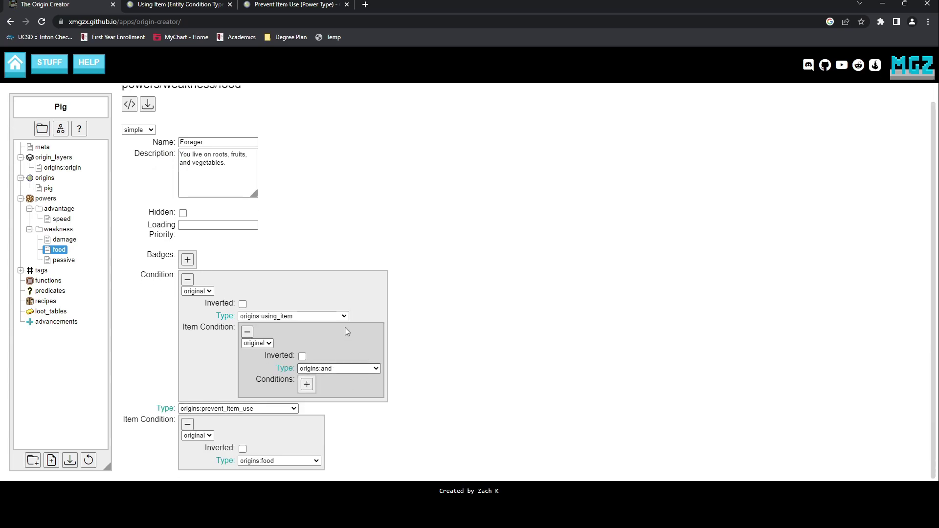
click(344, 312)
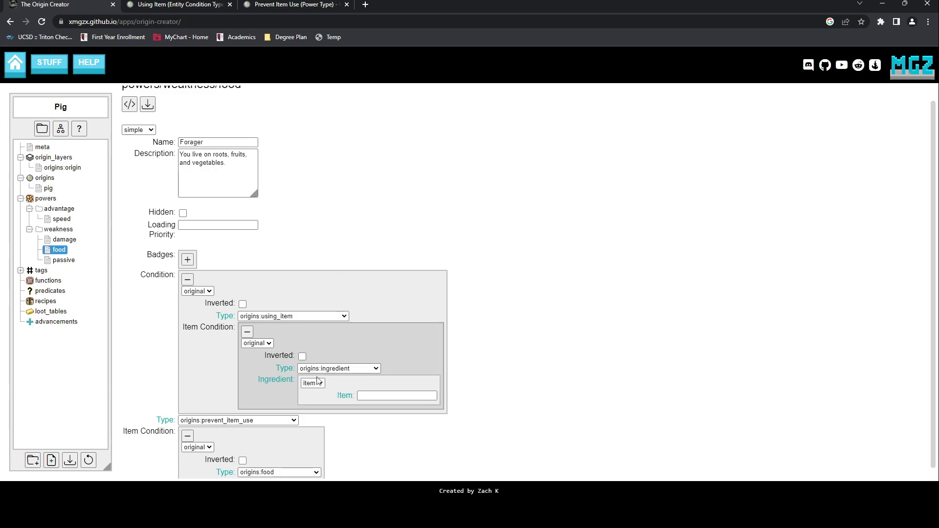
click(313, 386)
click(311, 408)
click(307, 398)
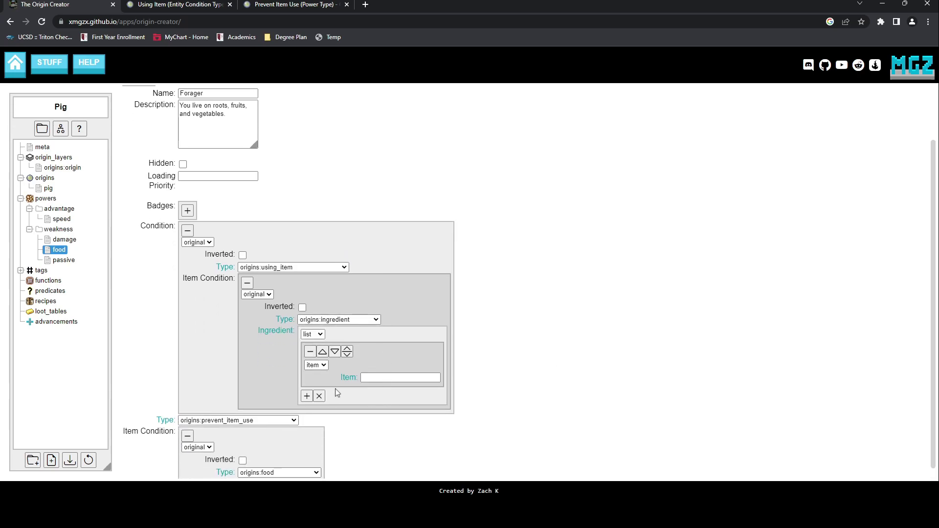
scroll(331, 390, down, 1)
click(386, 365)
text(minecraft:carrot)
click(589, 357)
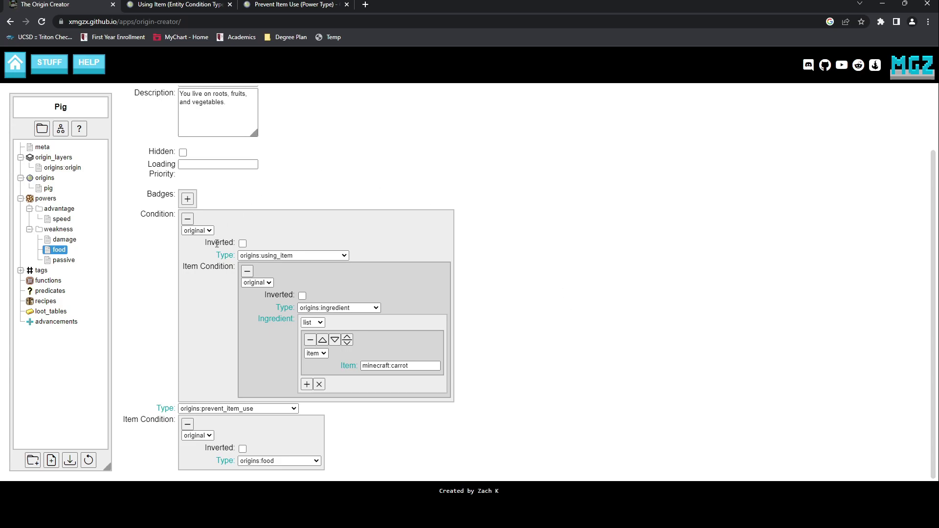
click(243, 244)
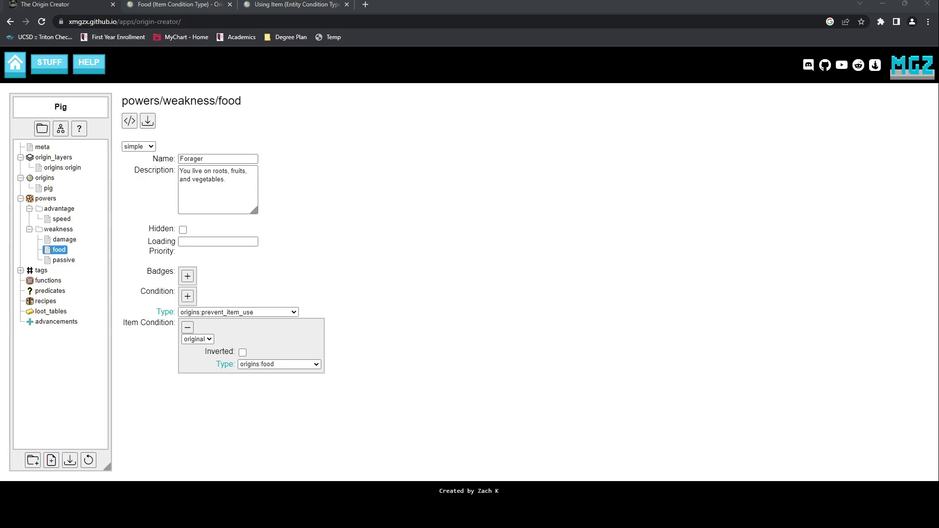
Step: Change the Item Condition to origins:and with an origins:food sub-condition plus a second entry
click(416, 383)
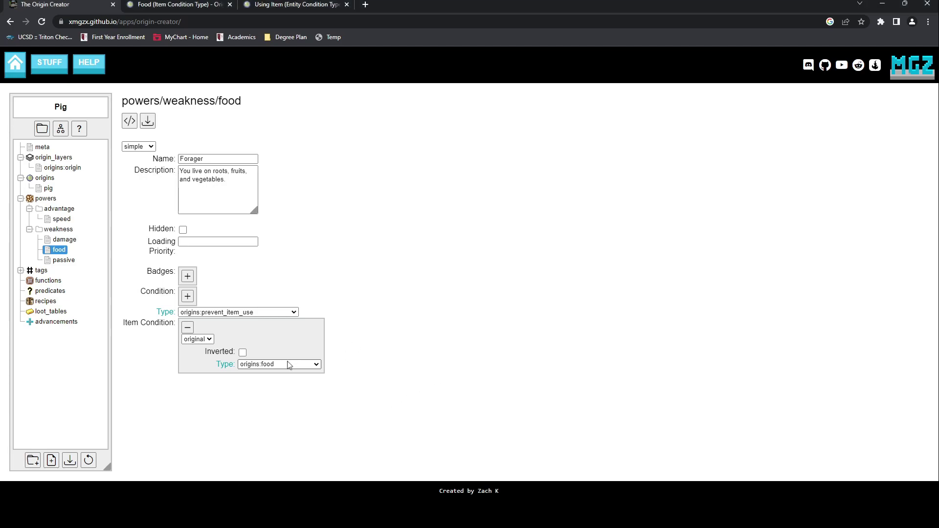
click(282, 220)
click(248, 380)
click(248, 395)
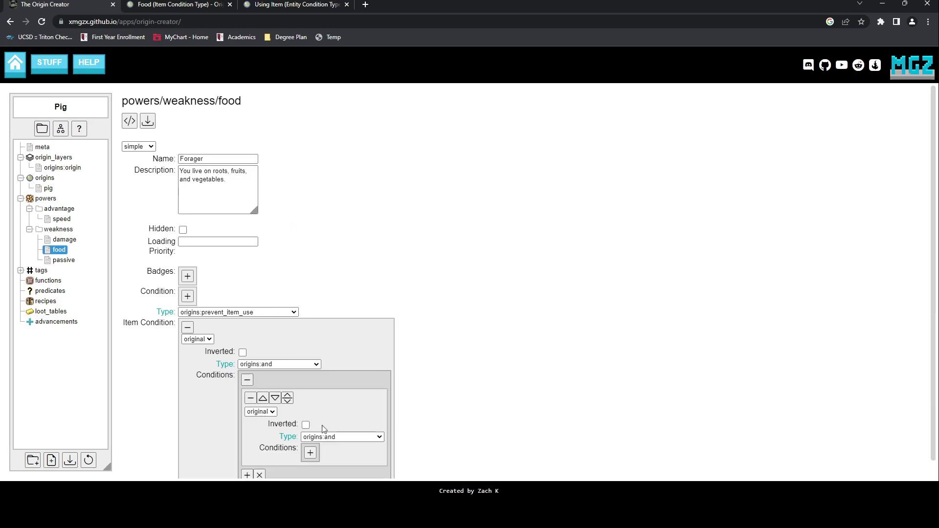
click(336, 366)
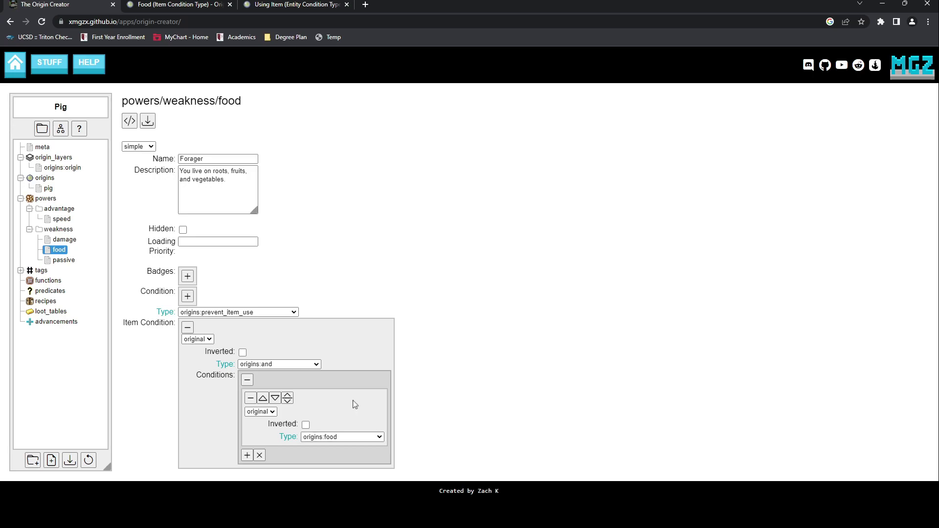
click(248, 459)
Step: Make the second sub-condition an inverted ingredient list with minecraft:carrot and further item entries
scroll(483, 393, down, 2)
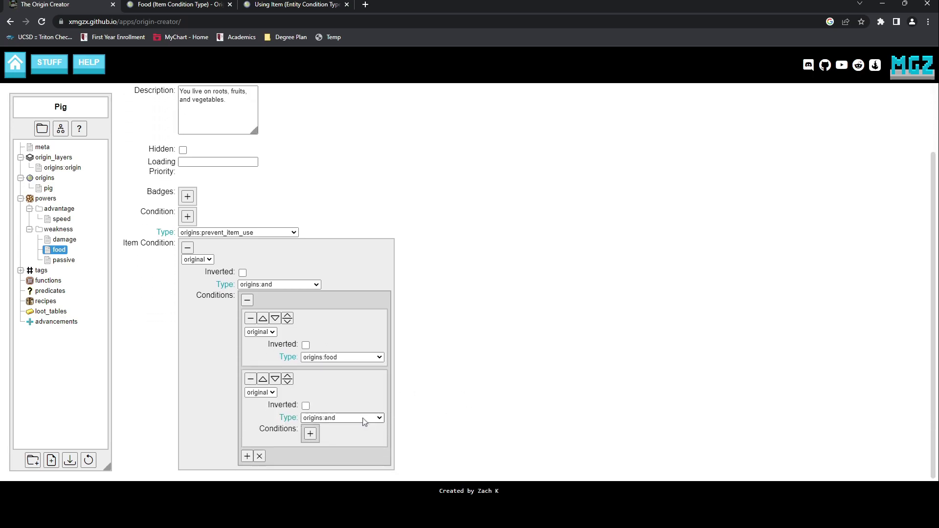
click(360, 363)
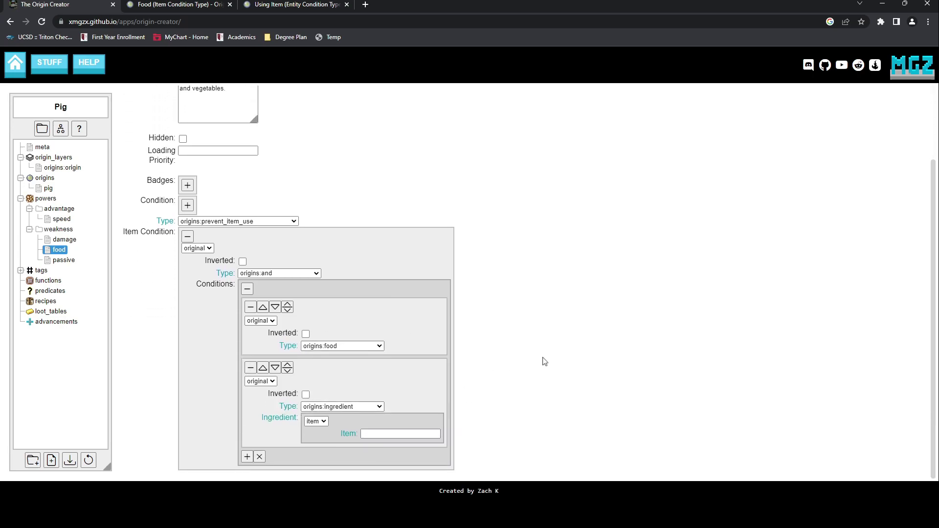
click(306, 395)
click(316, 421)
click(314, 448)
scroll(411, 410, down, 1)
click(379, 417)
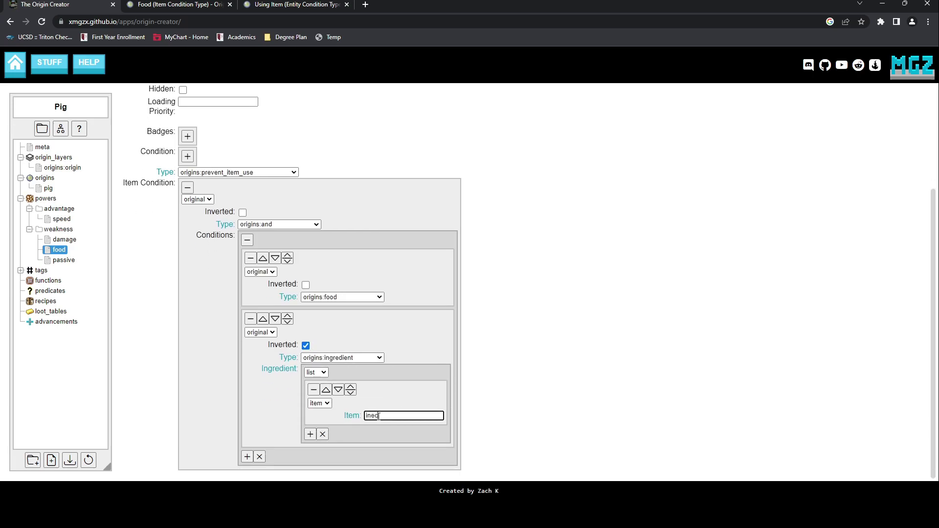
text(minecraft:carrot)
click(310, 434)
click(396, 417)
text(minecraft:potato)
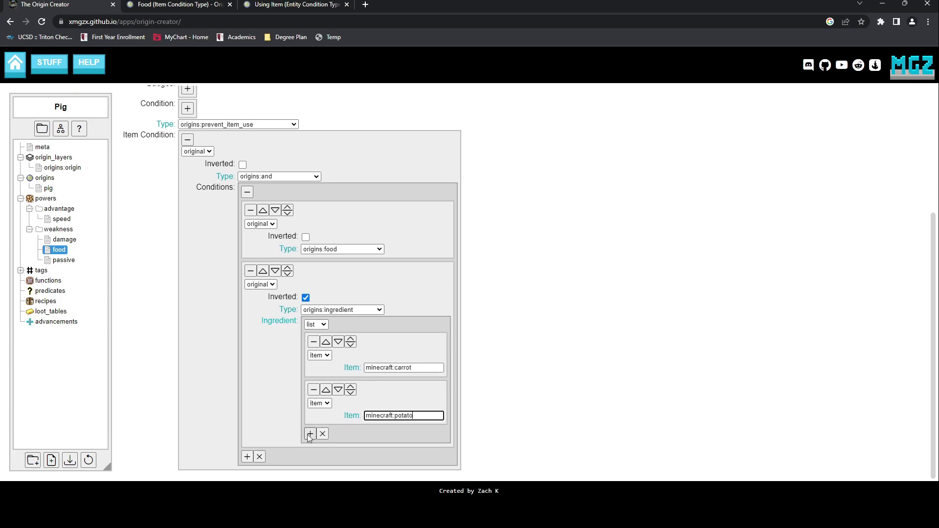
click(310, 434)
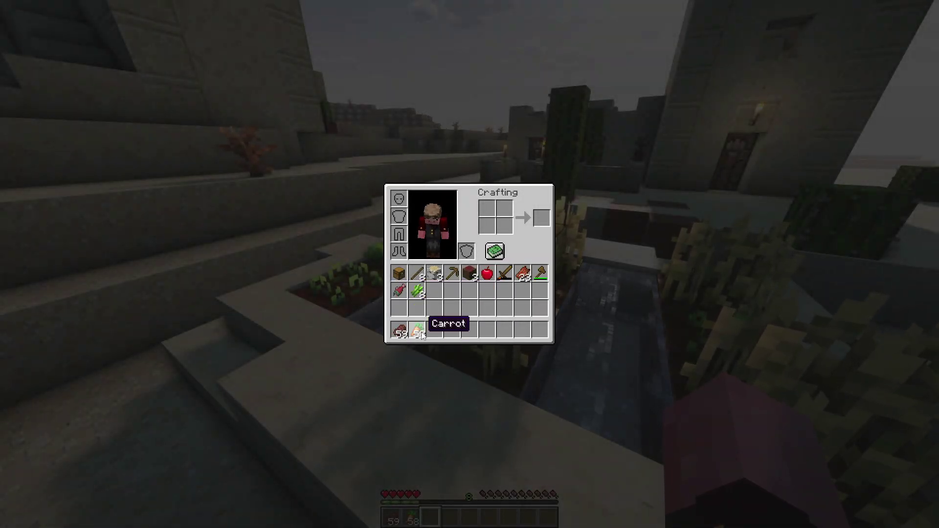
Step: Eat a carrot, enable advanced tooltips with F3+H, and check creative food items for Inedible (Forager)
key(e)
scroll(470, 264, up, 2)
scroll(469, 264, down, 1)
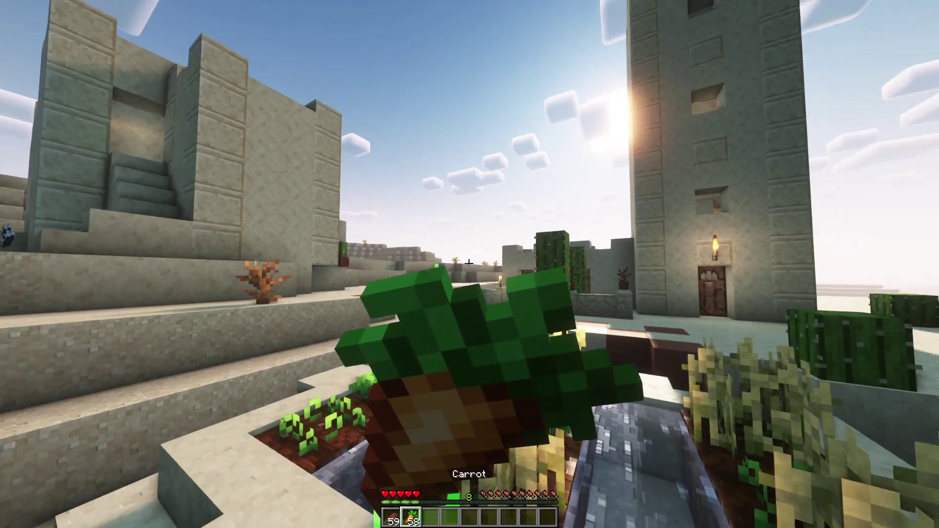
right_click(468, 263)
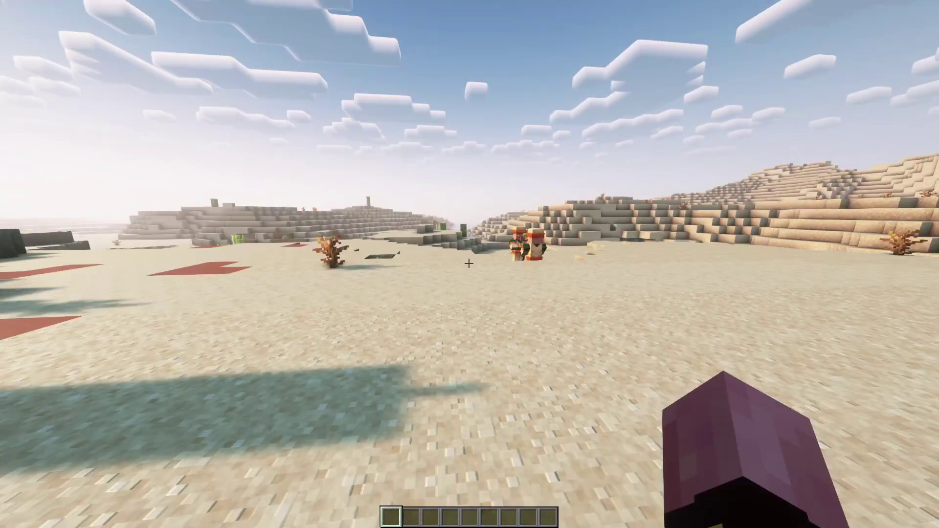
key(F3+h)
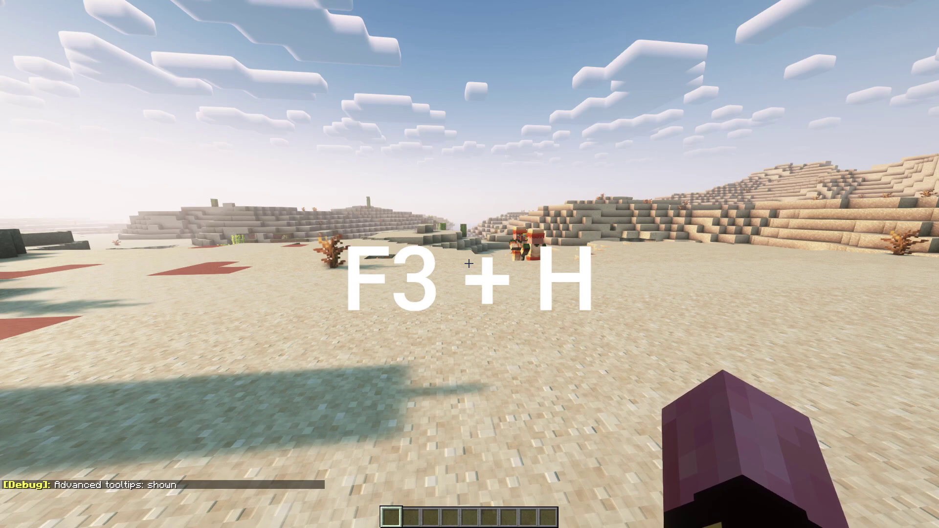
key(e)
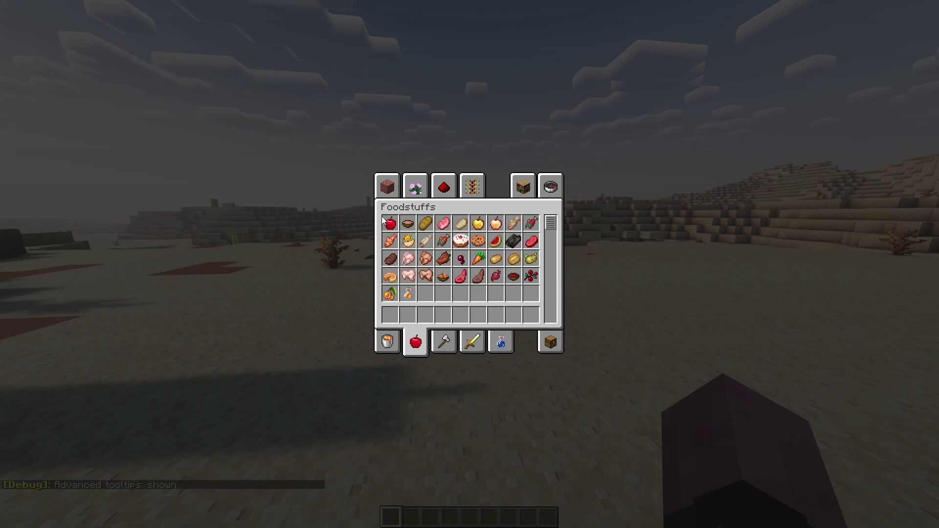
mouse_move(391, 219)
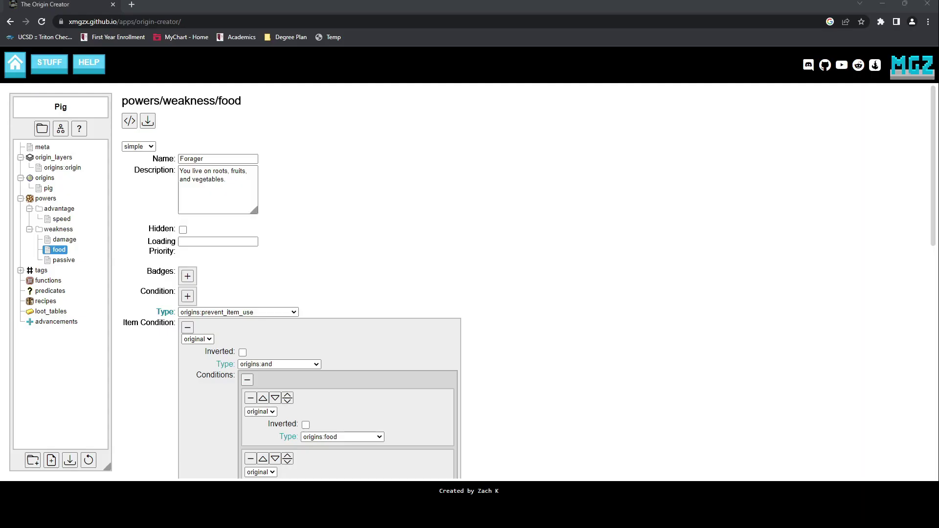
Step: Create a new power file named pumpkin inside the advantage folder
scroll(570, 377, down, 8)
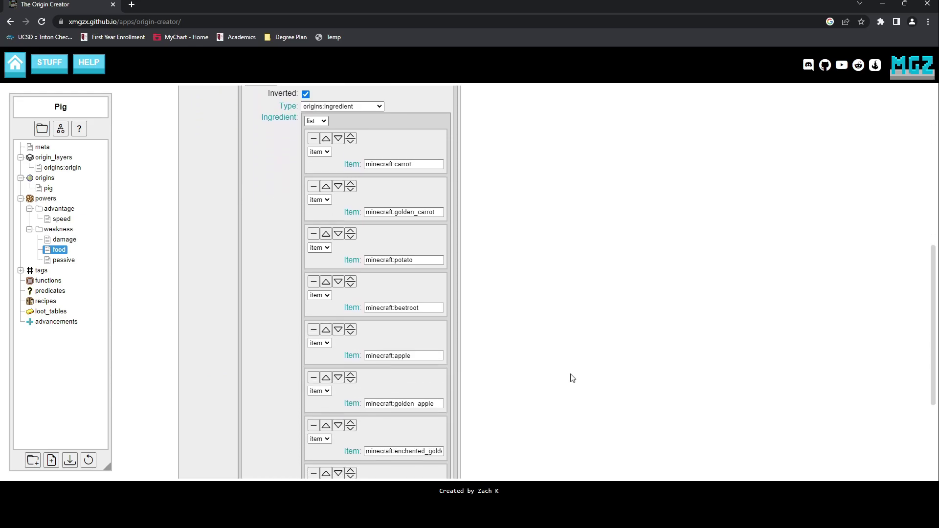
scroll(572, 378, down, 4)
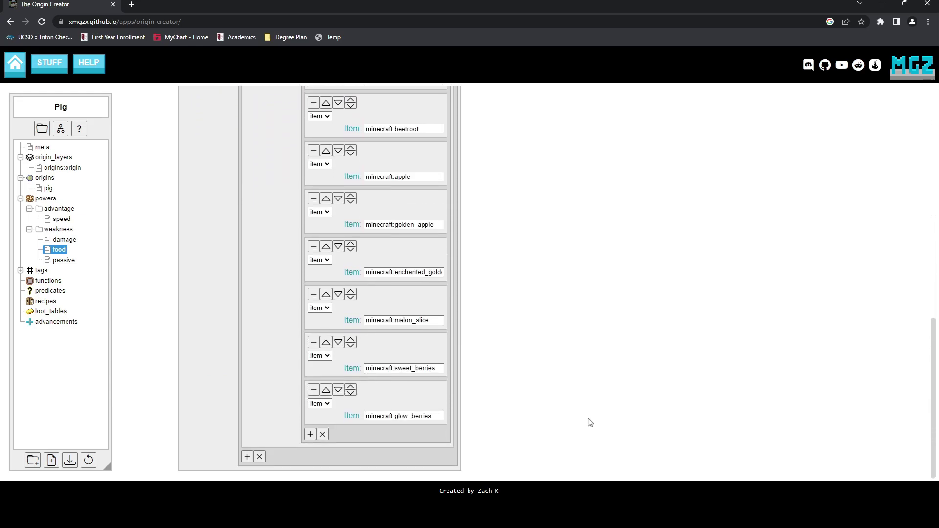
scroll(591, 423, up, 12)
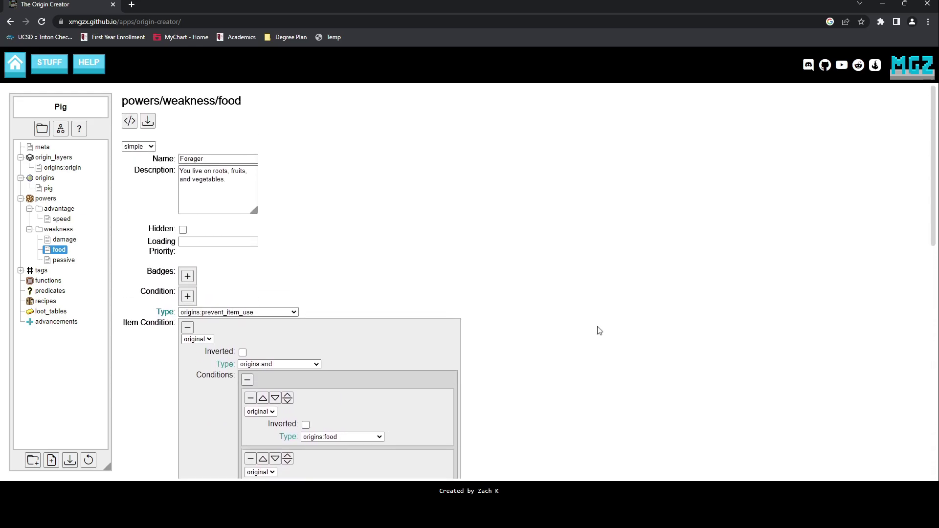
right_click(59, 209)
click(65, 224)
text(pumpkin)
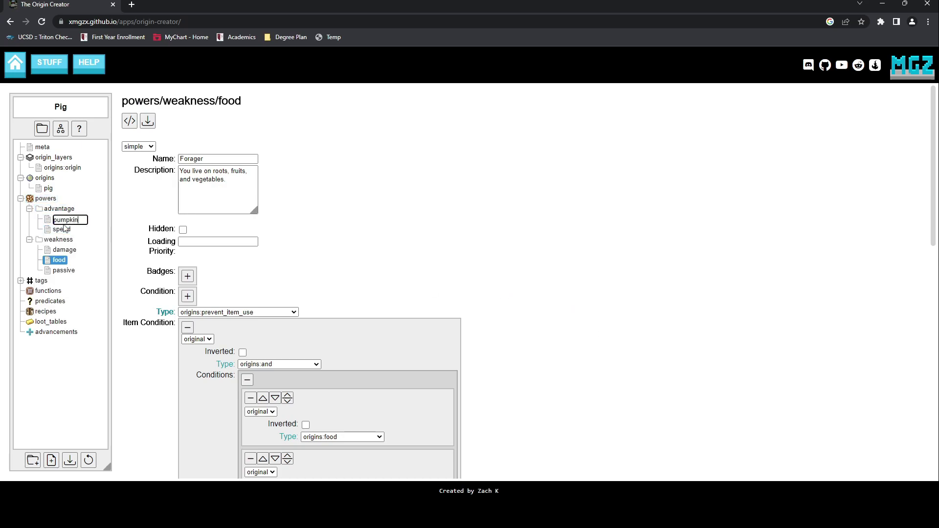
key(Return)
Step: Give the pumpkin power the name Pumpkin and description 'Pigs eat pumpkins?'
click(73, 220)
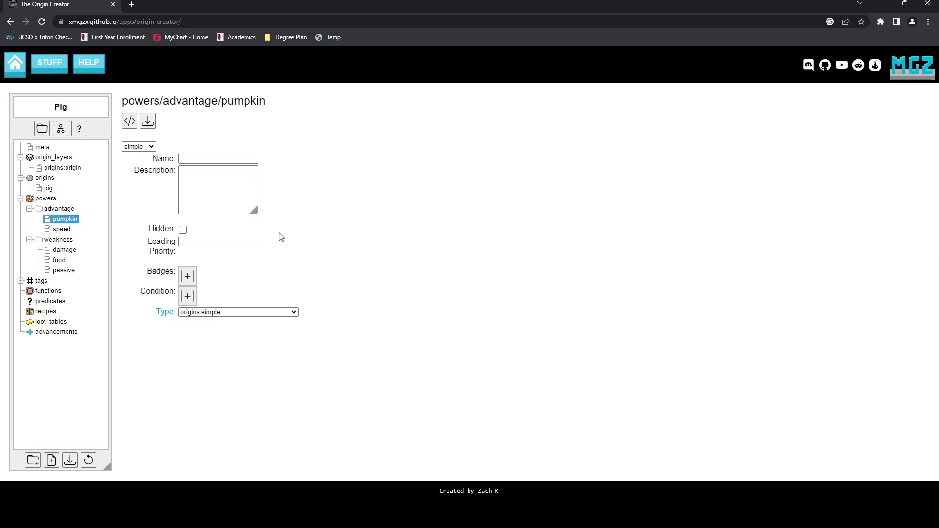
click(211, 159)
click(221, 167)
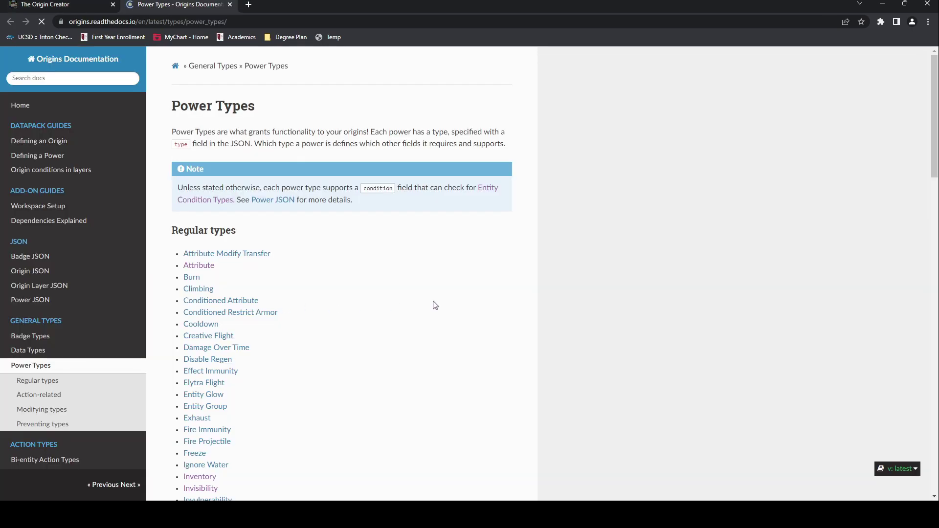
Step: Find and open the Action On Item Use power type page in the documentation
scroll(435, 306, down, 4)
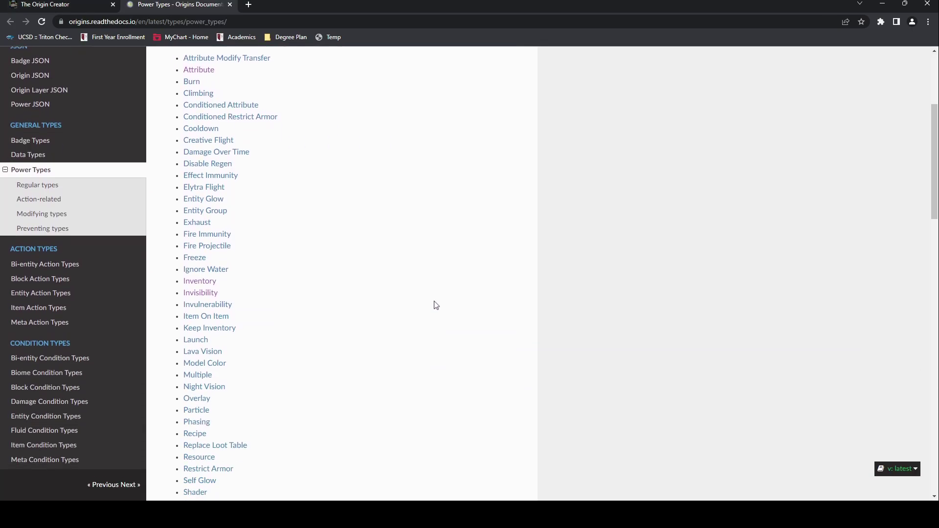
scroll(436, 305, down, 1)
scroll(436, 305, down, 7)
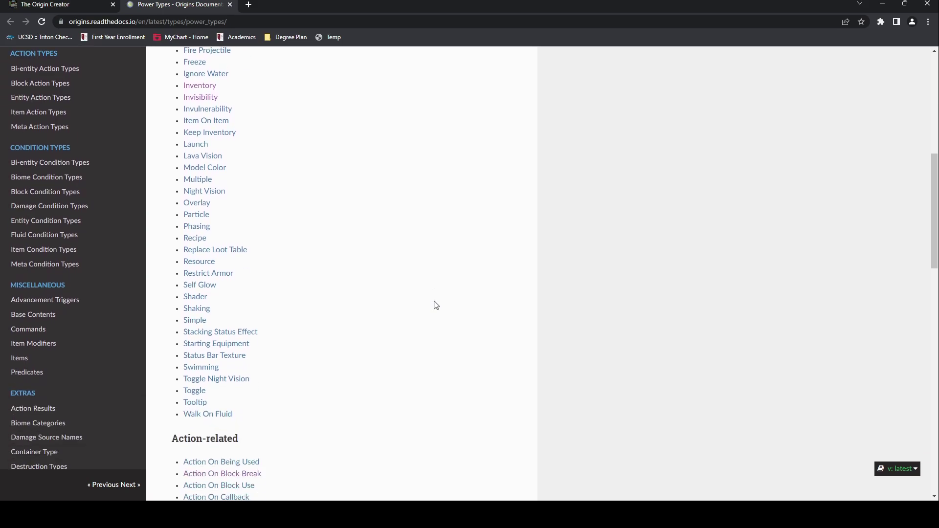
scroll(436, 305, down, 1)
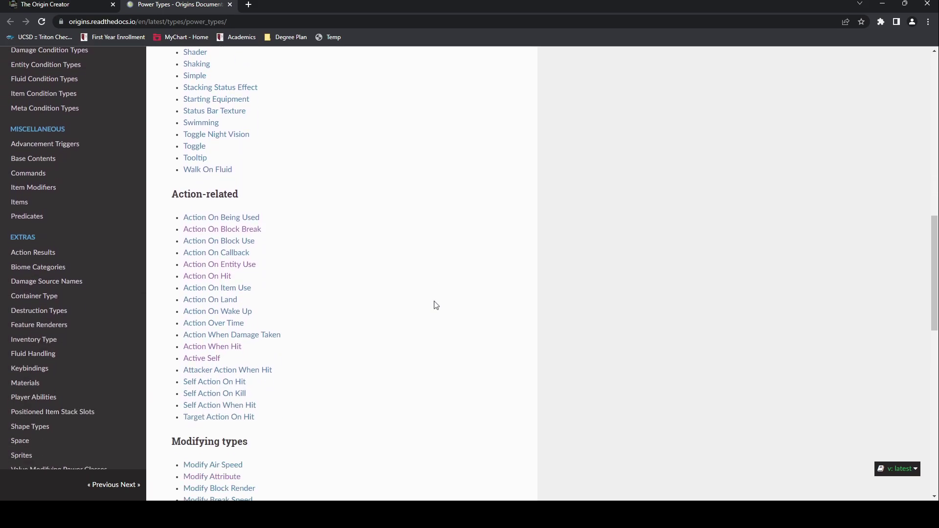
click(242, 290)
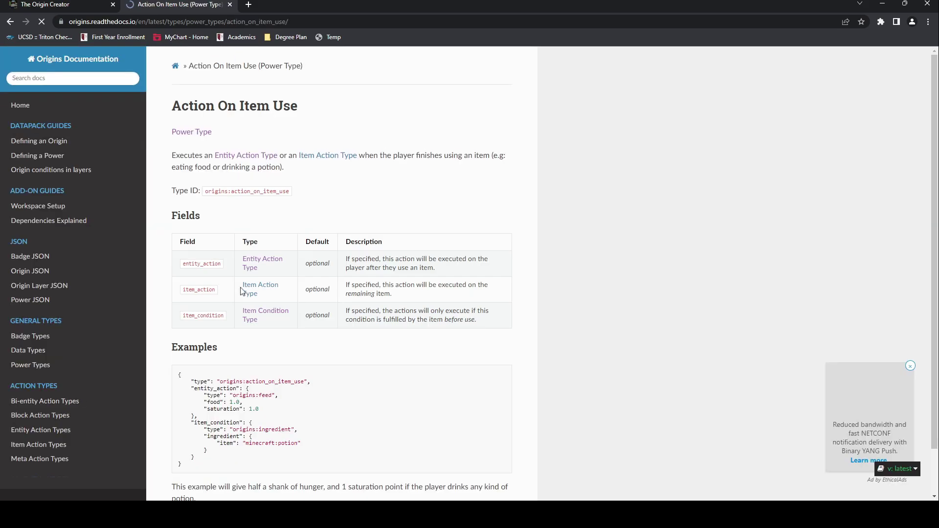
scroll(387, 293, down, 1)
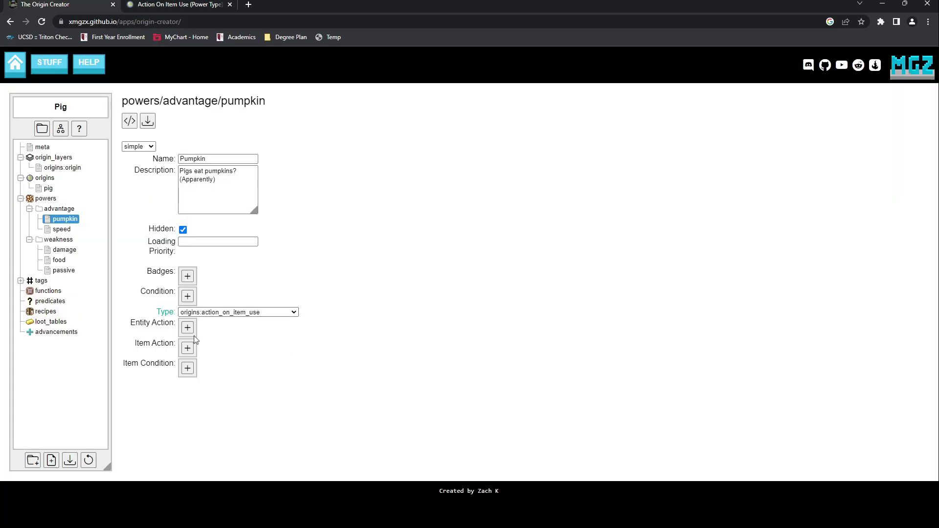
Step: Add an origins:consume item action that consumes 1 item
click(188, 348)
click(283, 445)
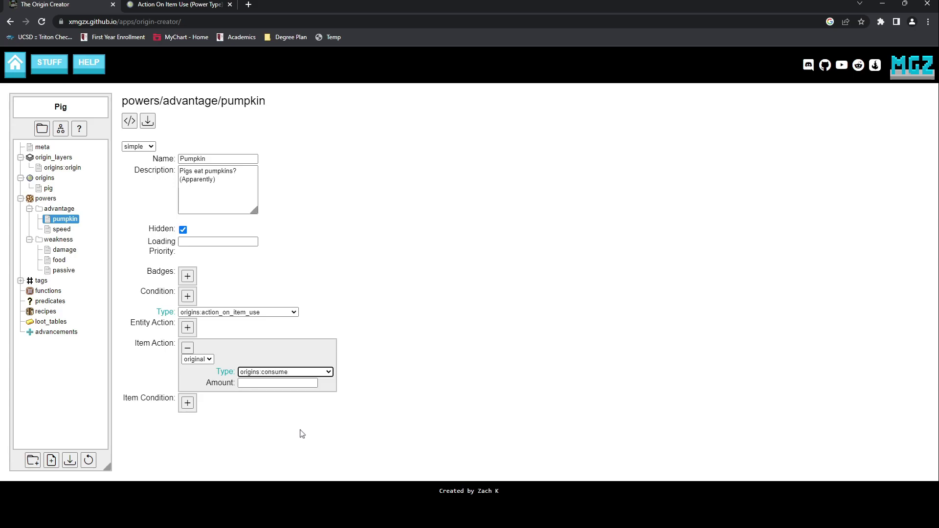
click(357, 409)
click(261, 383)
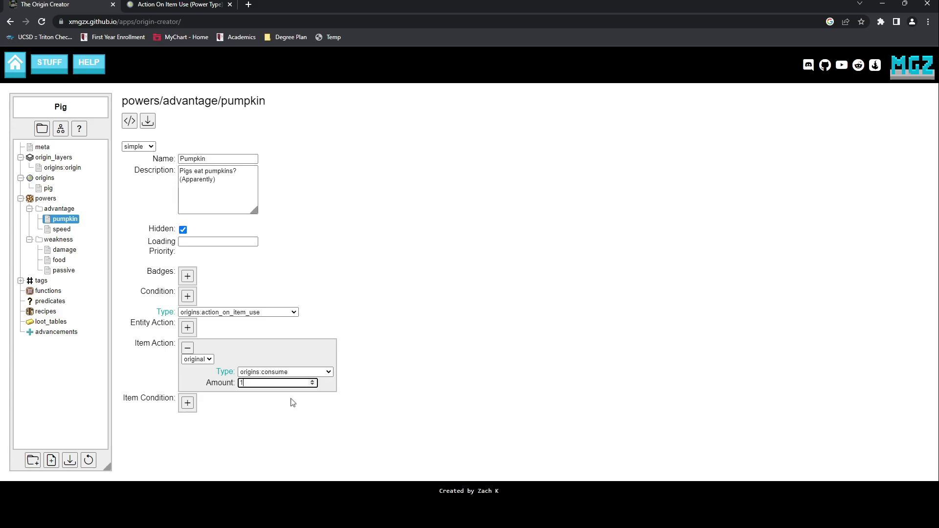
text(1)
Step: Add an origins:feed entity action giving 4 food and 2.4 saturation
click(187, 327)
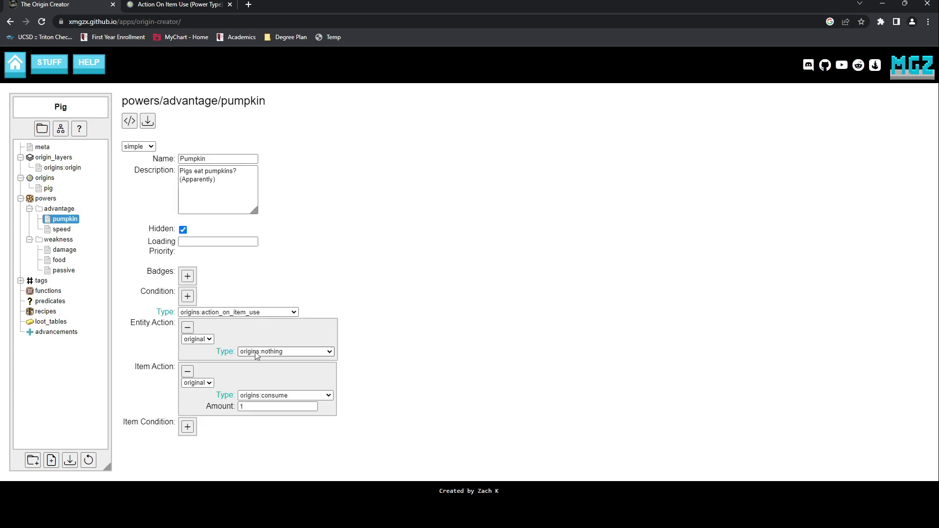
click(268, 194)
click(455, 296)
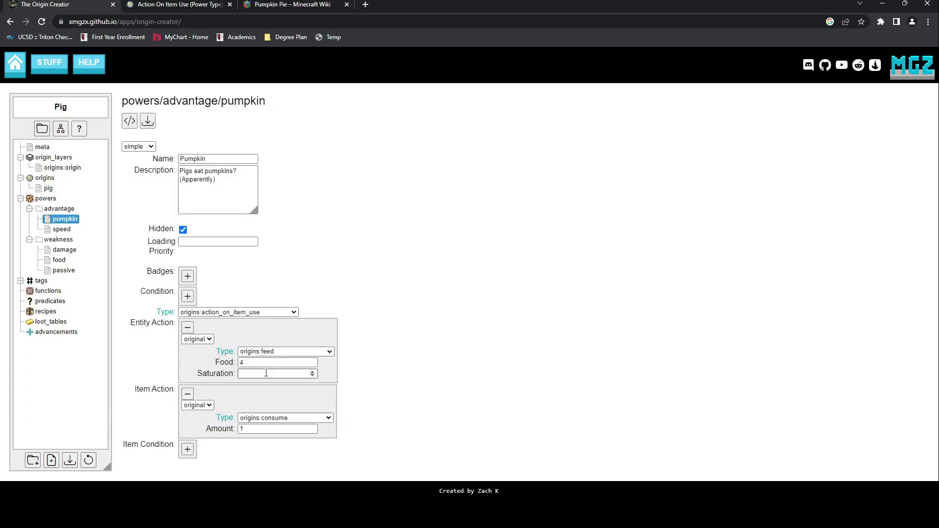
click(267, 372)
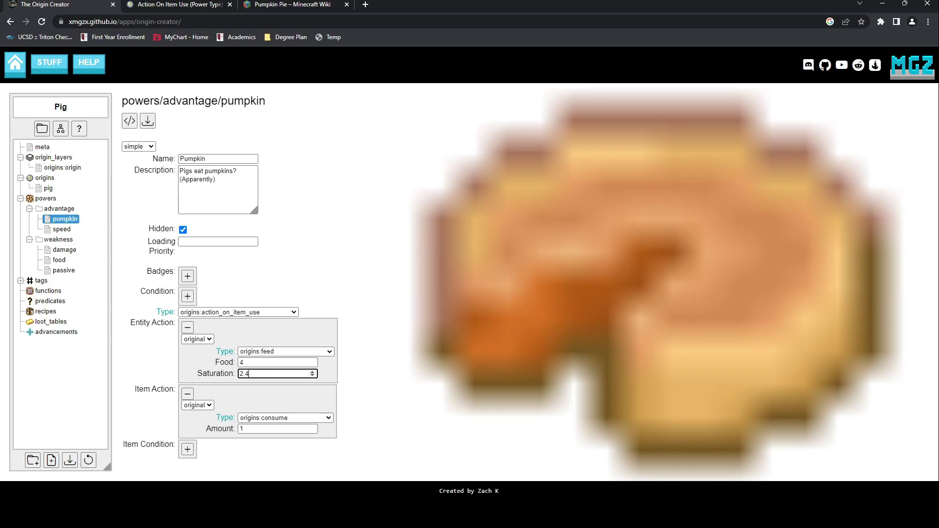
click(460, 362)
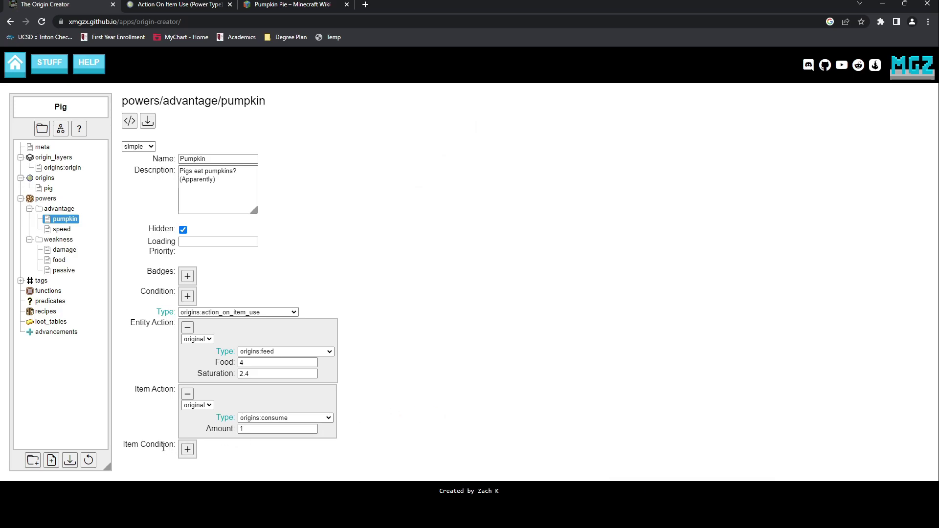
Step: Add an origins:ingredient item condition and start entering minecraft:pum as its item
click(187, 450)
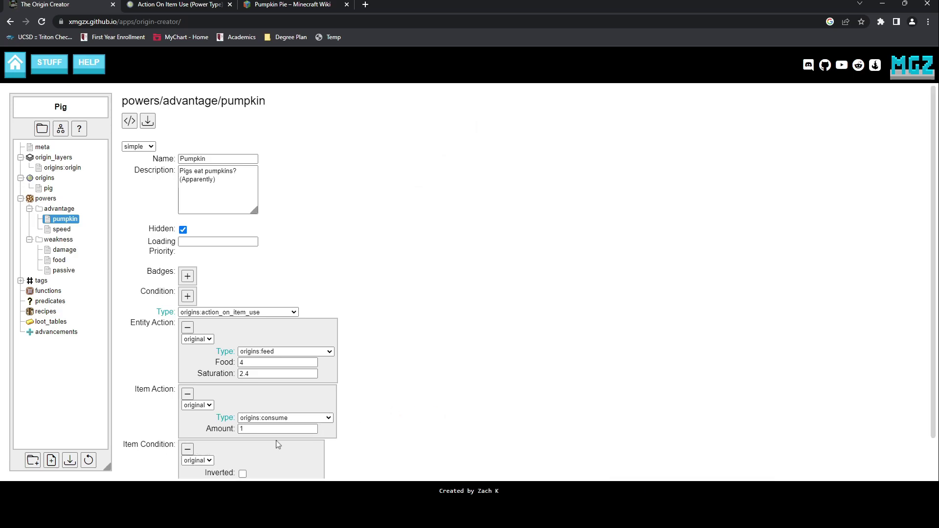
scroll(423, 420, down, 1)
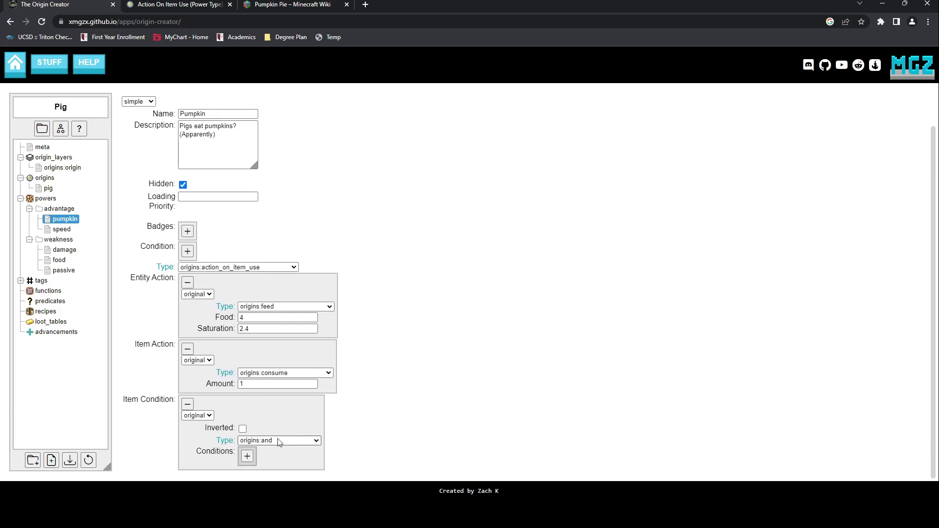
click(279, 390)
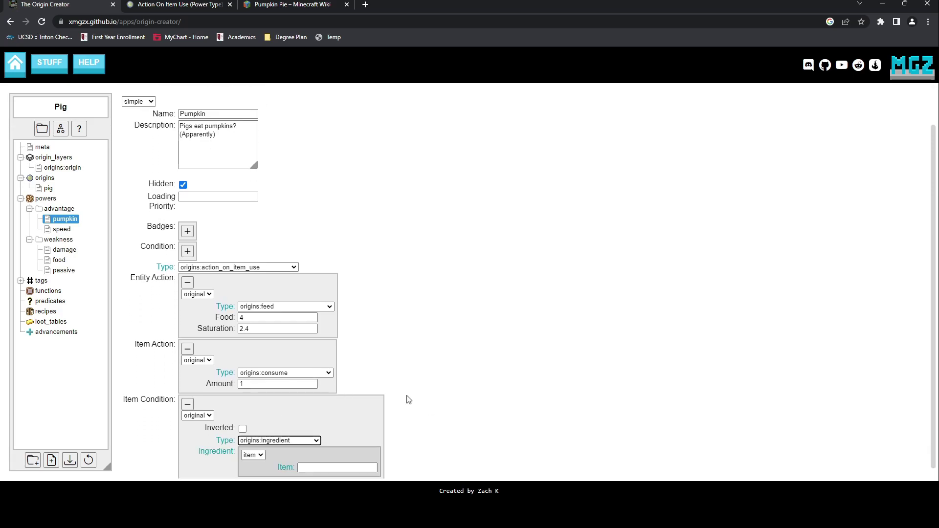
scroll(443, 406, down, 1)
click(331, 454)
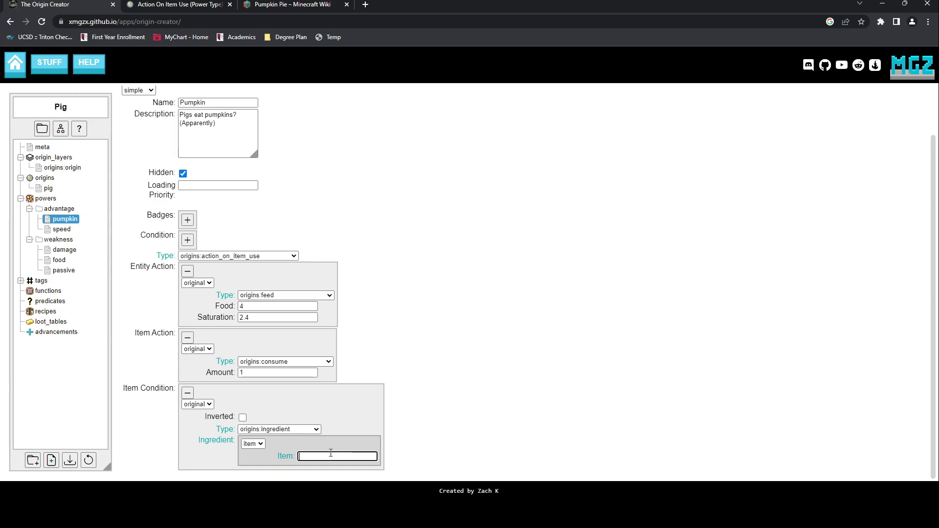
text(minecraft:pum)
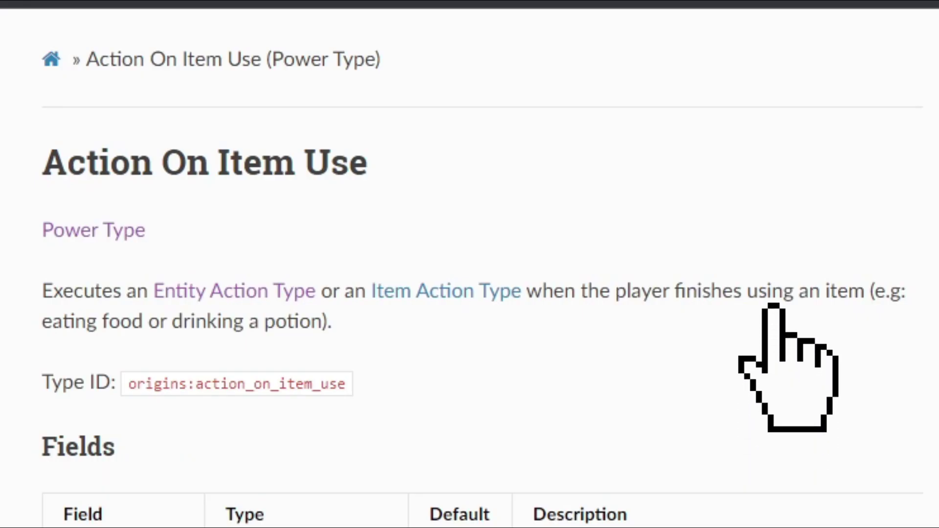
Step: Add an empty Key block to the Pumpkin power and read the Active Self documentation
click(774, 307)
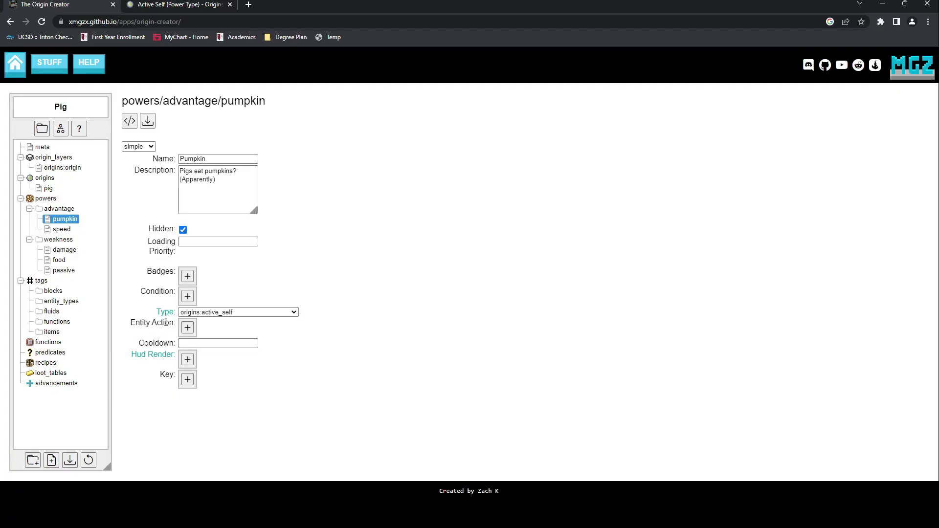
click(188, 381)
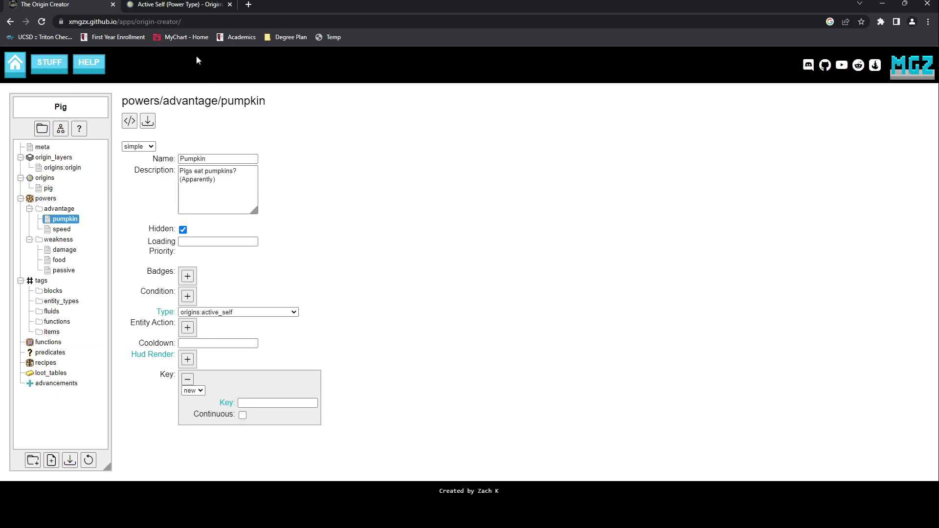
click(193, 4)
scroll(466, 336, down, 5)
scroll(504, 367, down, 4)
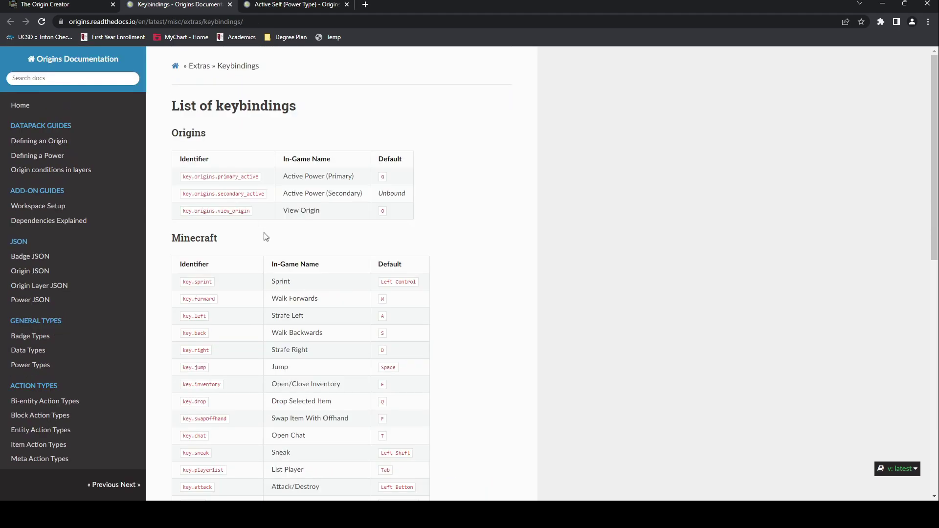
scroll(266, 237, down, 2)
scroll(266, 238, down, 3)
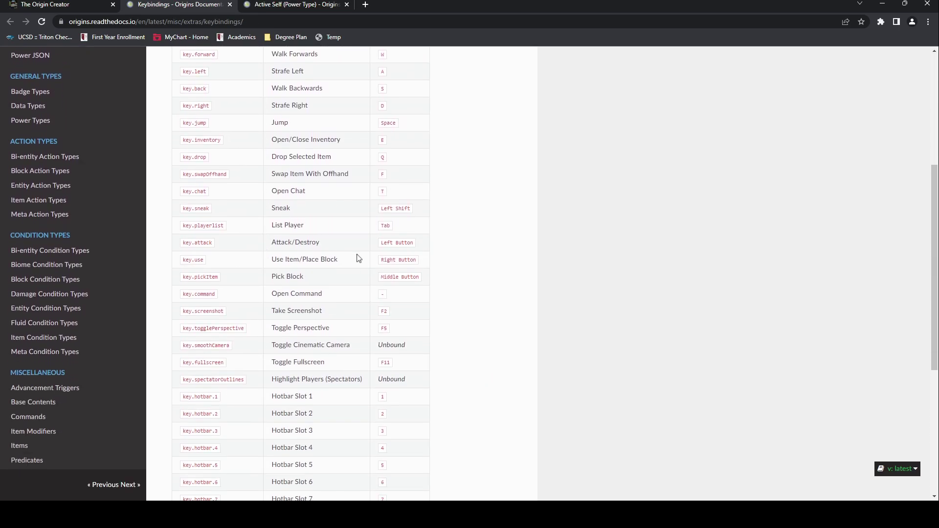
Step: Set the Pumpkin power's trigger key to key.use
click(79, 2)
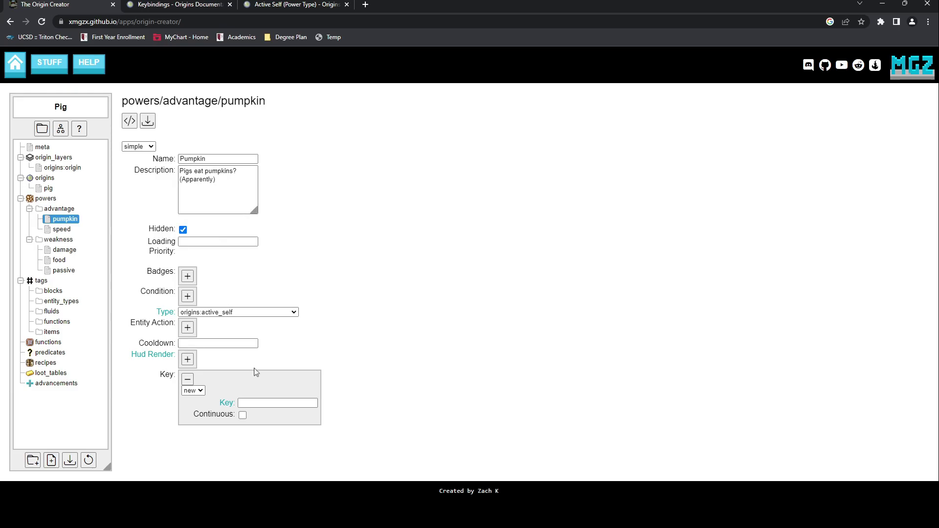
click(250, 406)
text(key.use)
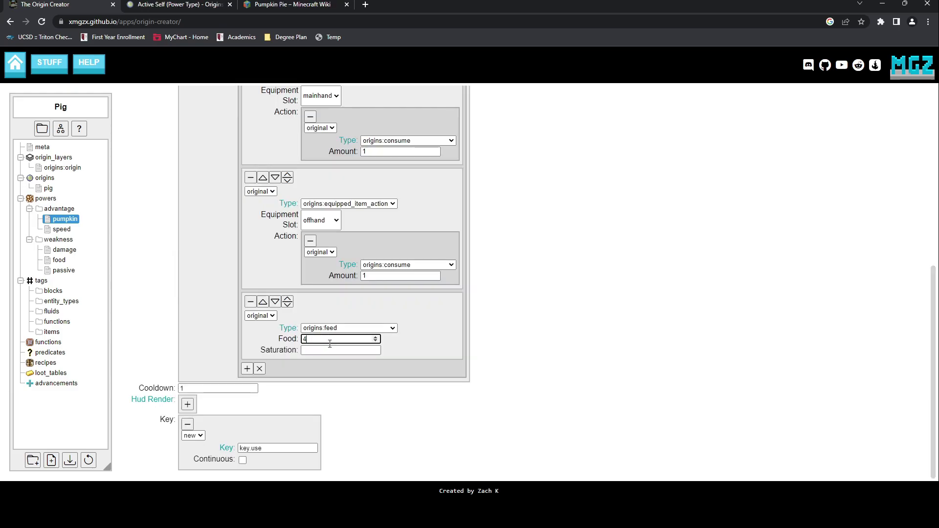
Step: Edit the feed action's saturation and open the Feed action documentation
click(329, 349)
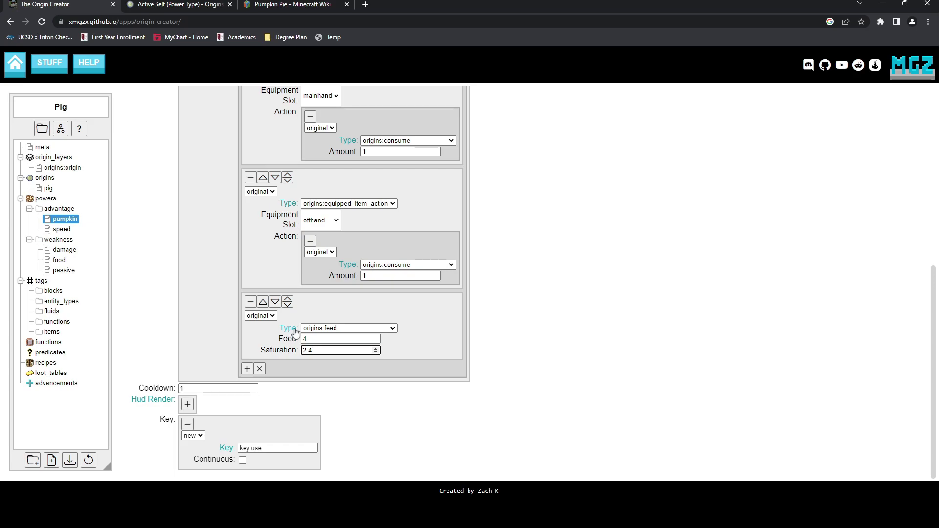
click(294, 328)
scroll(283, 338, down, 2)
click(193, 332)
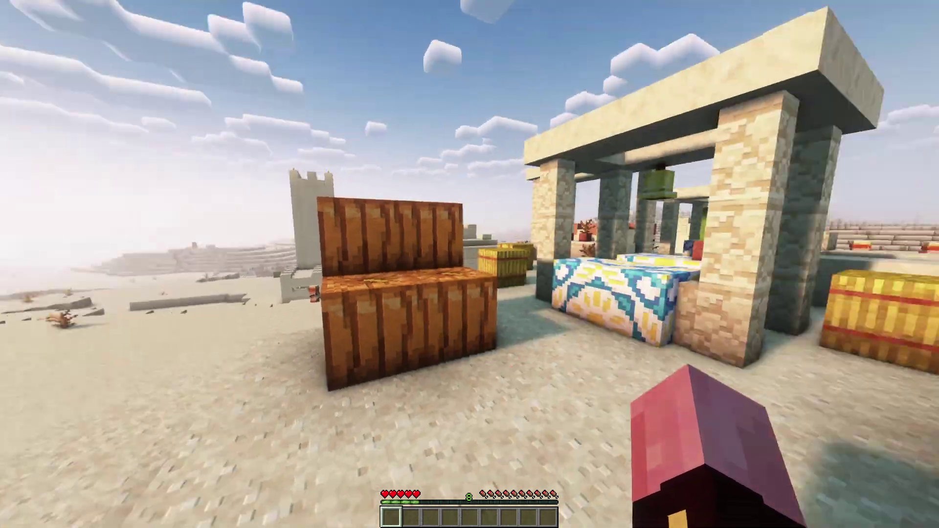
Step: In Minecraft, approach the village pumpkins and break one to collect a pumpkin
key(space)
key(w)
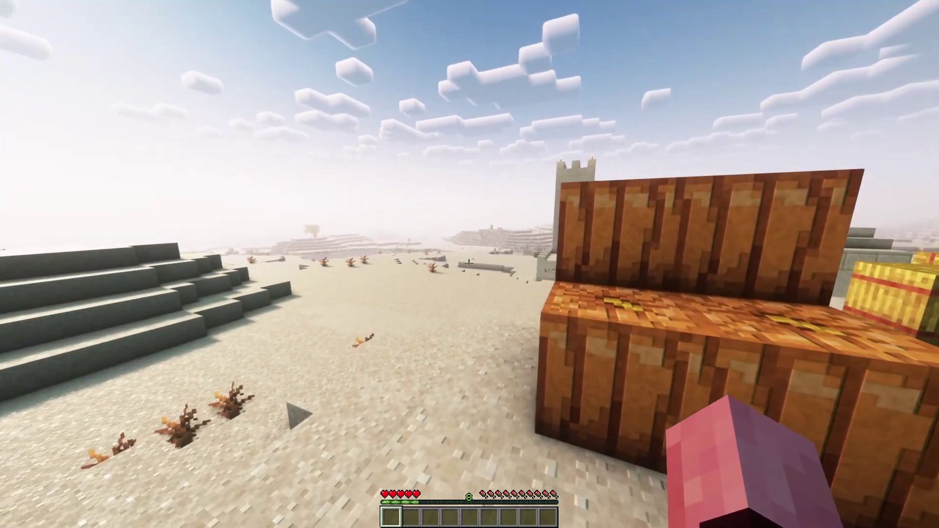
key(e)
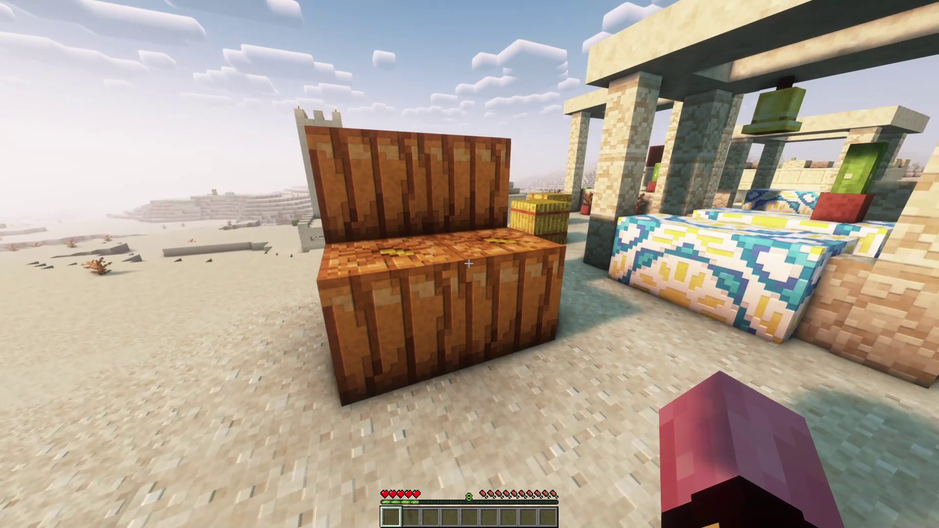
key(w)
key(space)
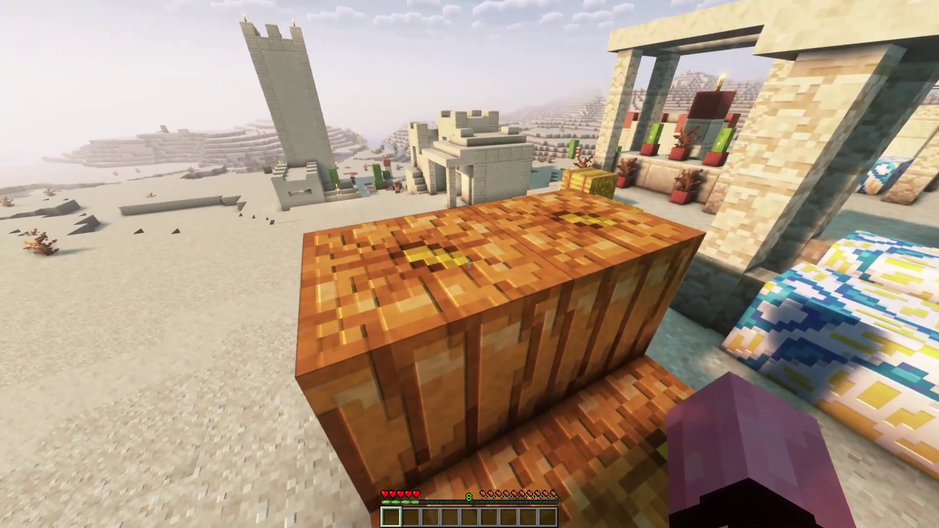
click(469, 264)
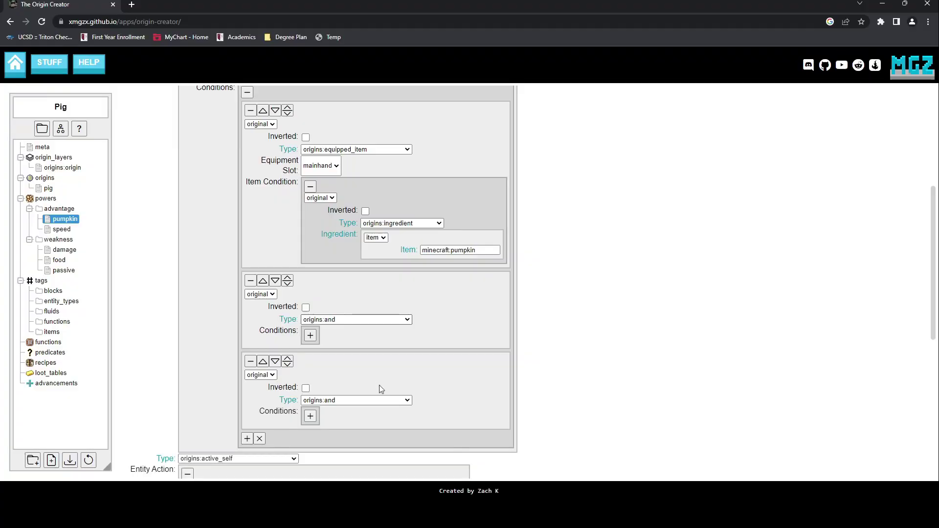
Step: Make the second condition require food level less than 20 and the third check sneaking
click(362, 370)
click(606, 332)
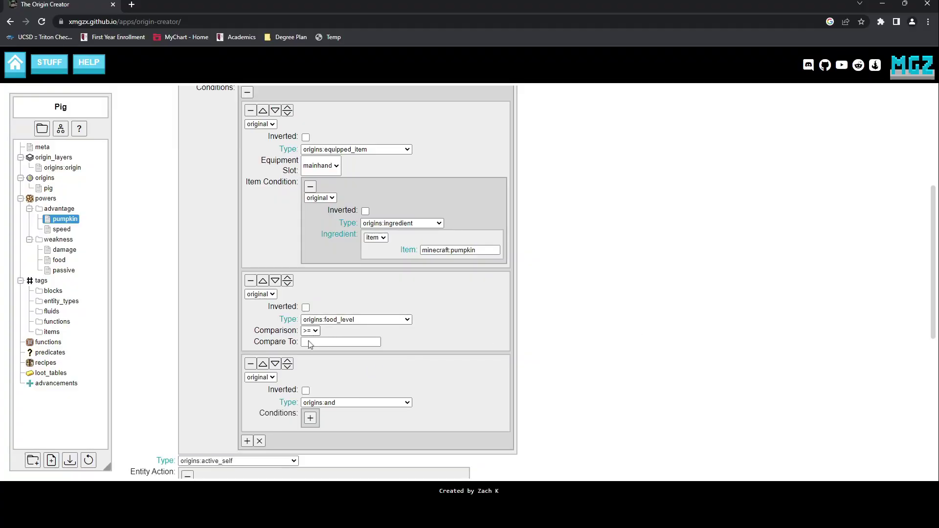
click(313, 343)
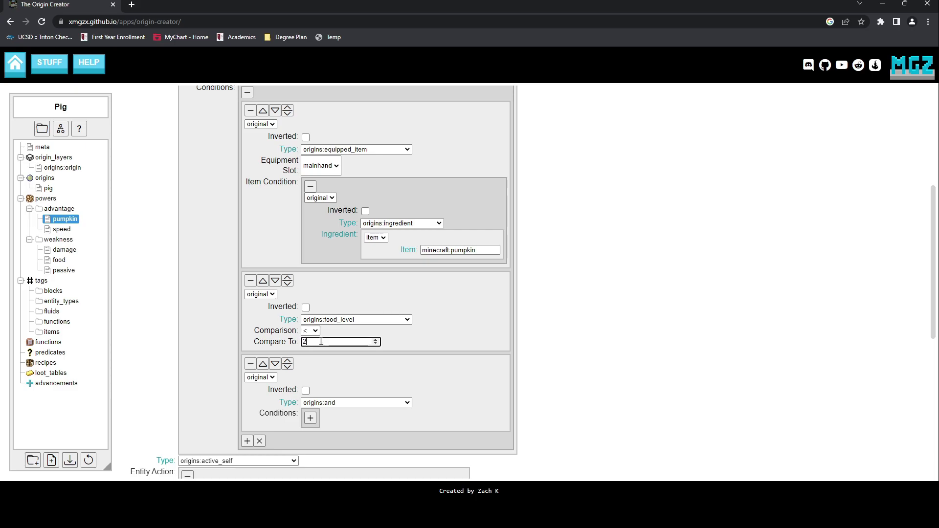
text(20)
click(542, 319)
scroll(598, 290, up, 1)
scroll(489, 303, down, 2)
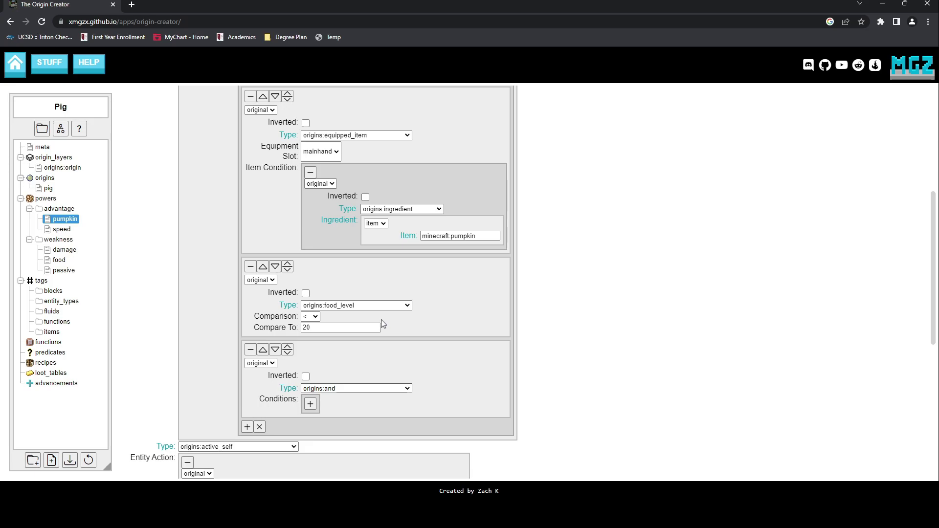
click(343, 301)
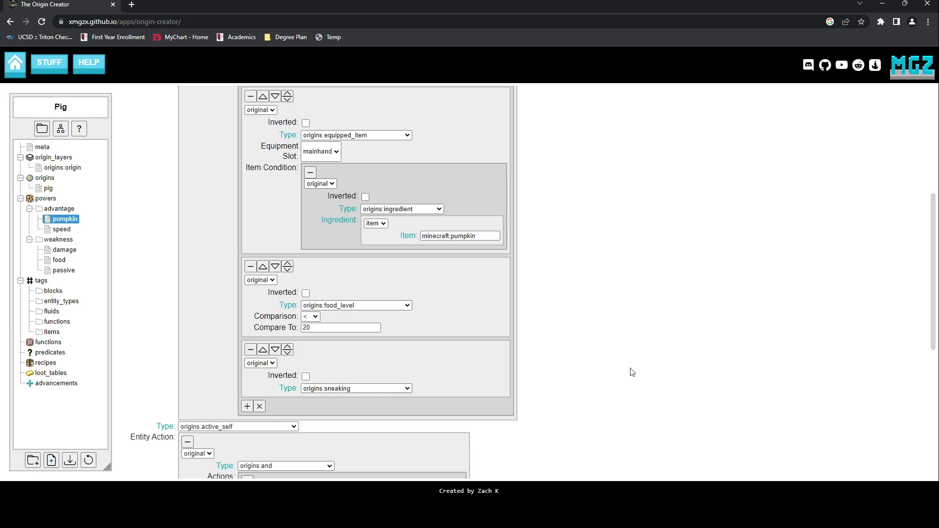
Step: Invert the sneaking condition, then in-game eat one pumpkin and place another
click(306, 377)
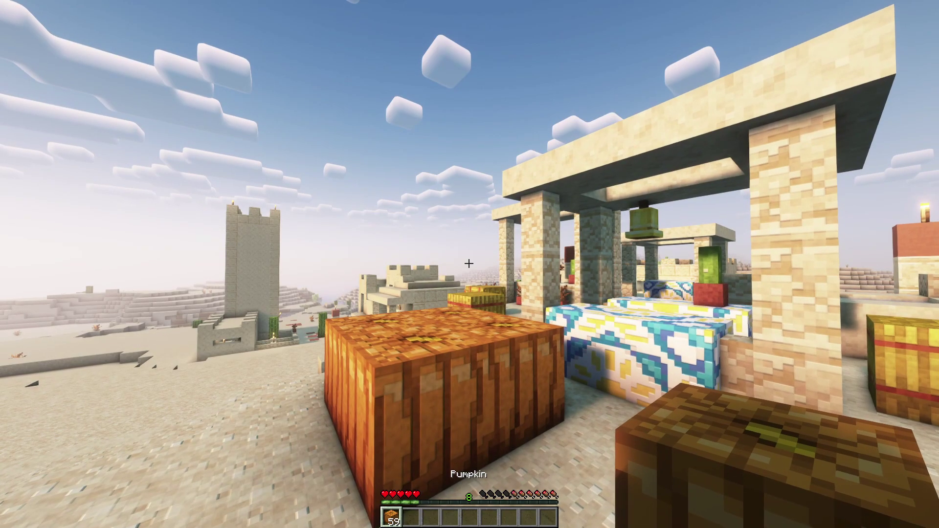
right_click(469, 264)
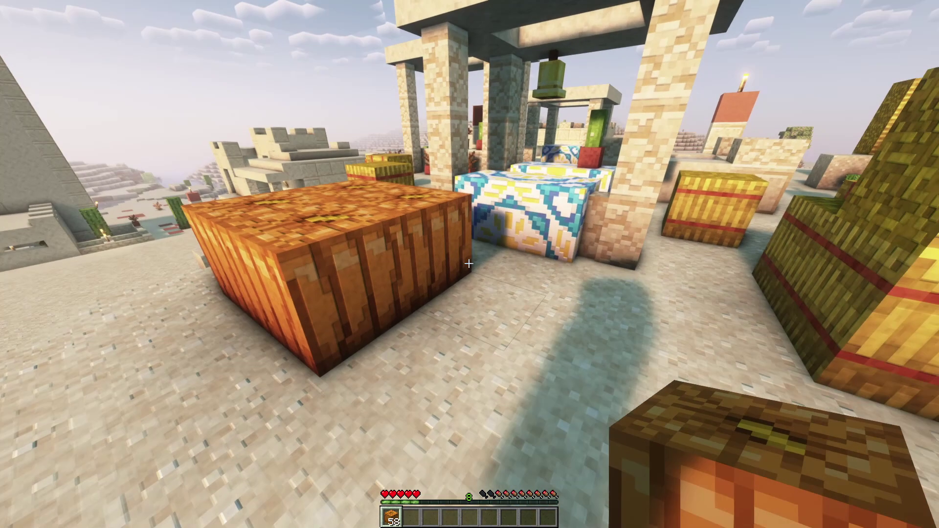
right_click(469, 263)
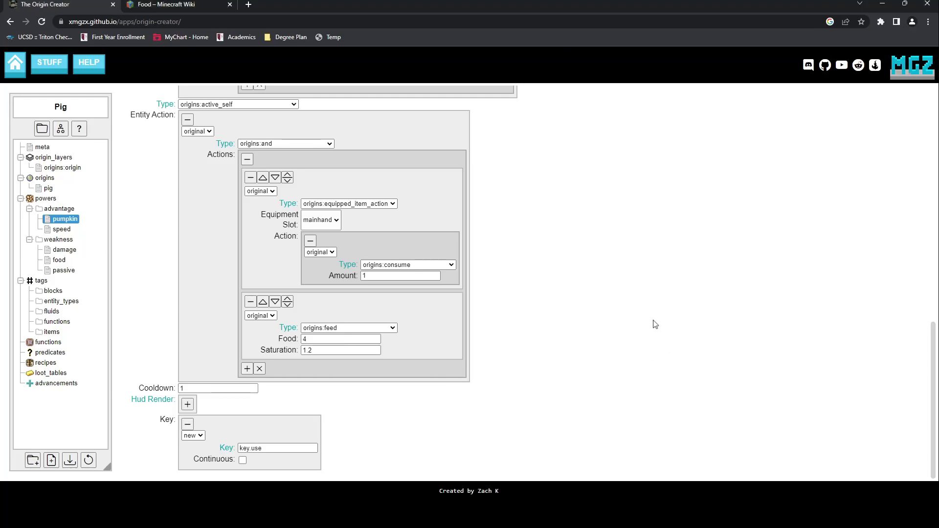
Step: Set cooldown to 32 and add a third origins:play_sound action, starting on its Sound field
scroll(513, 356, up, 15)
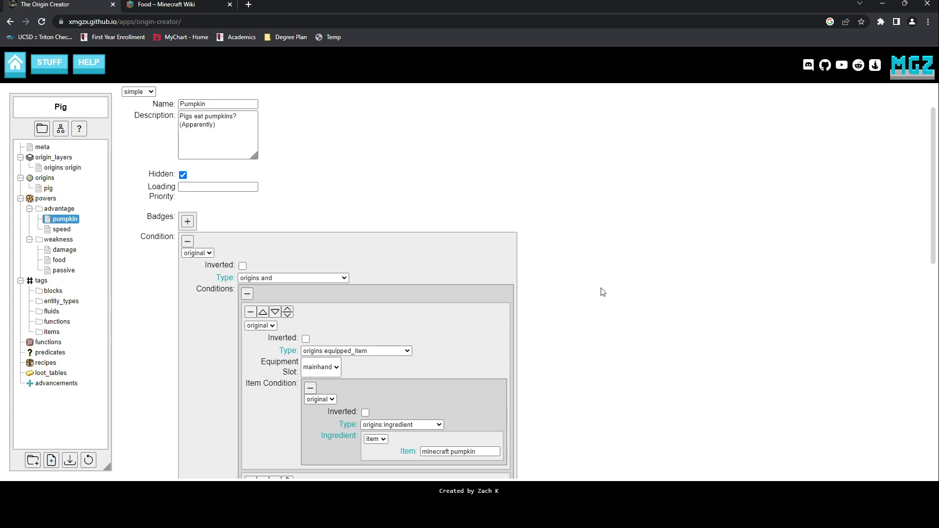
scroll(603, 292, down, 12)
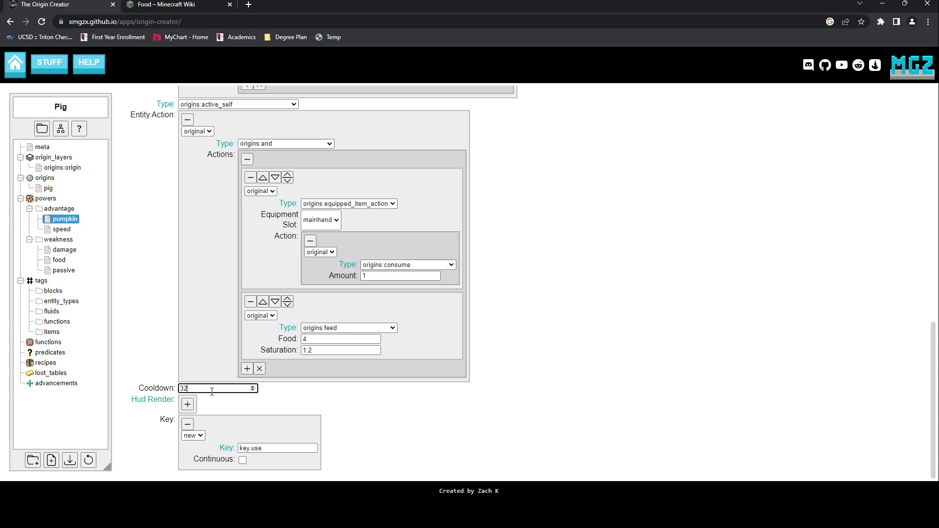
click(248, 369)
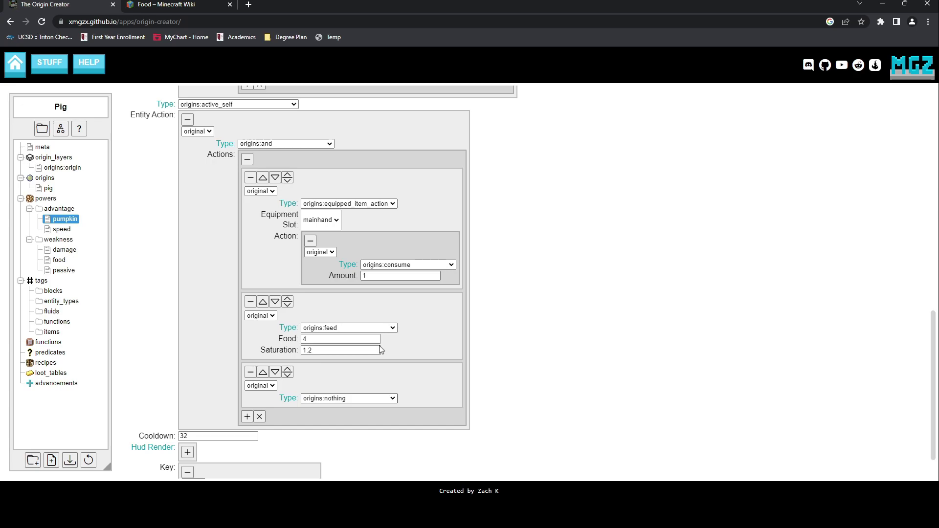
click(360, 319)
scroll(620, 385, down, 3)
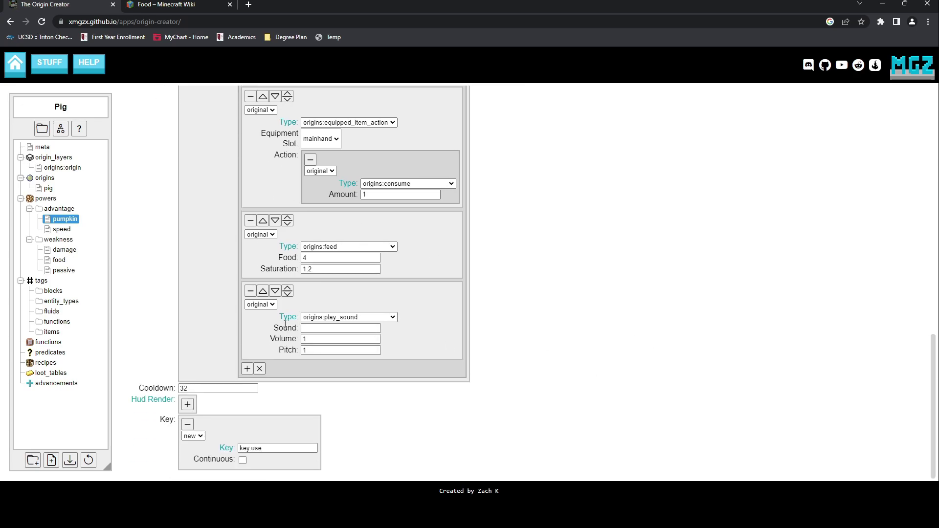
click(321, 329)
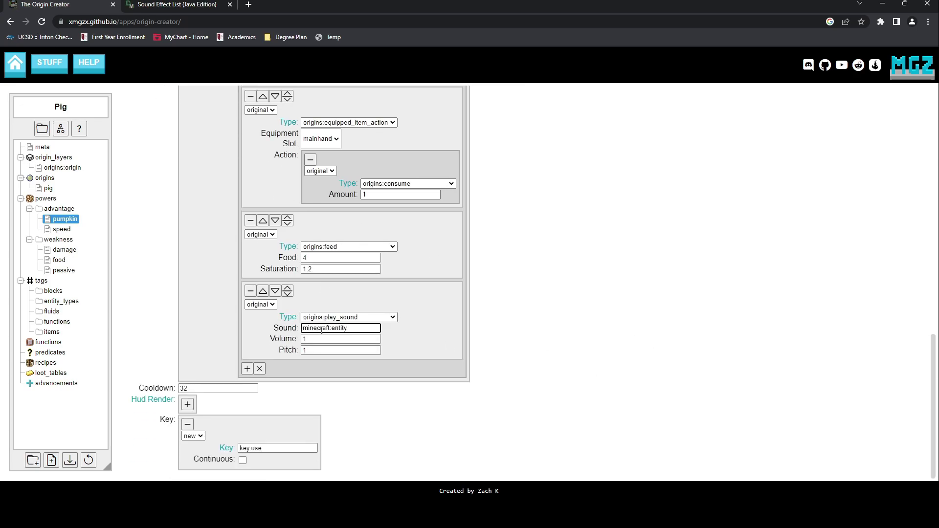
Step: Finish the sound as minecraft:entity.player.burp and set the particle to object type minecraft:block
text(burp)
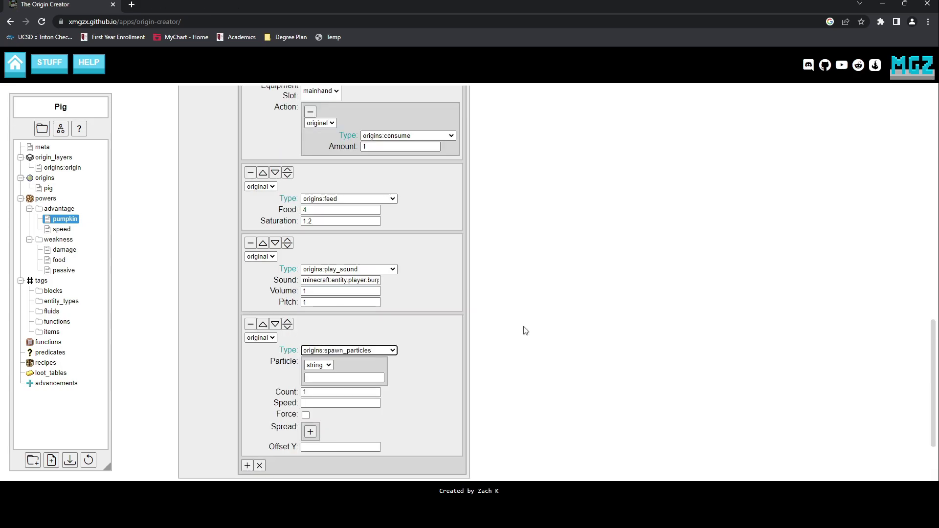
scroll(627, 342, down, 2)
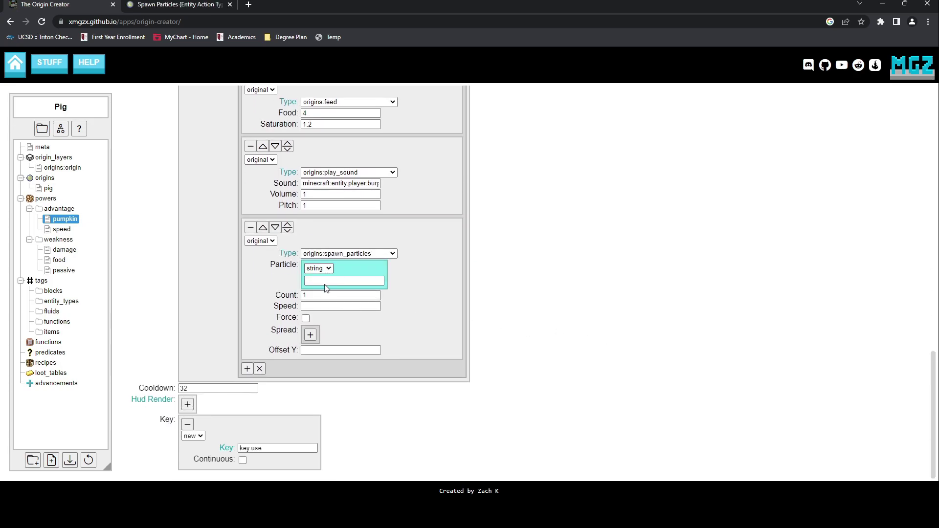
click(327, 287)
click(393, 283)
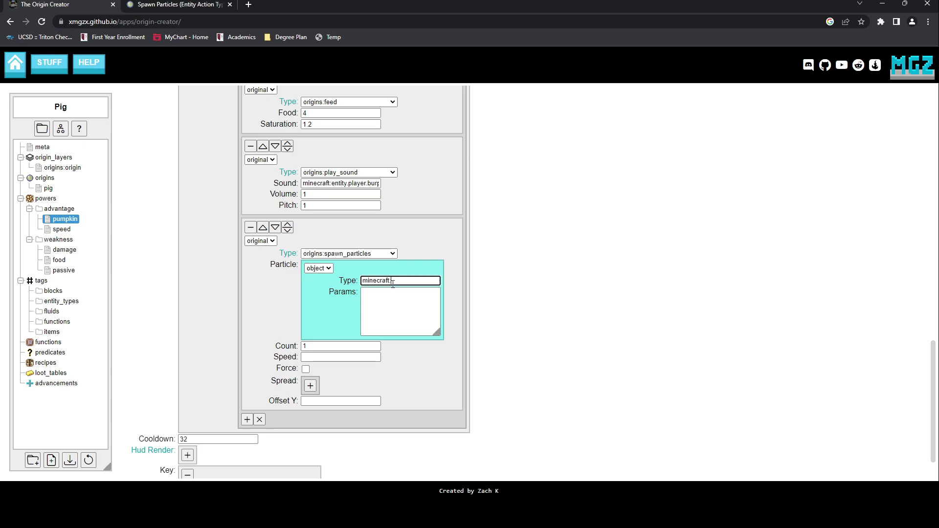
click(393, 195)
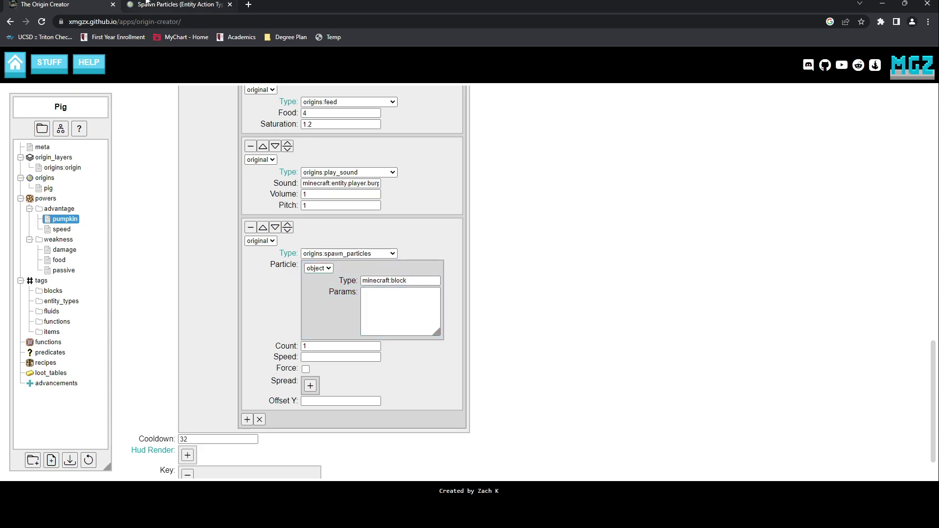
Step: Set the particle params to minecraft:pumpkin, checking the Spawn Particles documentation
click(147, 3)
click(24, 3)
click(413, 309)
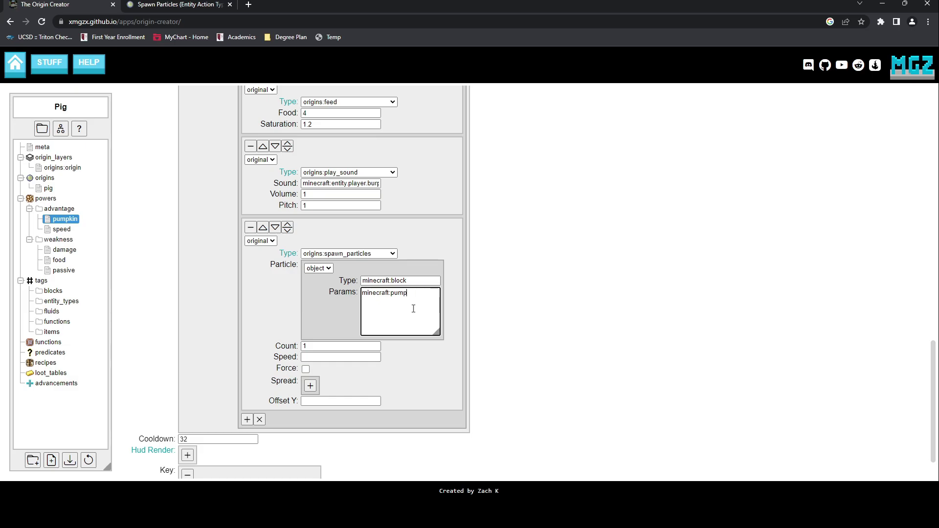
click(620, 325)
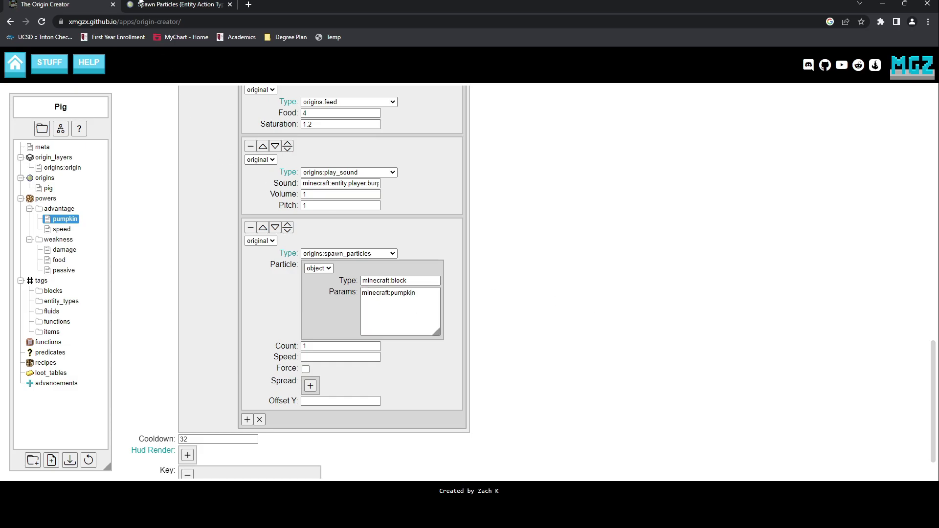
click(141, 4)
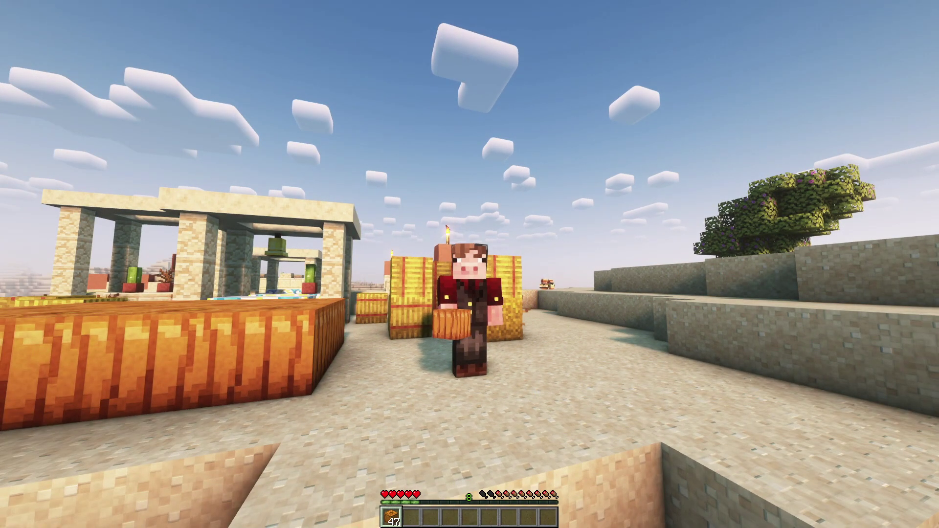
Step: Eat a held pumpkin to test the power, then return to first-person view
right_click(470, 264)
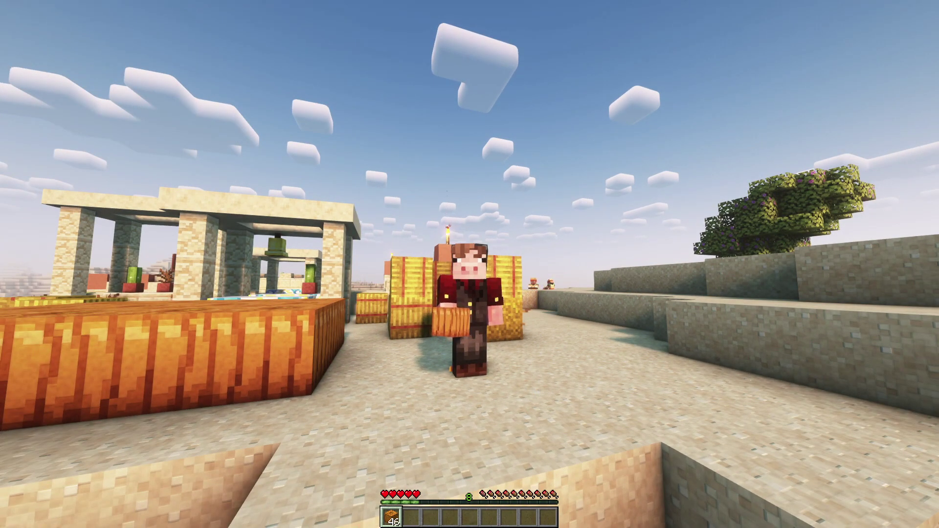
key(F5)
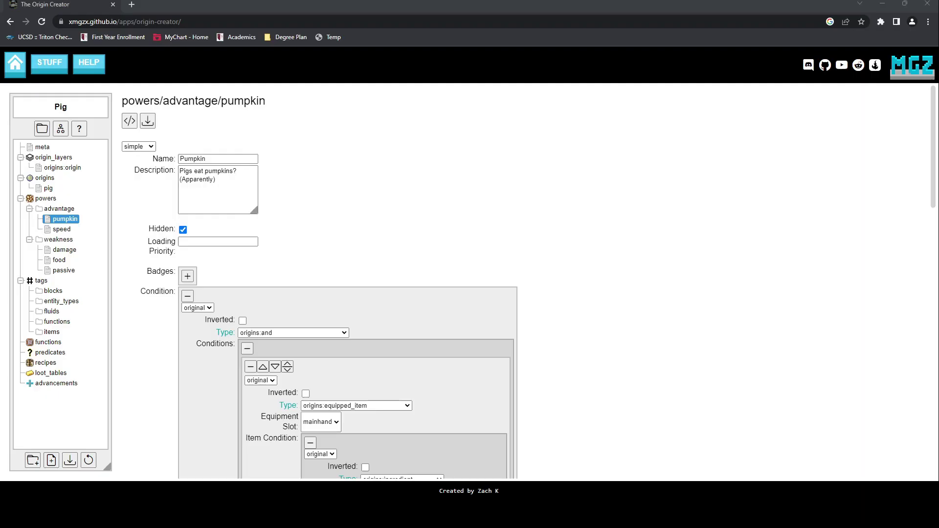
Step: Create a power file named fortune in the advantage folder and open it for editing
click(500, 392)
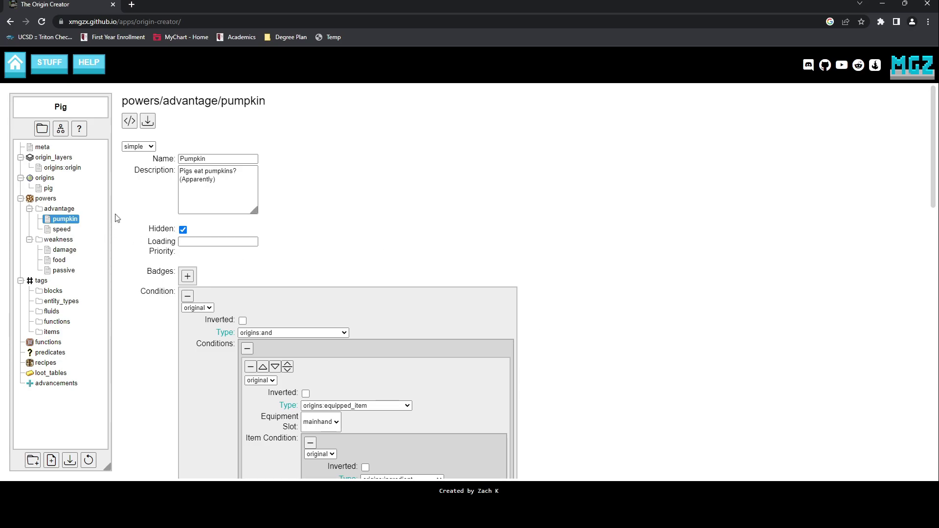
right_click(49, 210)
click(54, 221)
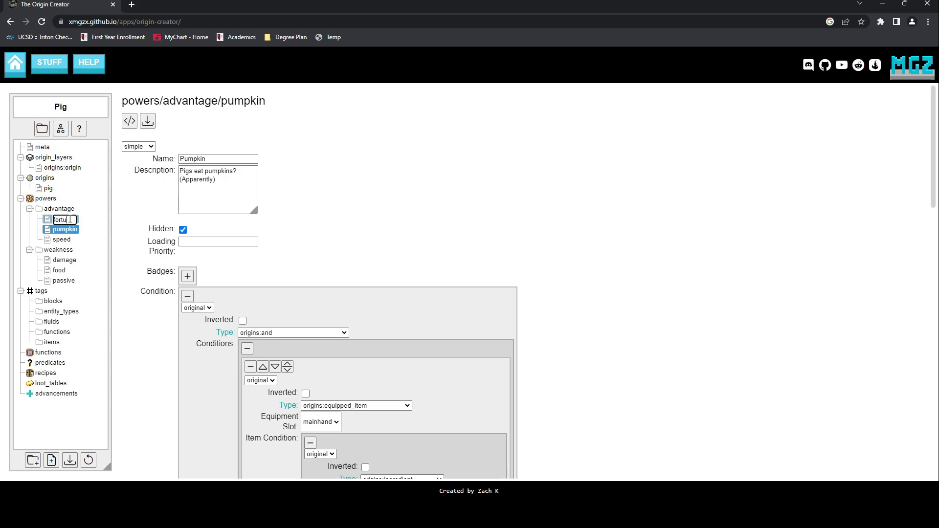
text(fortune)
key(Return)
click(64, 220)
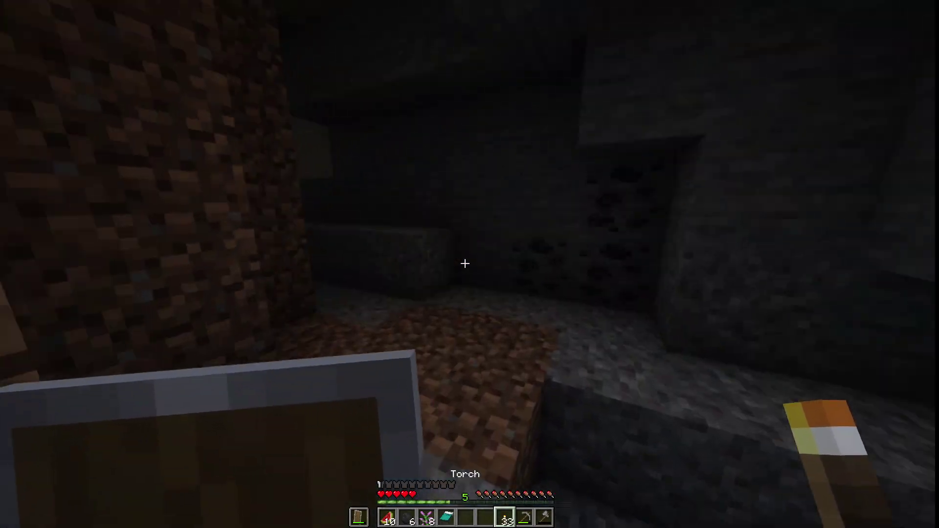
Step: Place two torches on the tunnel walls
right_click(465, 264)
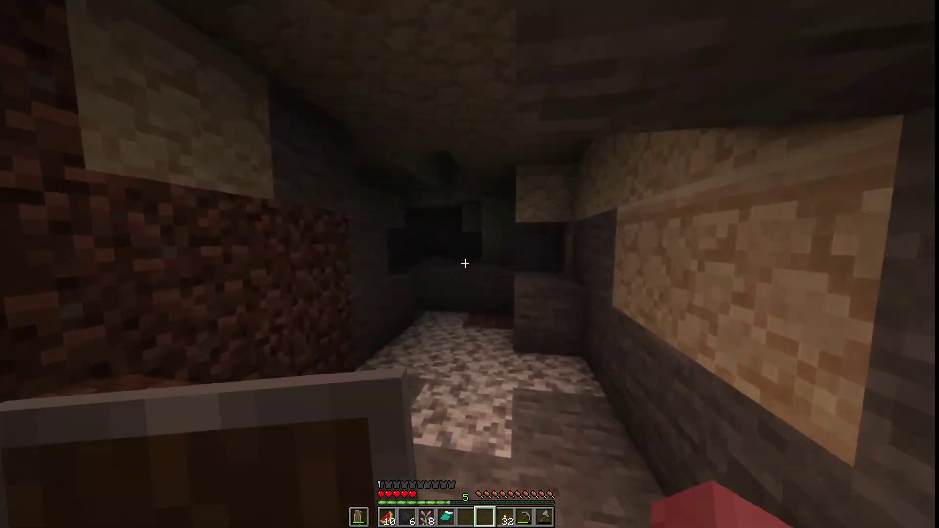
right_click(464, 263)
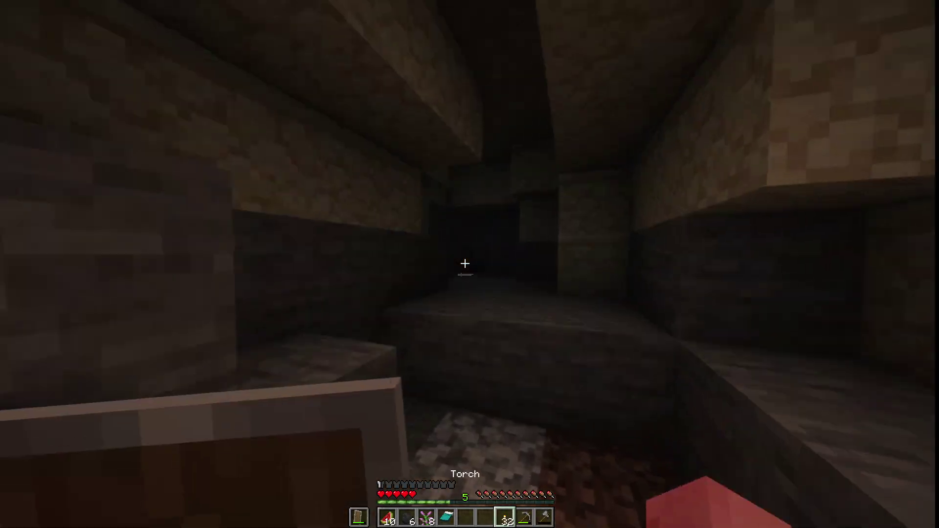
scroll(465, 264, down, 1)
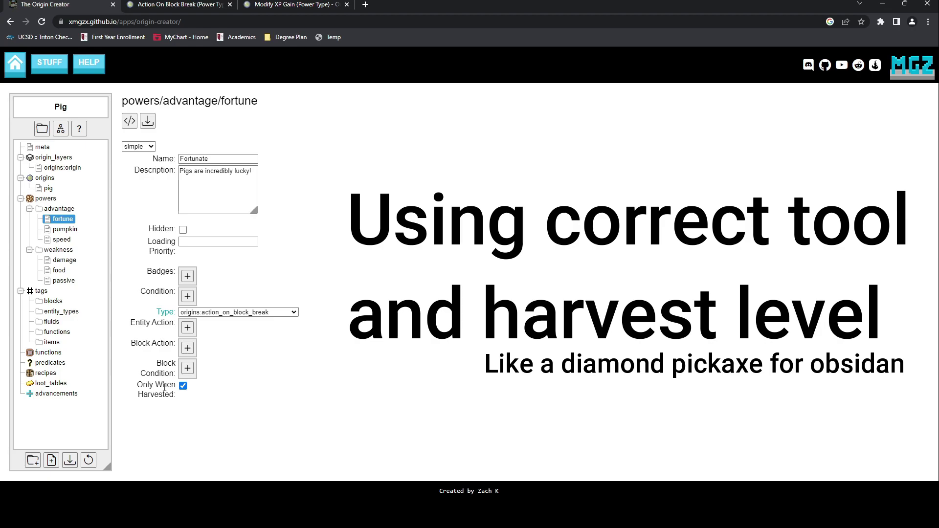
Step: Add an origins:chance entity action to Fortunate with a chance of 0.33
click(188, 328)
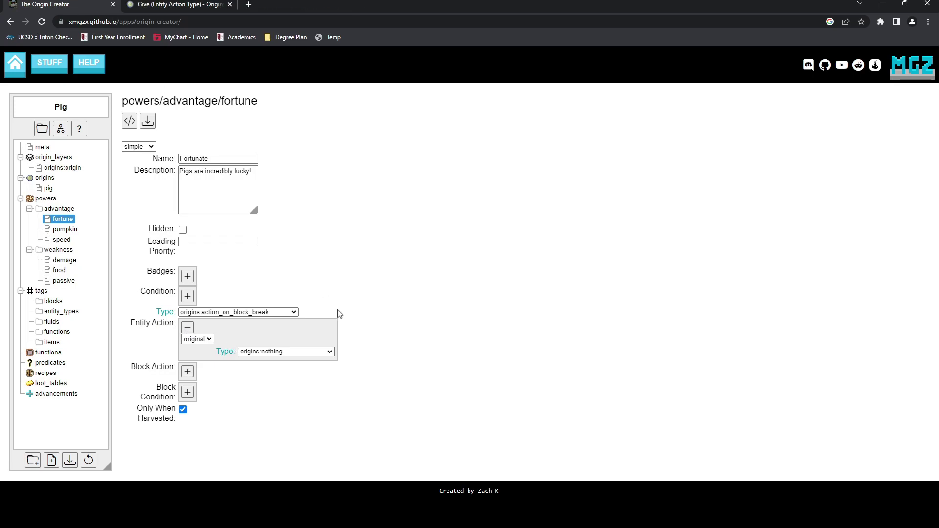
click(272, 203)
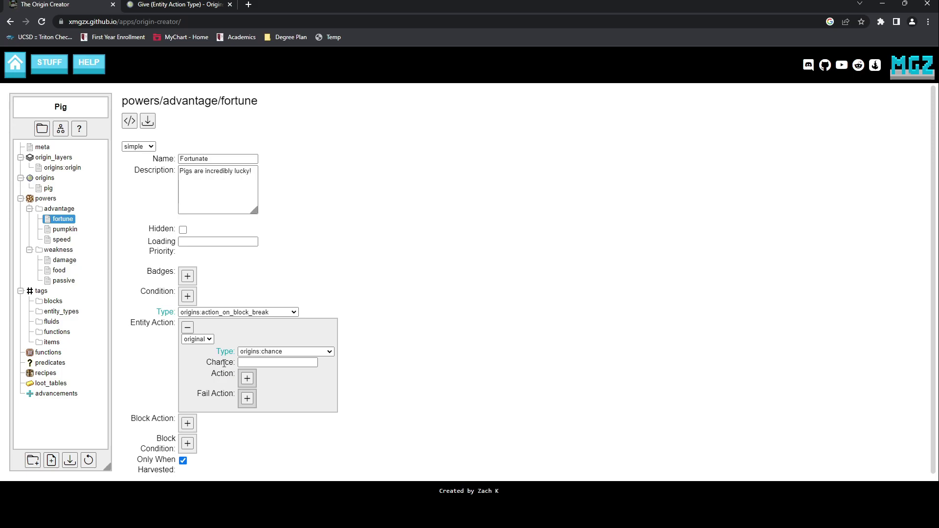
click(249, 362)
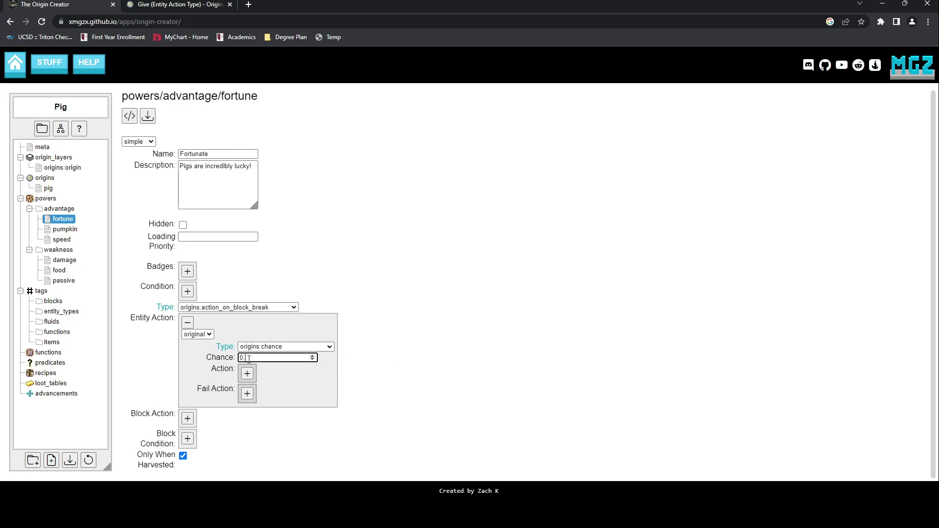
text(0.334)
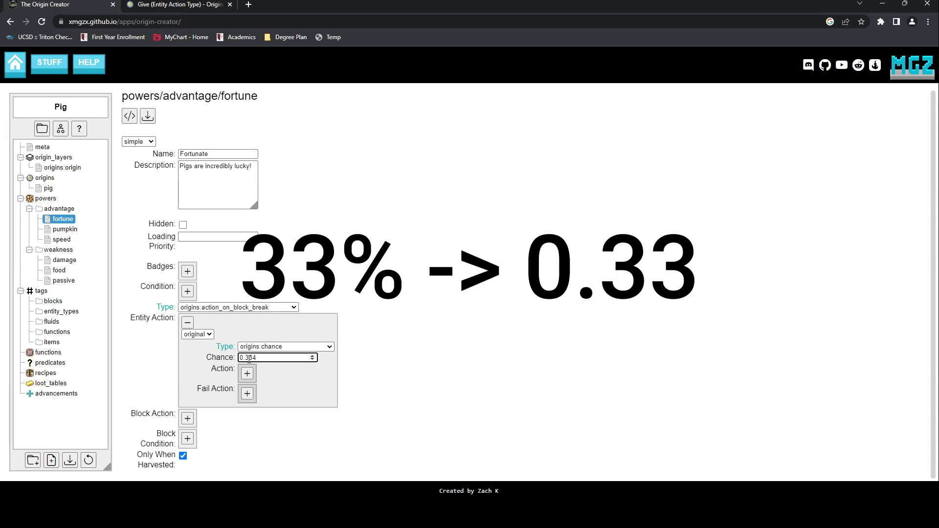
click(272, 422)
Step: Make the chance action an origins:give whose item stack is minecraft:gold_ingot
click(250, 378)
scroll(343, 373, down, 1)
click(349, 375)
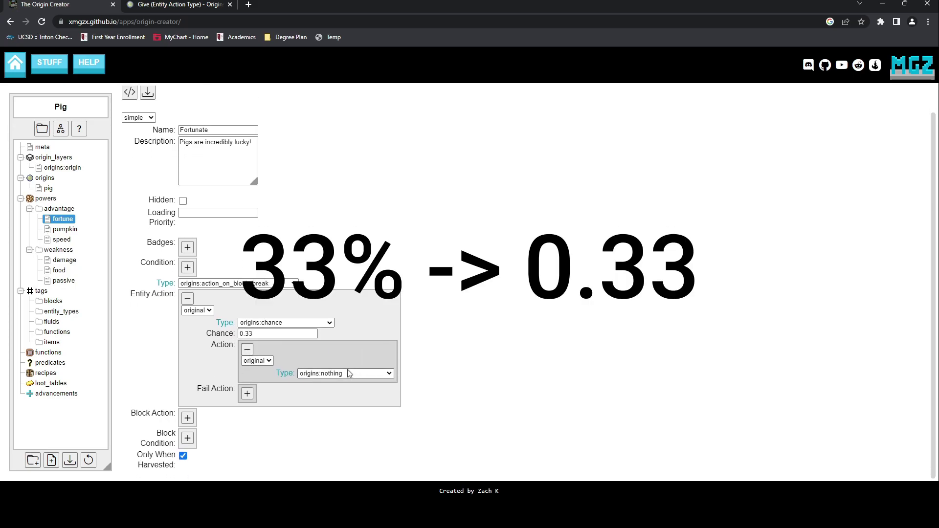
click(343, 353)
scroll(488, 347, down, 2)
click(287, 353)
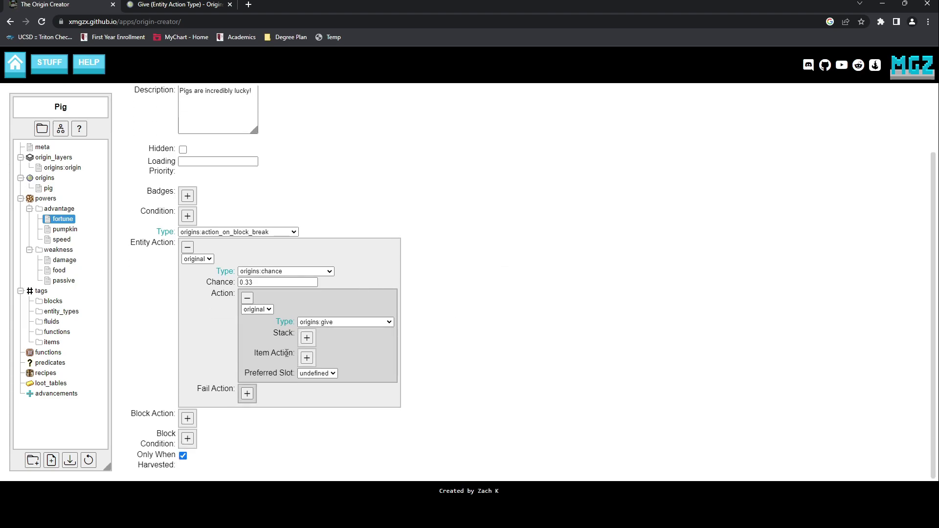
click(307, 339)
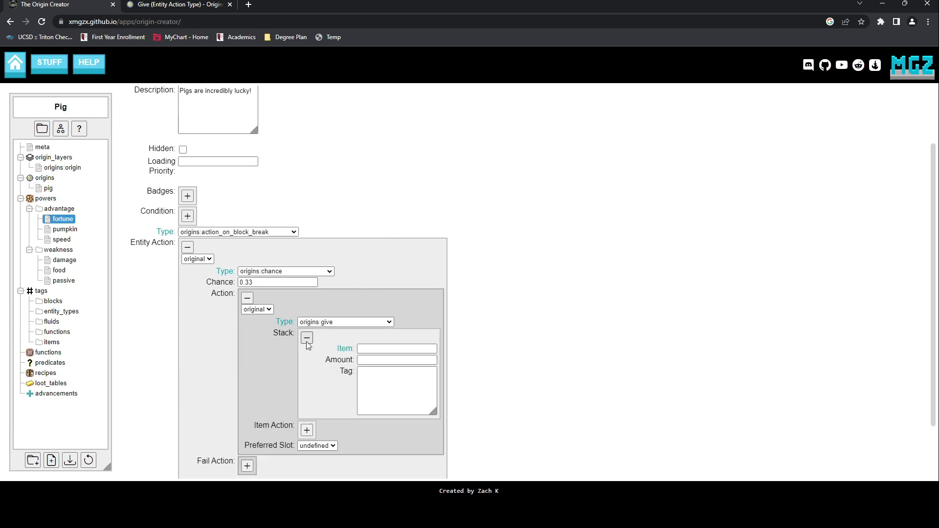
click(375, 347)
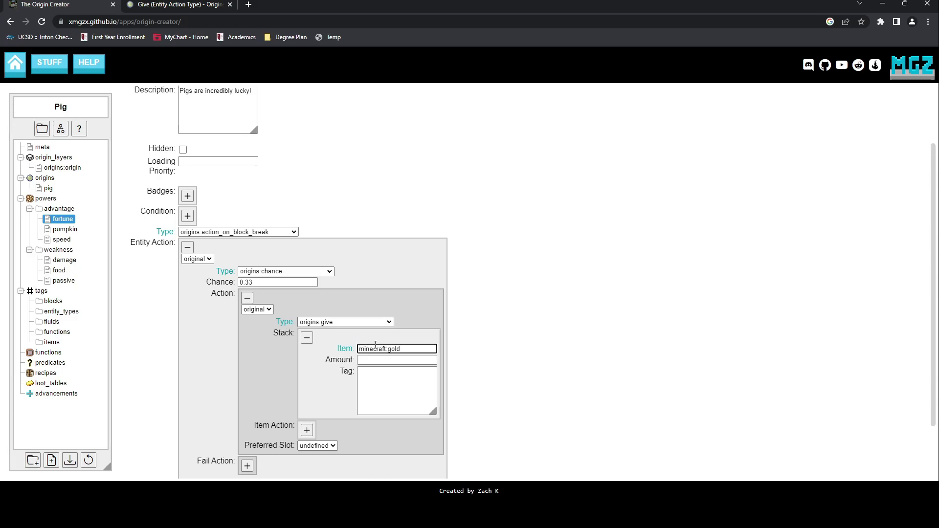
scroll(499, 351, down, 2)
click(387, 288)
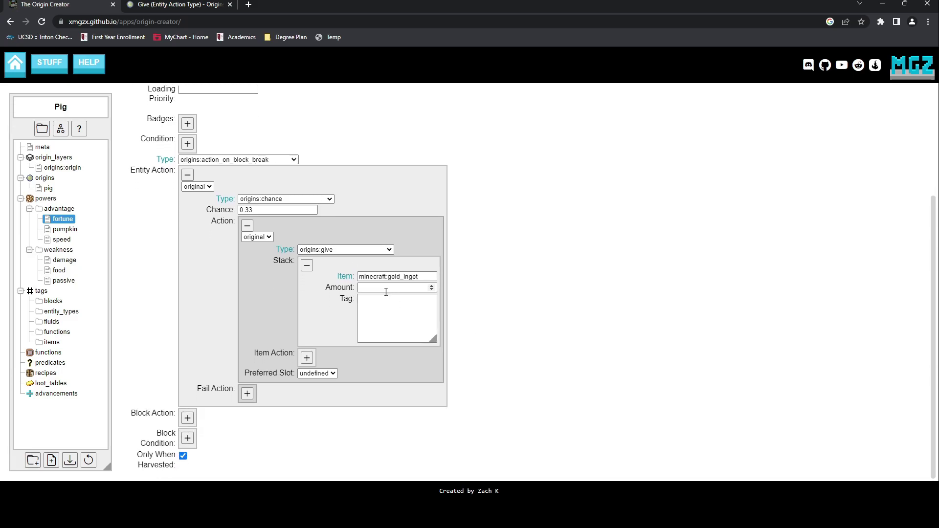
Step: Set the given amount to 1 and add an or block condition
text(1)
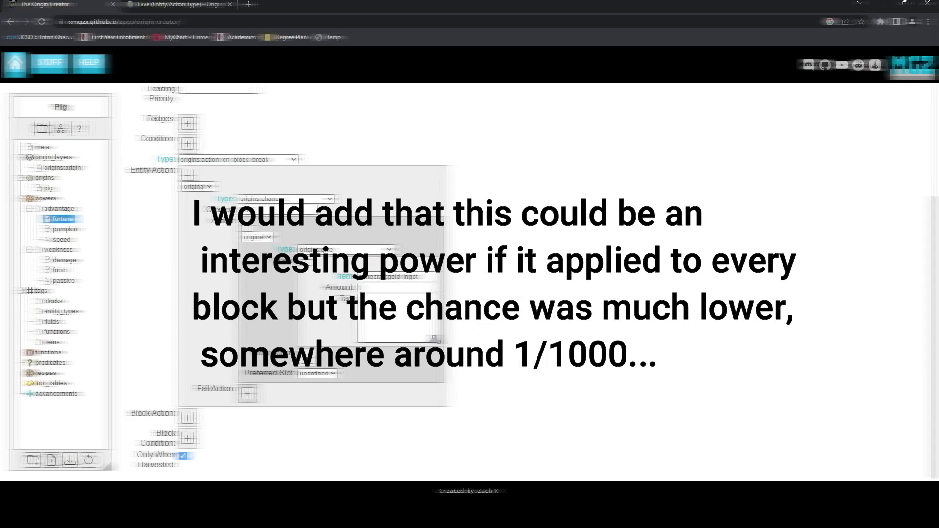
scroll(455, 337, up, 1)
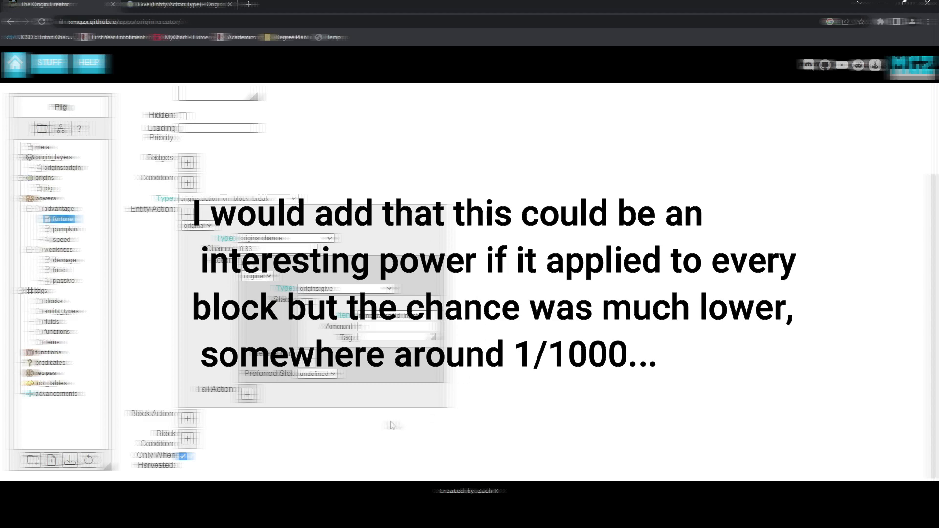
click(185, 440)
scroll(383, 401, down, 2)
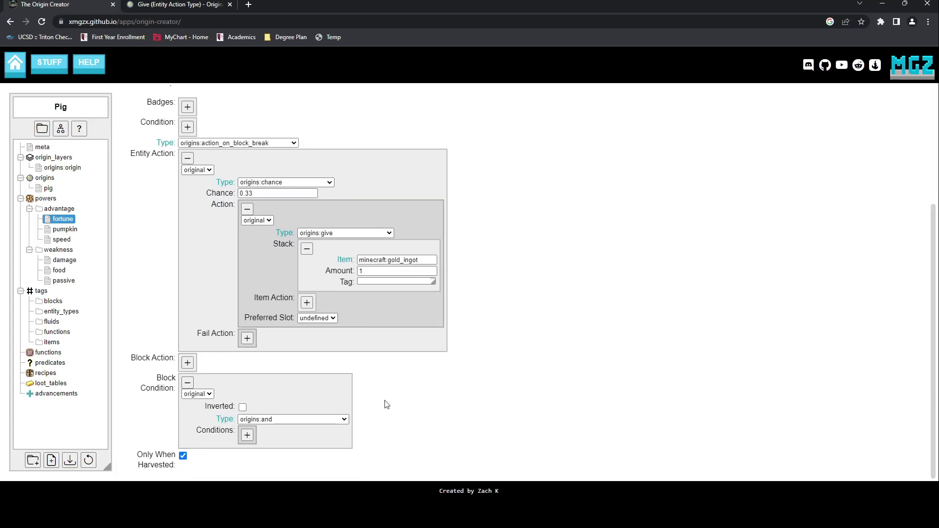
click(299, 418)
click(266, 434)
Step: Add an origins:block sub-condition to the or list and begin entering its block
click(247, 436)
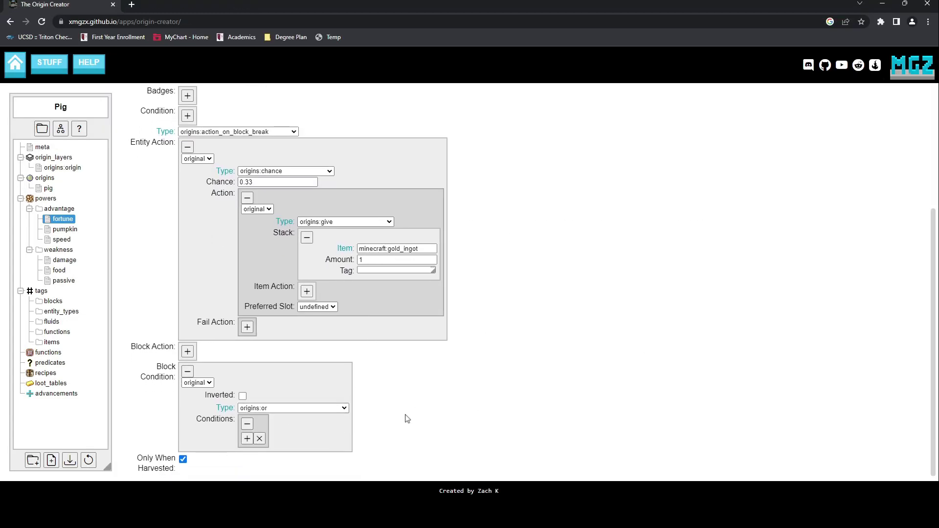
click(248, 439)
scroll(351, 418, down, 2)
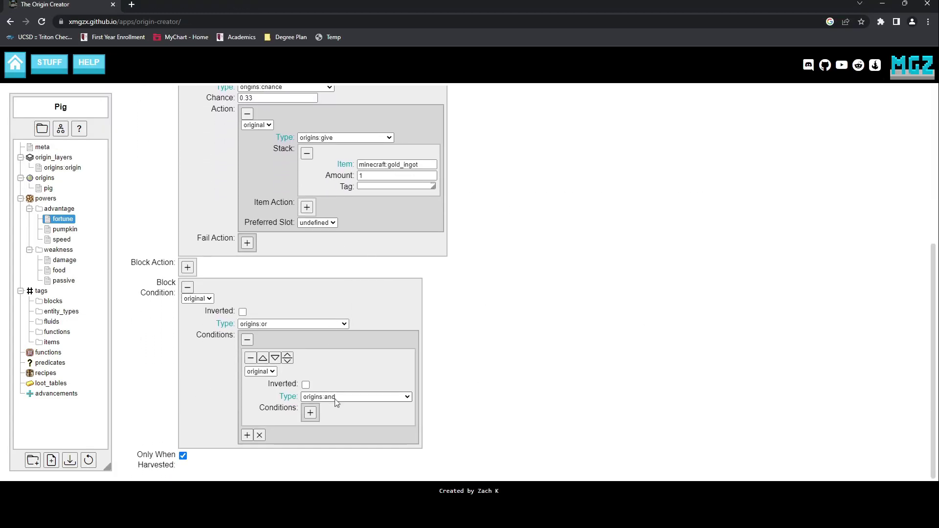
click(348, 267)
click(516, 398)
click(326, 417)
text(minecraft:gold)
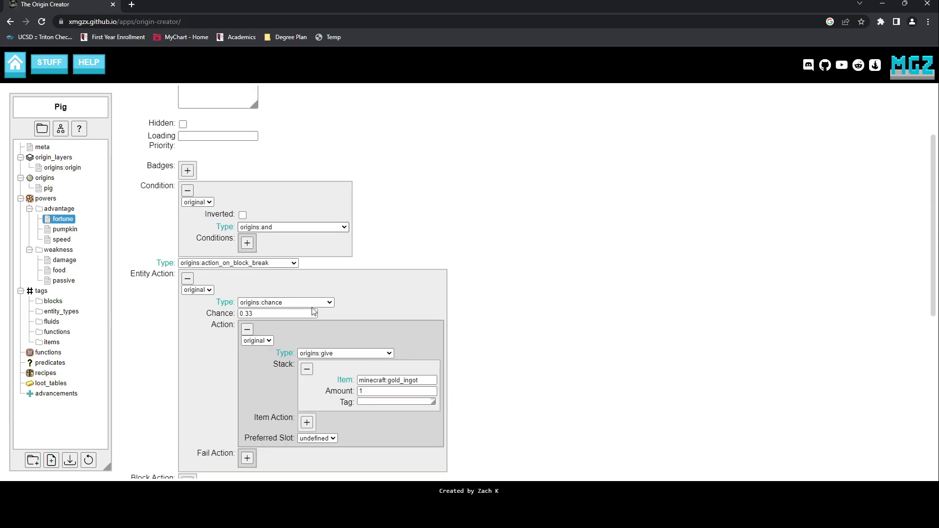
Step: Require a mainhand equipped item enchanted with minecraft:silk_touch
click(313, 307)
click(450, 241)
click(247, 264)
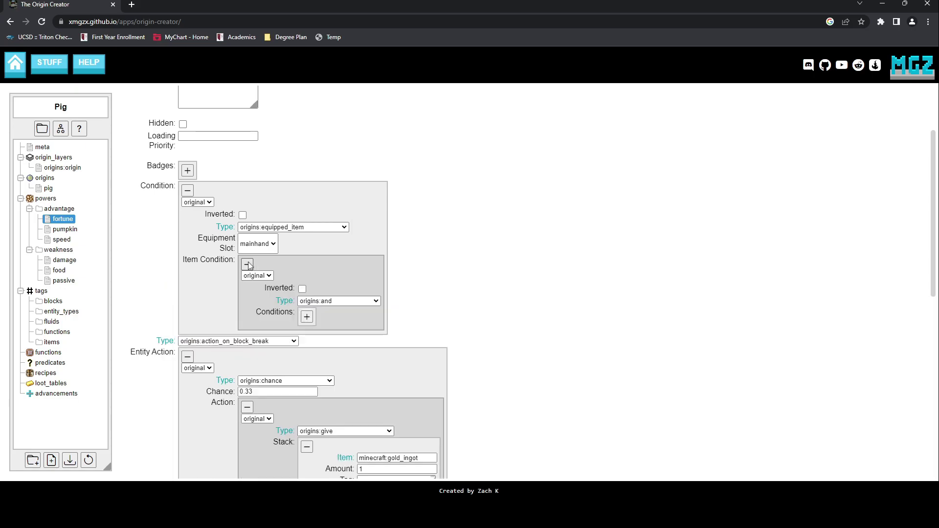
click(346, 371)
click(466, 301)
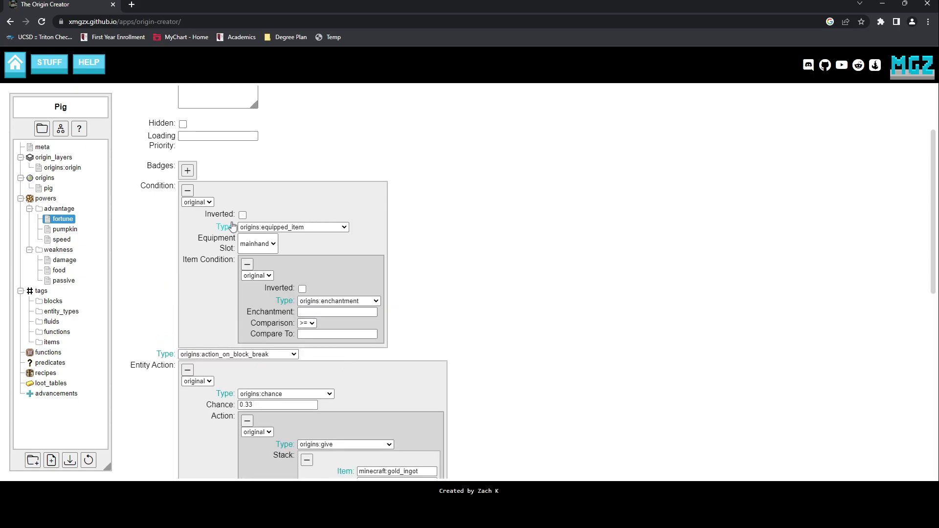
click(318, 312)
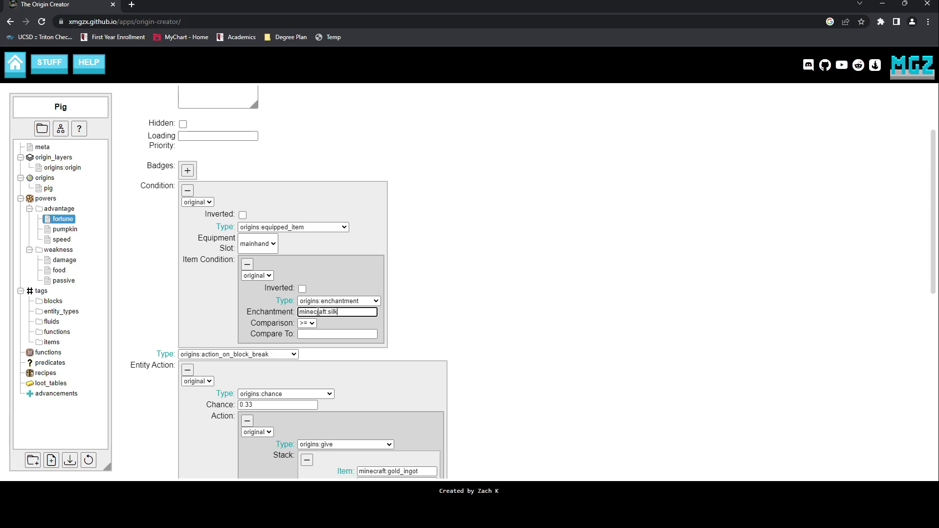
click(463, 317)
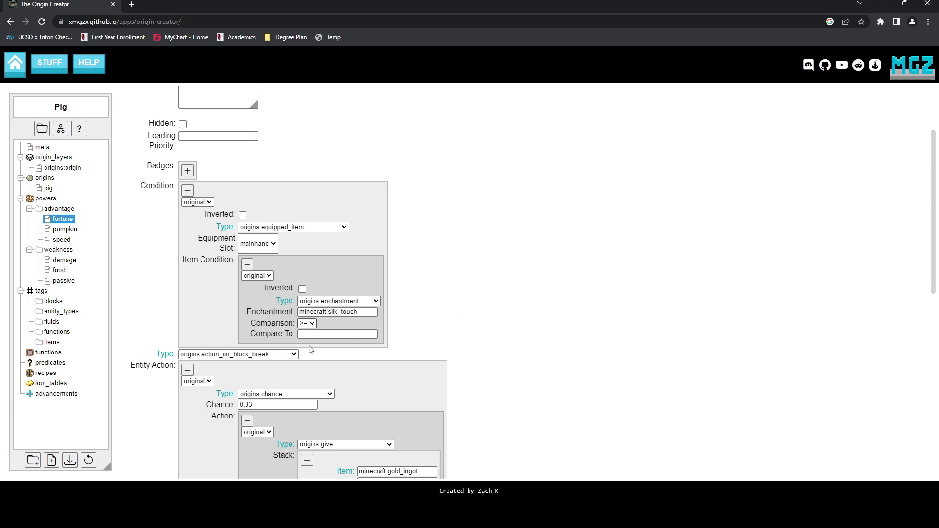
click(313, 336)
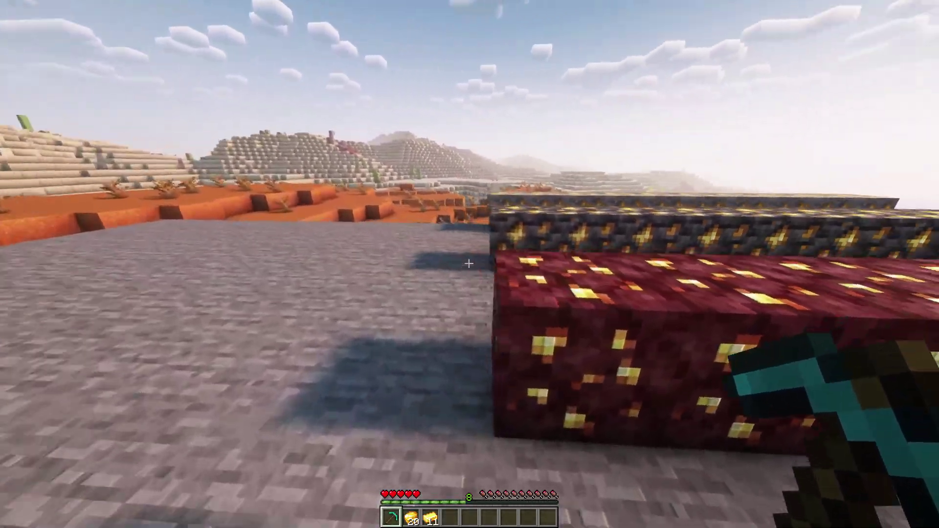
Step: Mine the gilded blackstone and nether gold ore rows to collect their gold drops
click(468, 265)
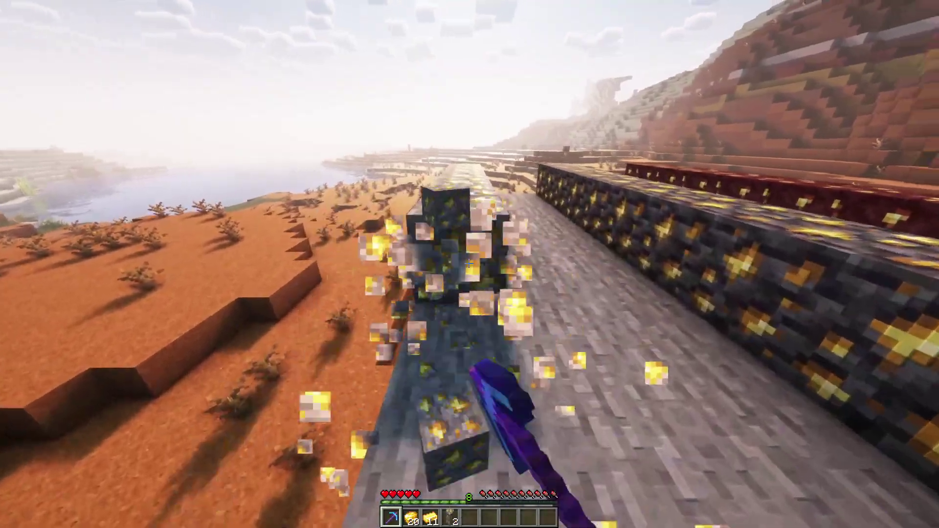
click(469, 264)
click(468, 264)
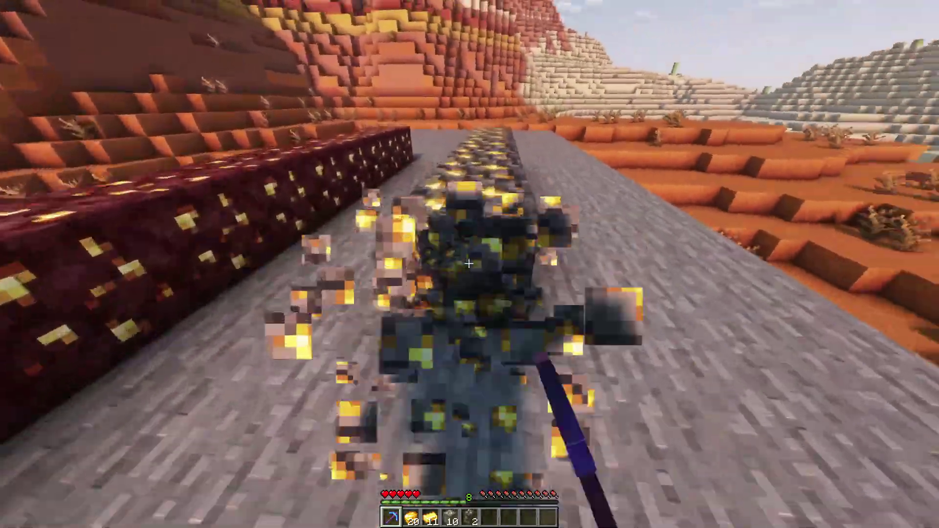
click(468, 264)
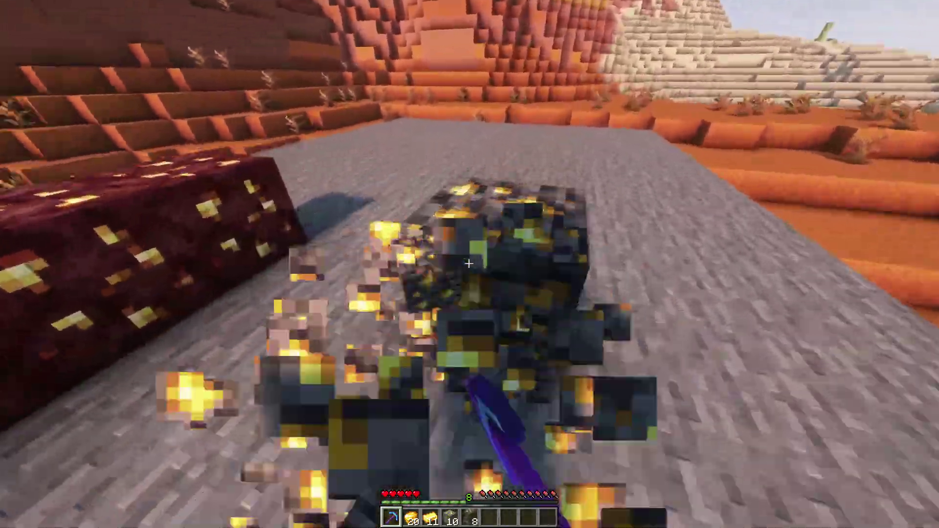
click(469, 264)
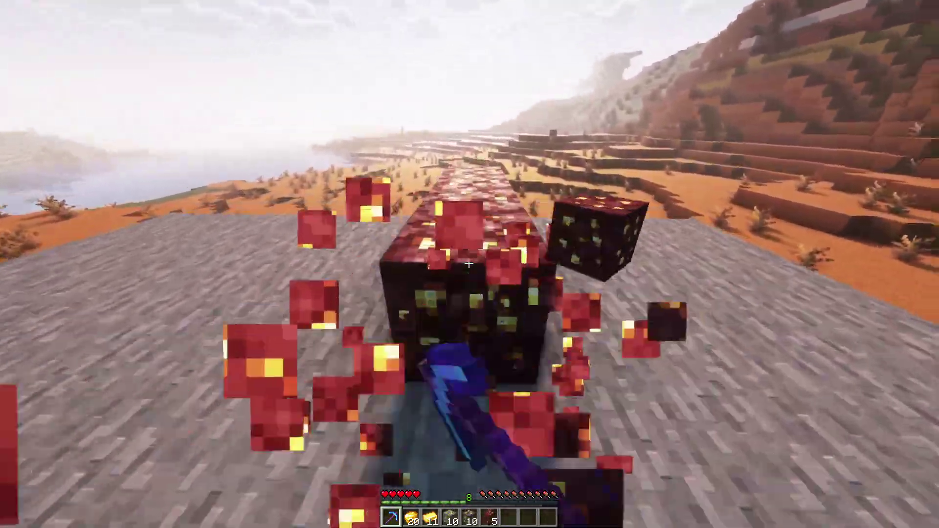
click(469, 264)
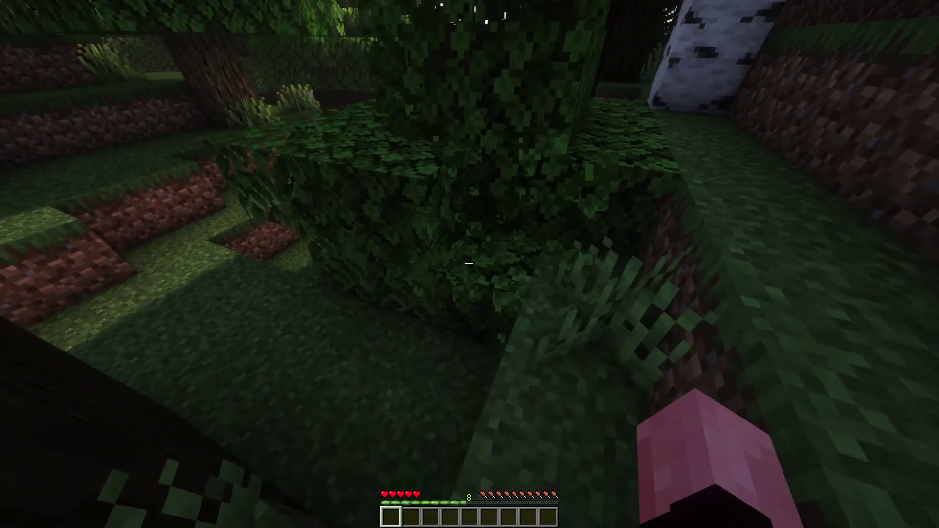
Step: Break forest leaves while walking forward until an apple drops
click(469, 264)
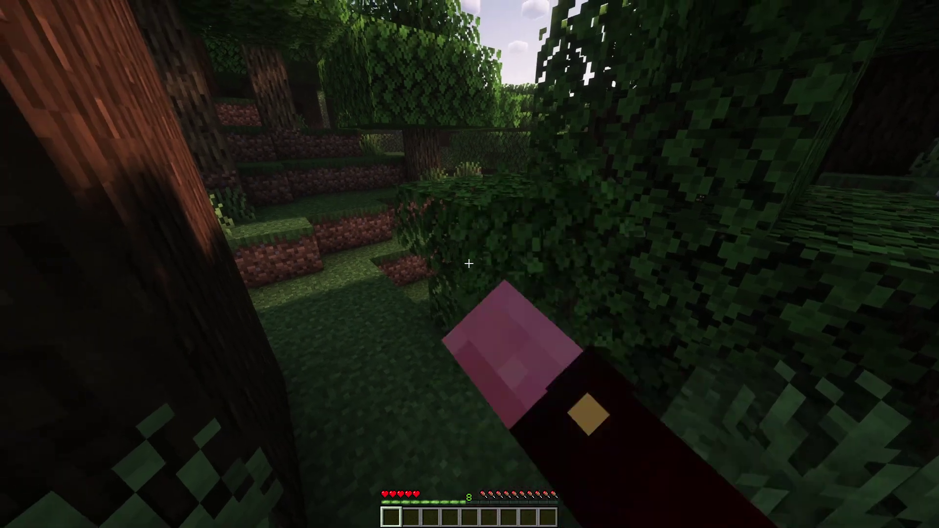
click(469, 263)
key(w)
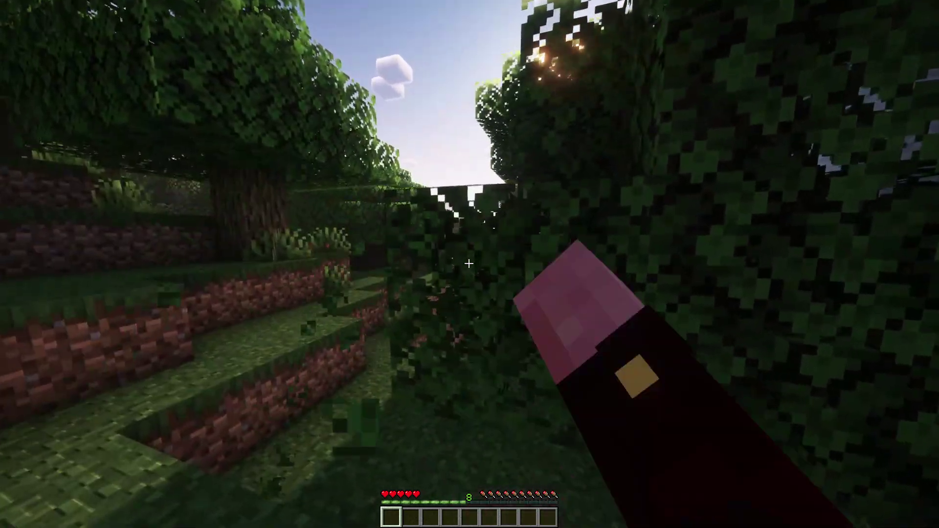
key(w)
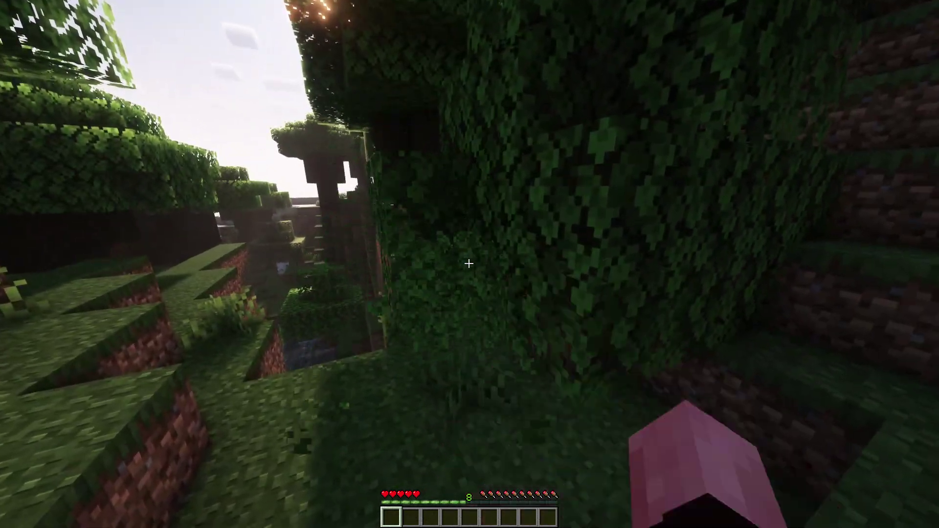
click(469, 264)
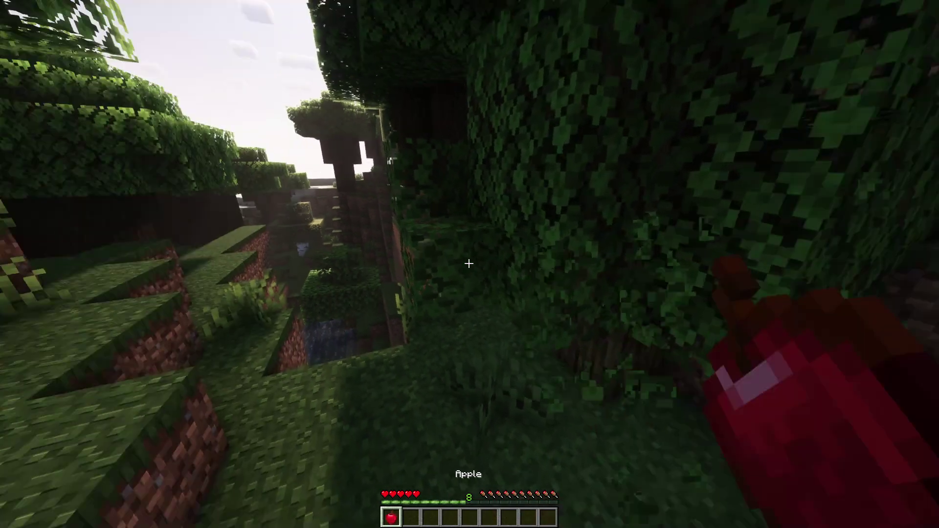
scroll(469, 263, down, 1)
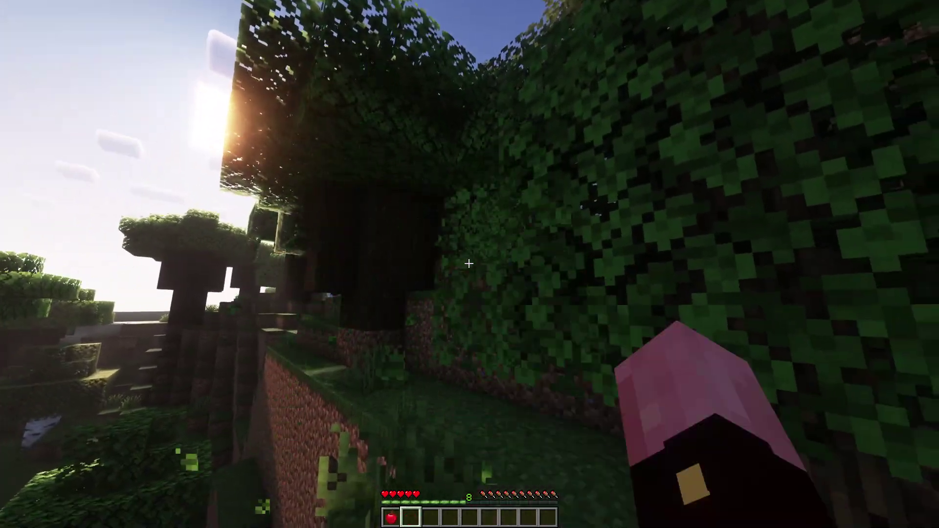
key(w)
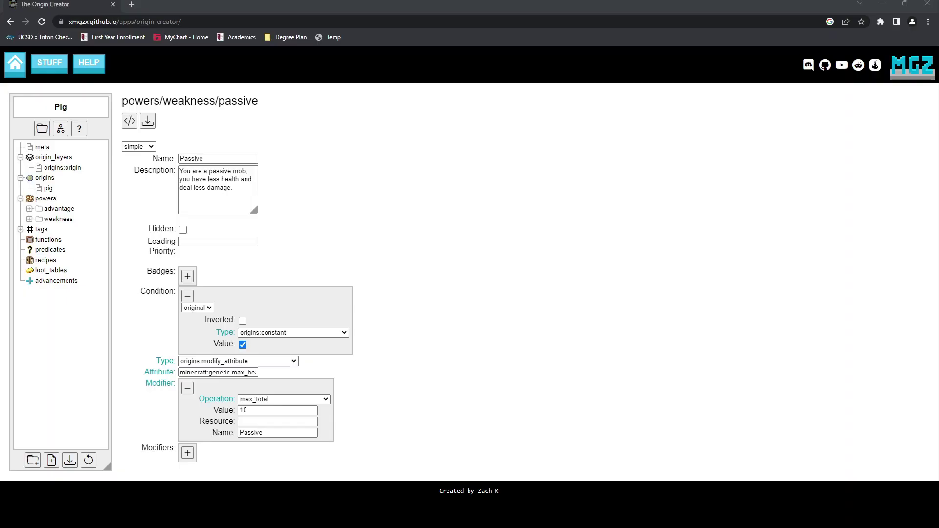
Step: Create a power folder under powers containing a new file named ride
right_click(47, 199)
click(37, 217)
text(power)
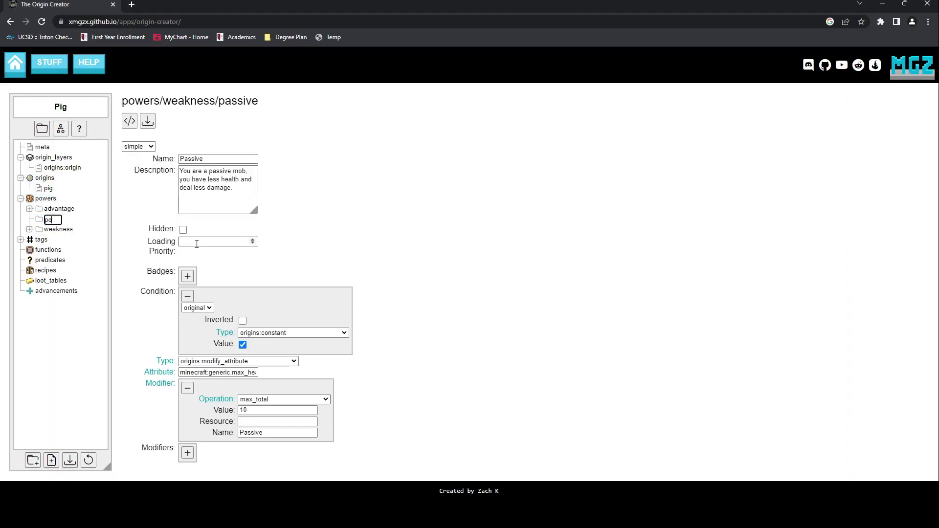
key(Return)
right_click(44, 219)
click(54, 232)
text(Ride)
key(Return)
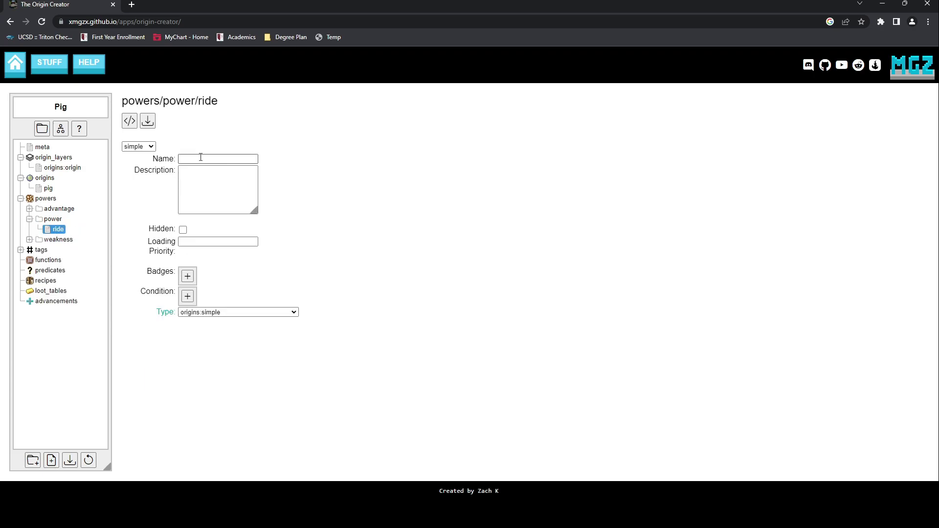
Step: Name the power 'Rideable' with description 'The pig is a noble and fair steed.'
click(200, 158)
text(Rideable)
click(247, 186)
text(The pig is a noble and fair steed)
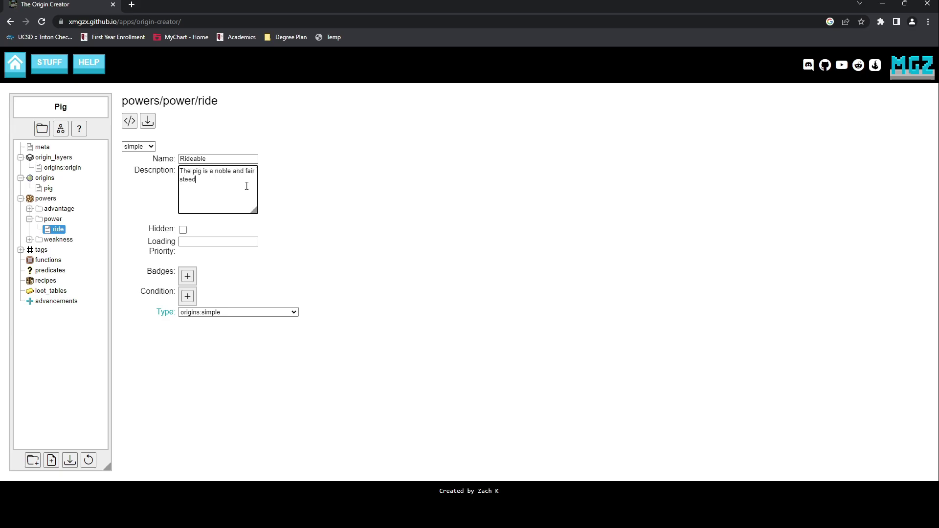
click(301, 188)
click(238, 312)
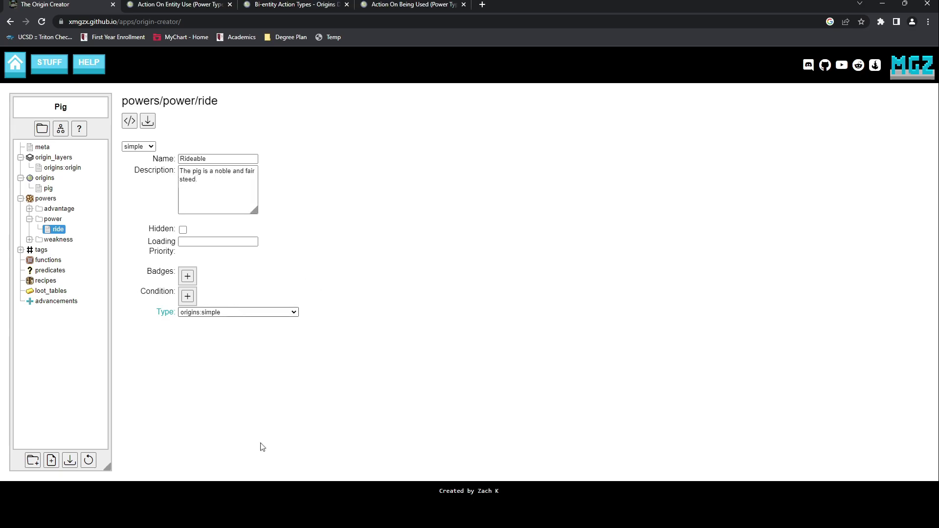
Step: Give the Rideable power an entity-use trigger with an origins:mount bientity action
click(260, 445)
scroll(367, 374, down, 1)
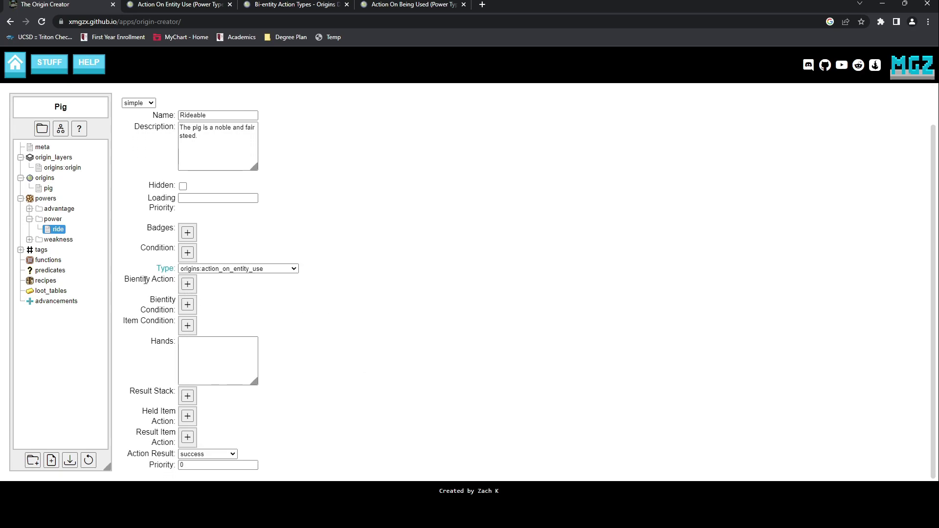
click(188, 284)
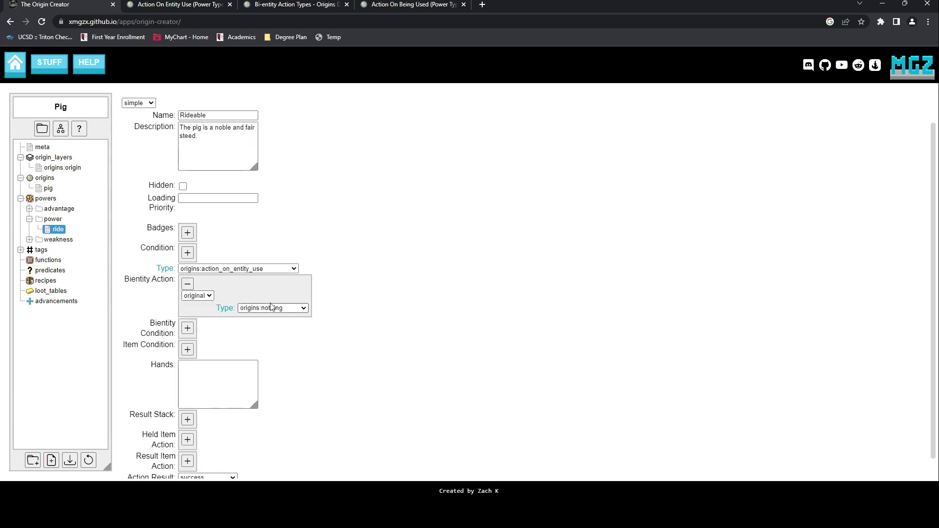
click(287, 439)
scroll(313, 328, down, 1)
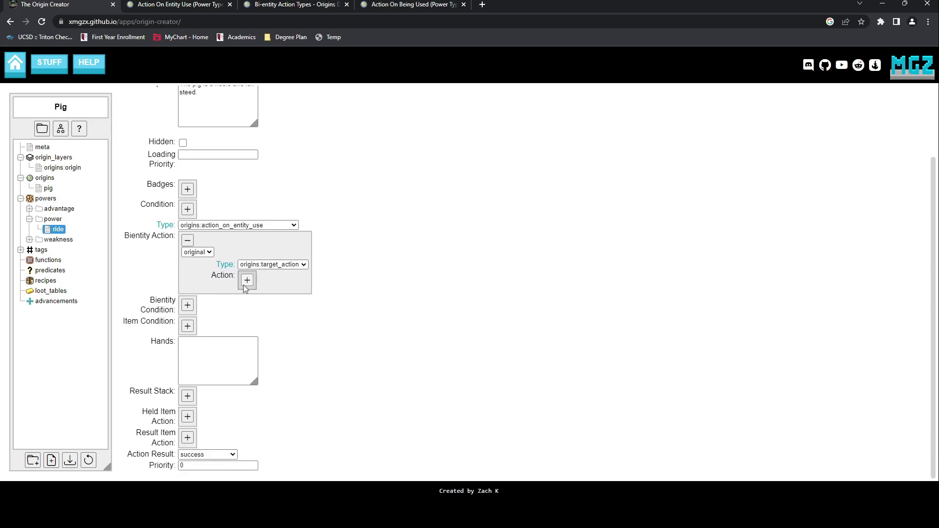
click(246, 281)
click(323, 316)
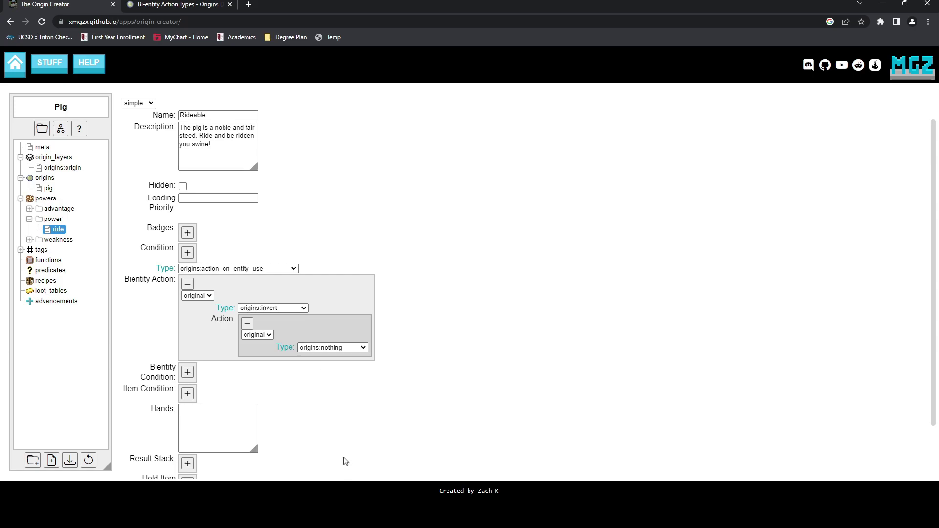
Step: Wrap the Rideable power's mount action inside an origins:invert action
click(344, 457)
click(424, 357)
scroll(427, 361, down, 2)
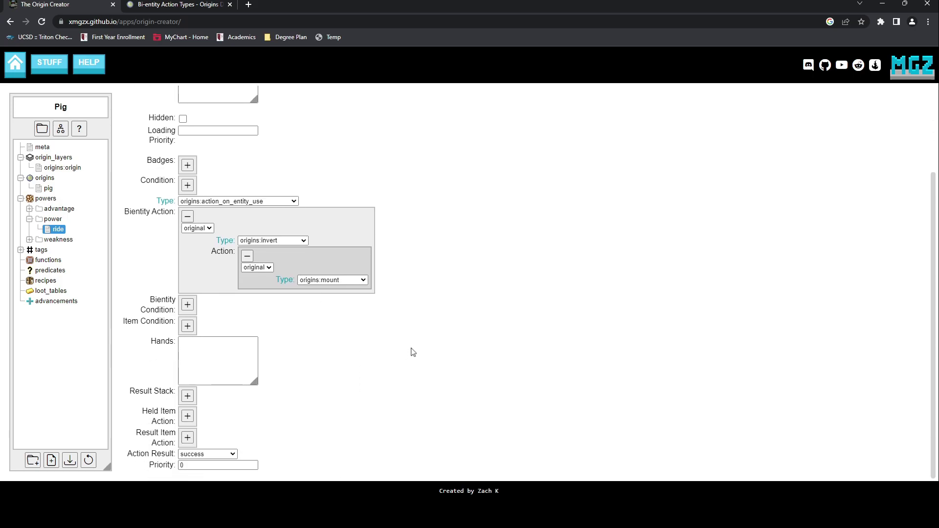
Step: Add an actor_condition bientity condition requiring food level above 6, plus an ingredient item condition
click(192, 306)
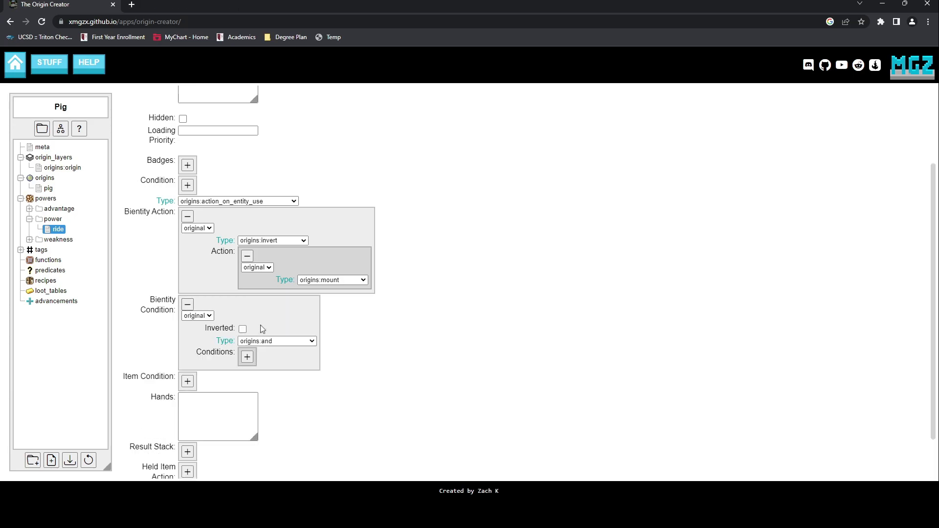
click(263, 343)
scroll(263, 343, down, 1)
scroll(265, 346, down, 1)
key(Up)
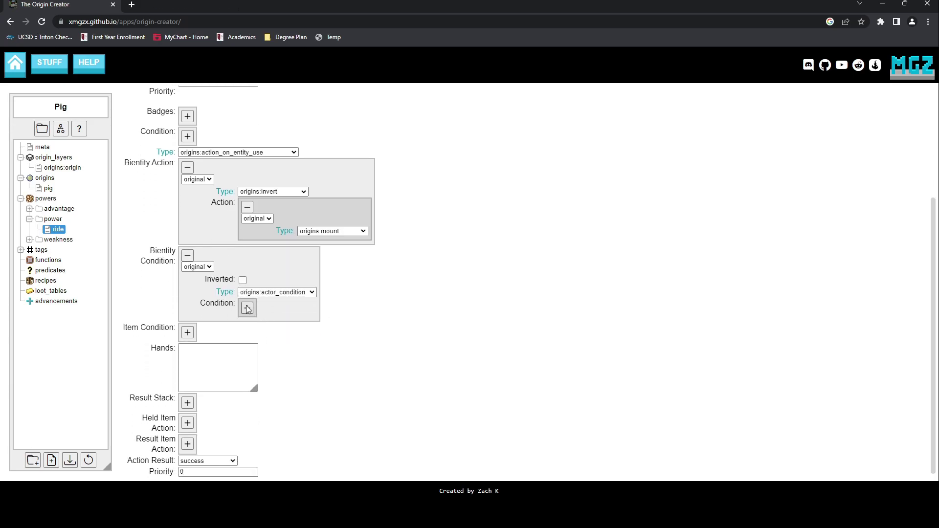
click(247, 308)
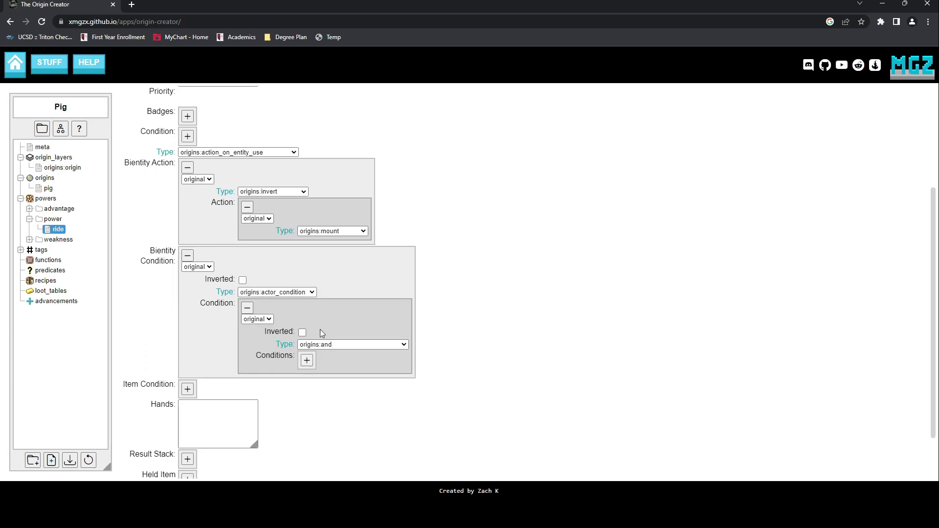
click(341, 308)
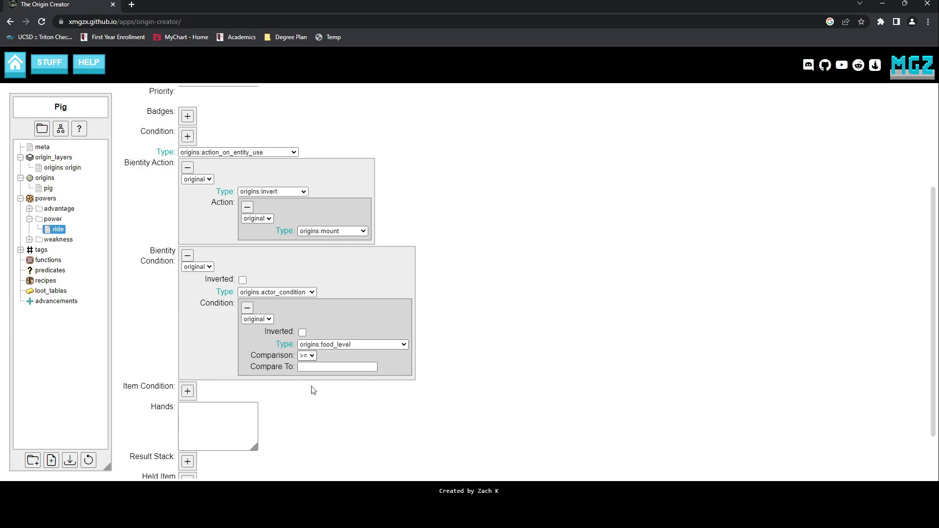
click(333, 367)
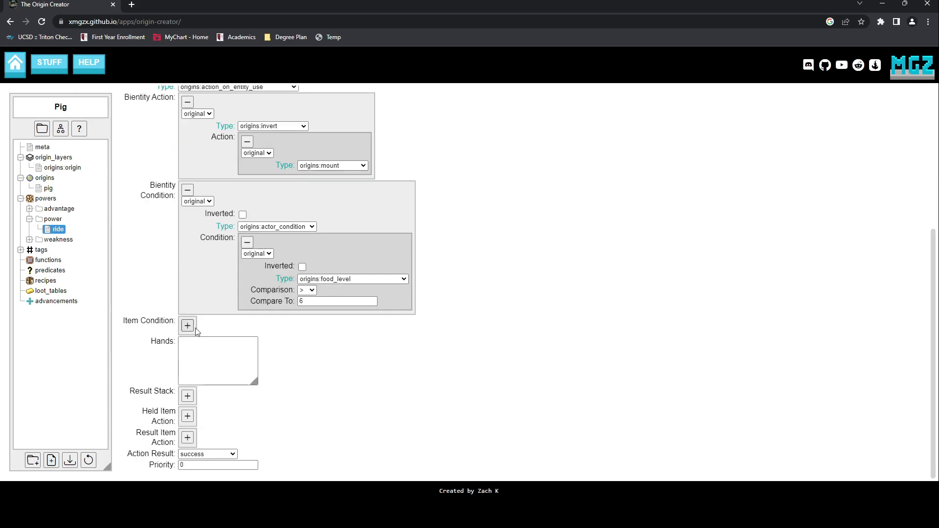
click(188, 326)
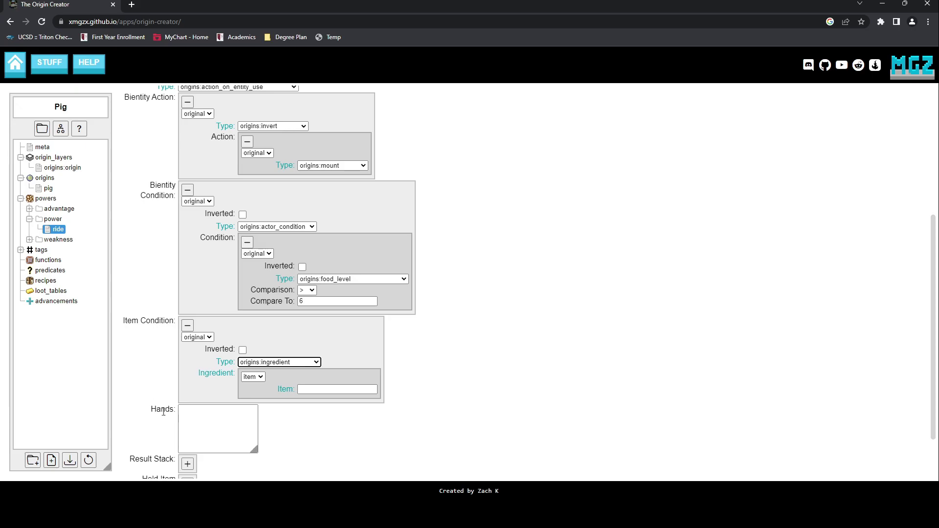
click(325, 389)
Step: Require a minecraft:saddle ingredient and make the bientity action an origins:and list starting with inverted mount
text(minecraft:)
text(saddle)
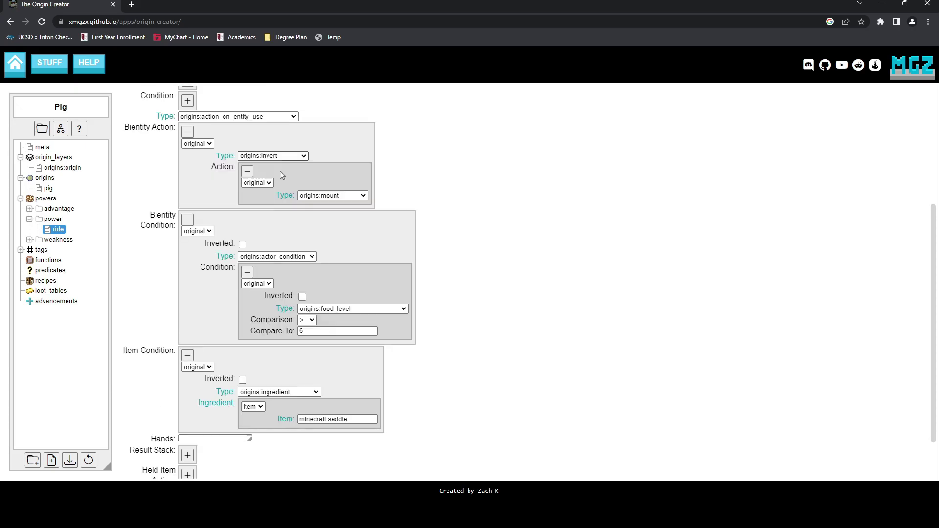
click(280, 172)
click(249, 173)
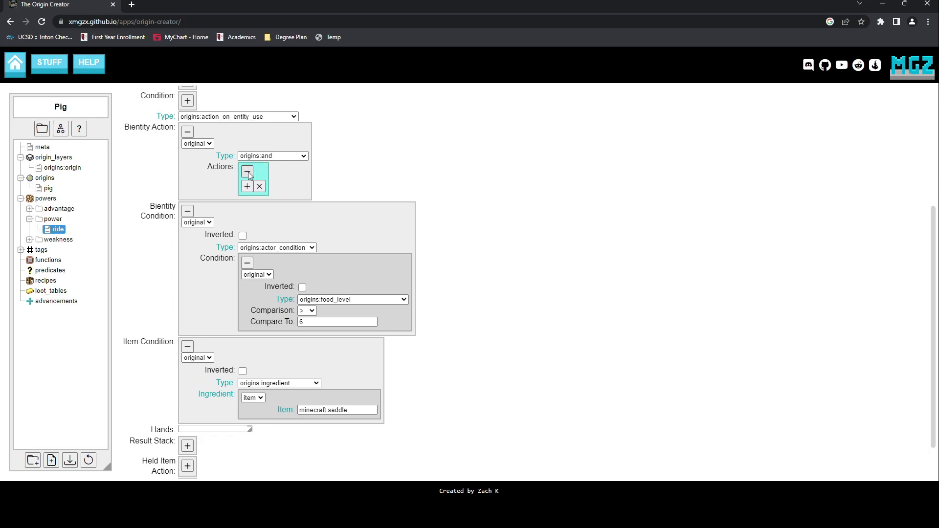
click(247, 187)
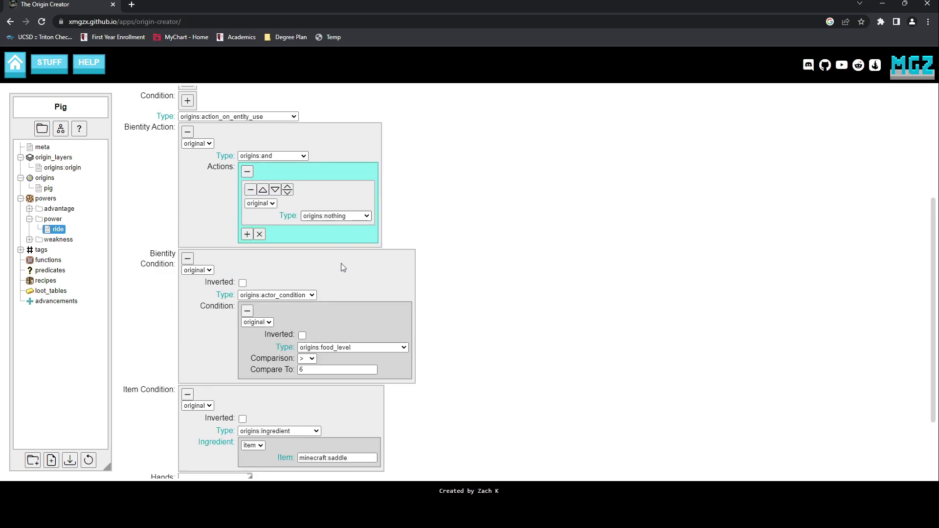
click(345, 288)
click(309, 233)
click(379, 256)
click(391, 366)
Step: Add a second and-list entry: an actor_action origins:exhaust with amount 6
click(247, 278)
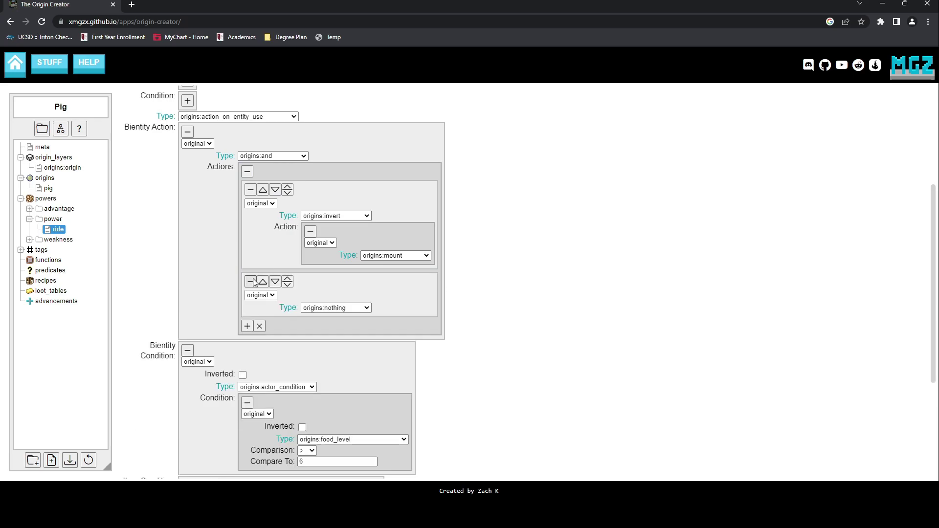
click(332, 308)
click(337, 375)
click(311, 324)
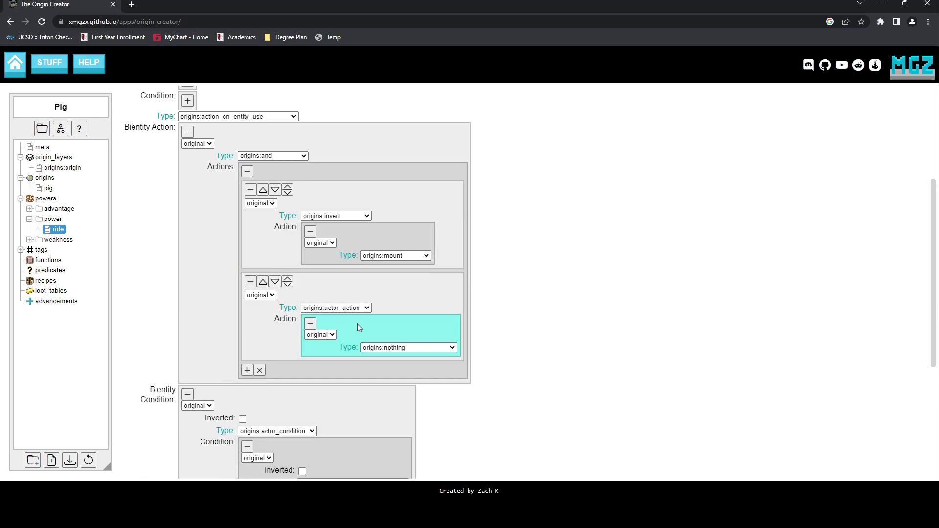
click(398, 348)
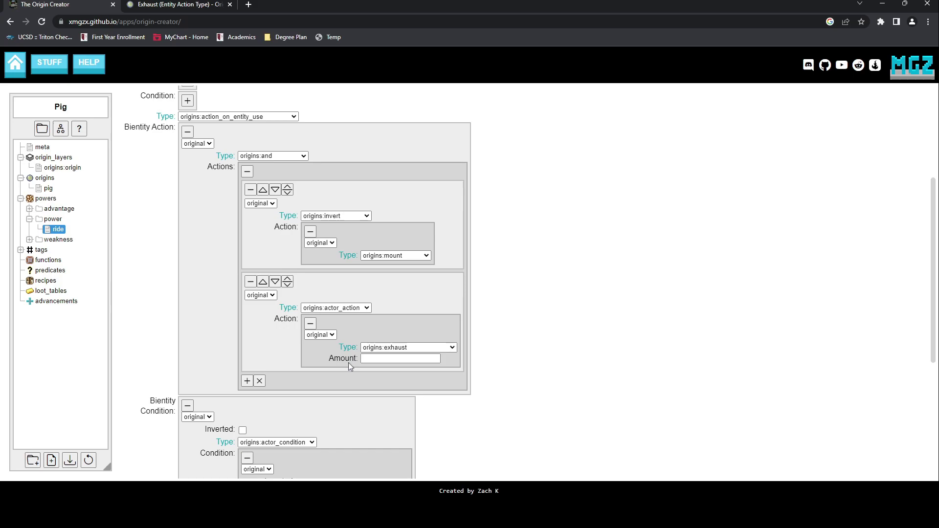
click(350, 359)
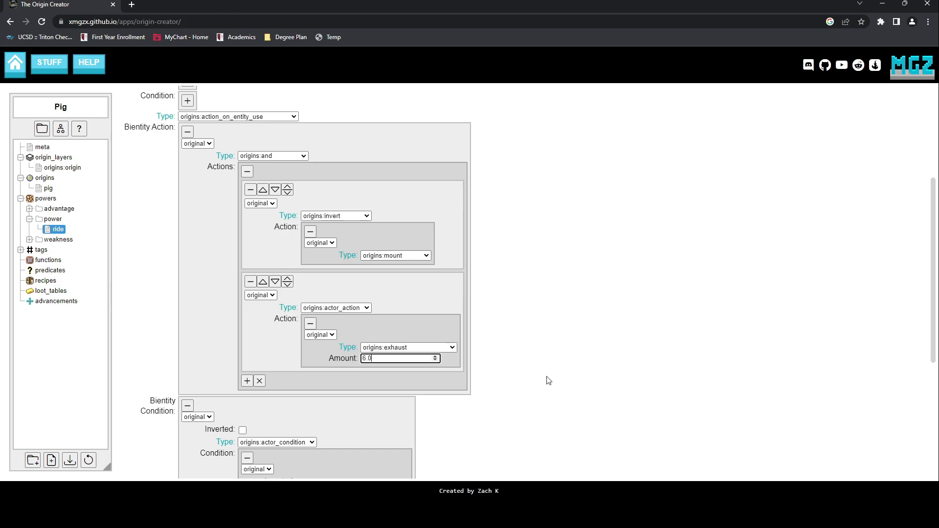
scroll(550, 319, up, 3)
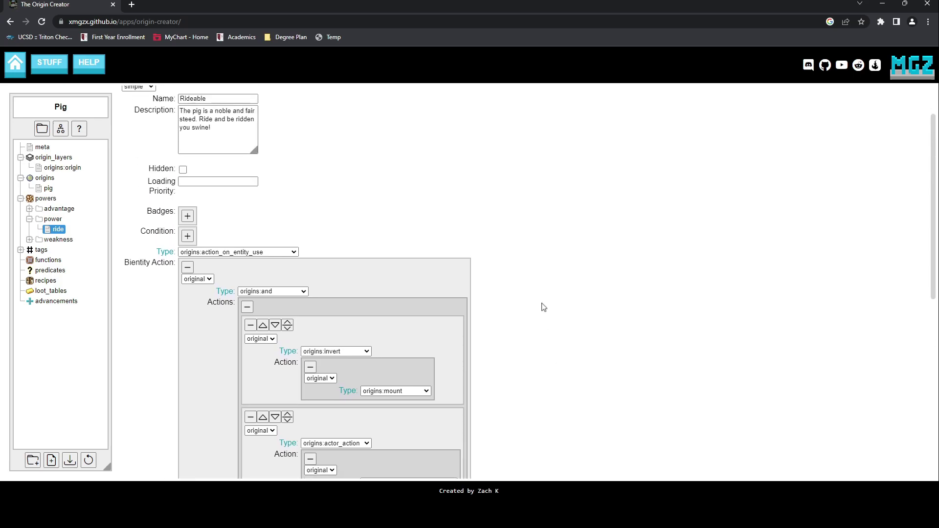
scroll(547, 309, down, 6)
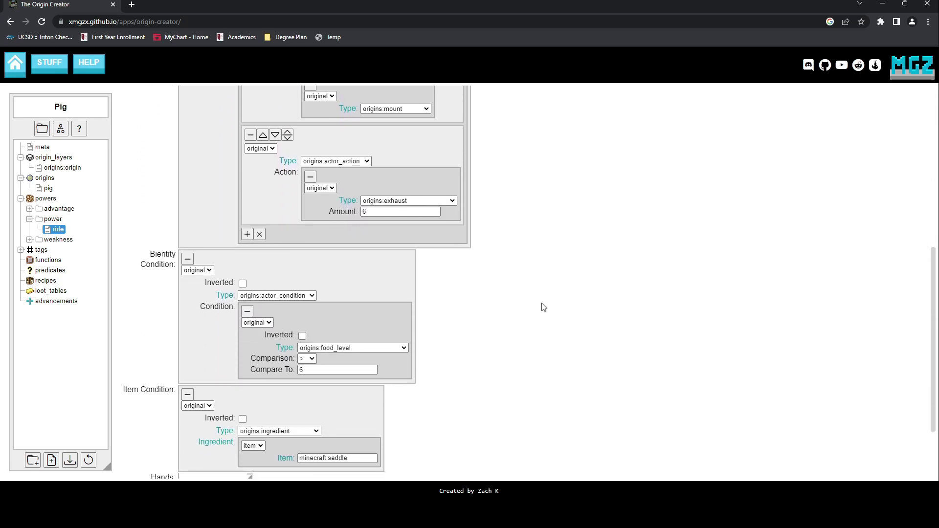
scroll(544, 307, down, 2)
click(58, 229)
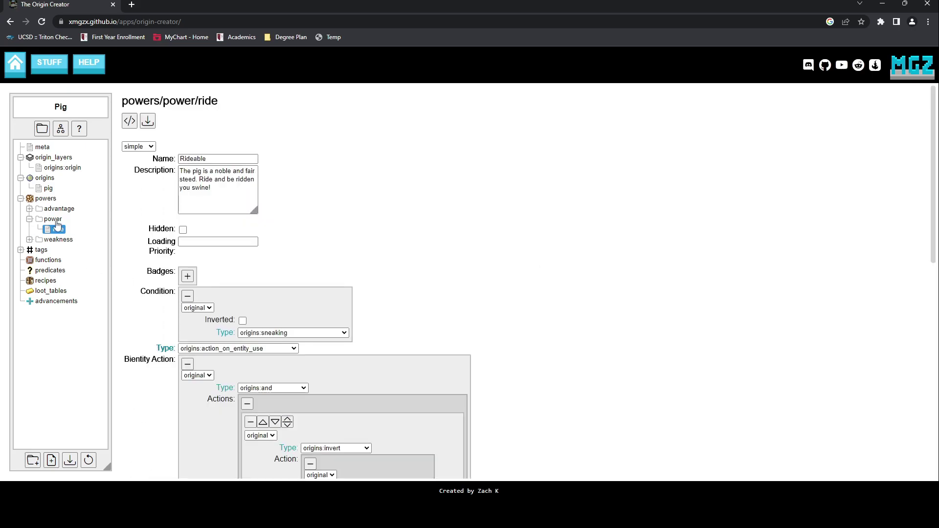
Step: Create a new power file beside ride and name the power Dismount
right_click(54, 229)
click(67, 233)
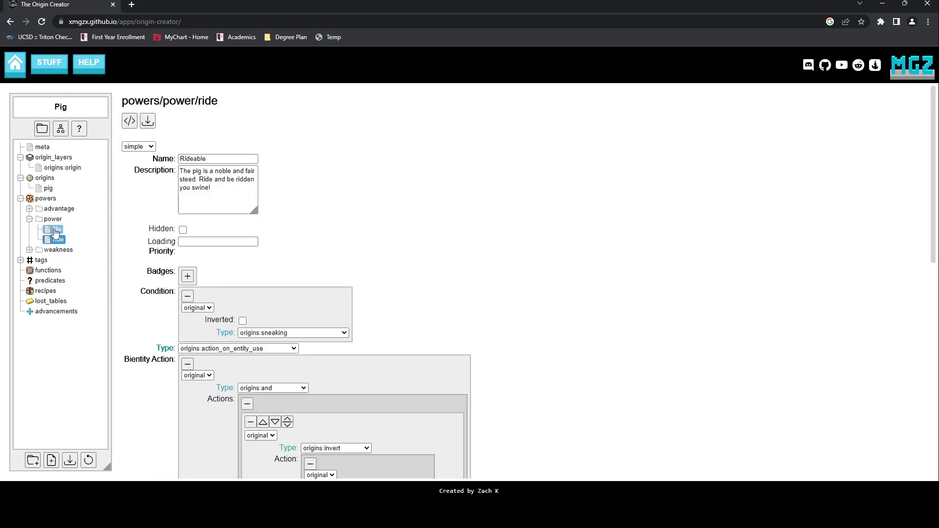
key(Return)
click(214, 158)
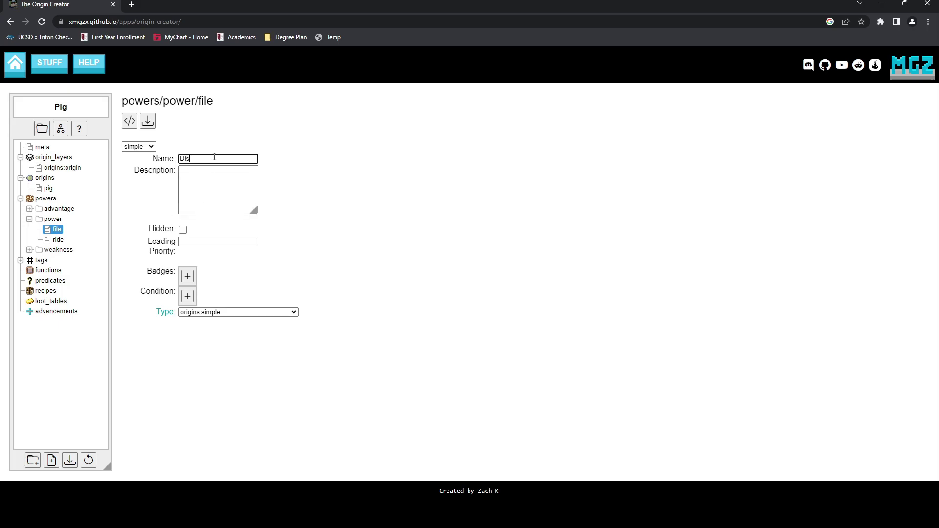
text(Dismount)
Step: Rename the new power file to dismount
right_click(54, 229)
click(67, 303)
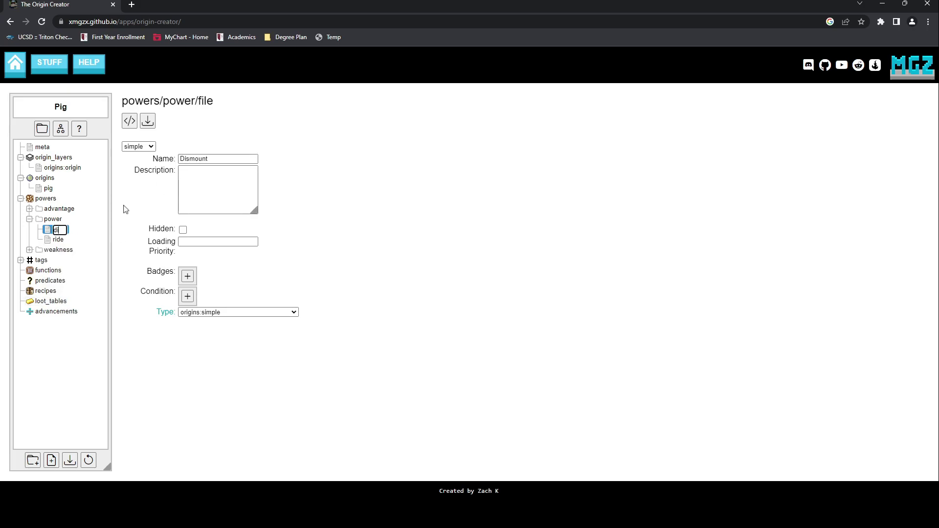
text(dismount)
key(Return)
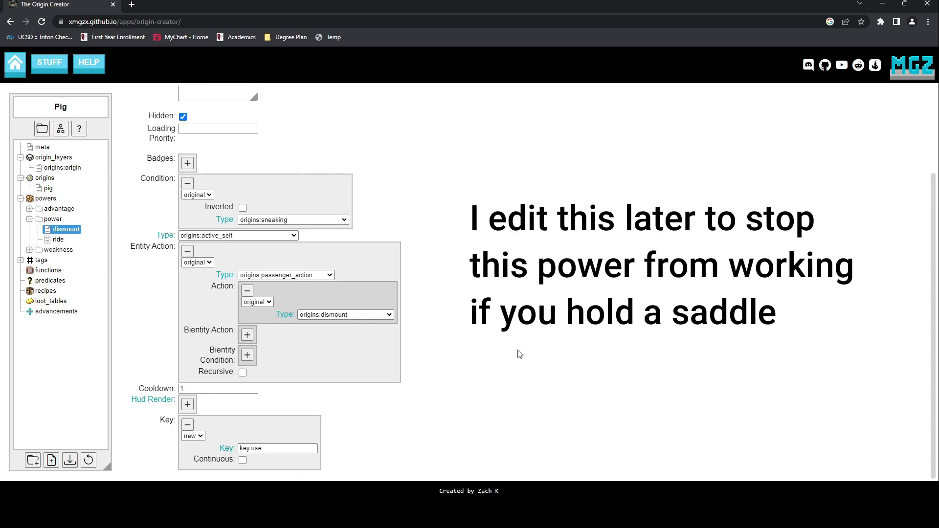
scroll(520, 354, up, 3)
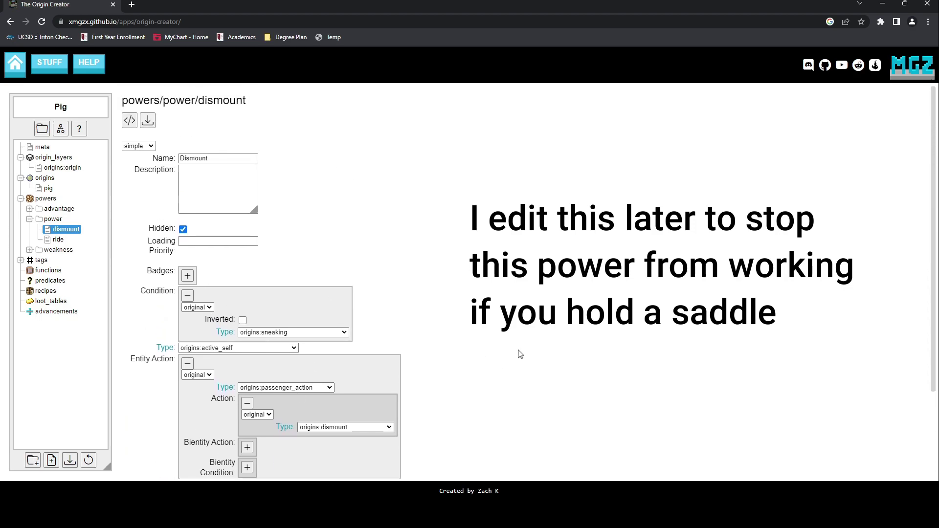
scroll(355, 302, down, 1)
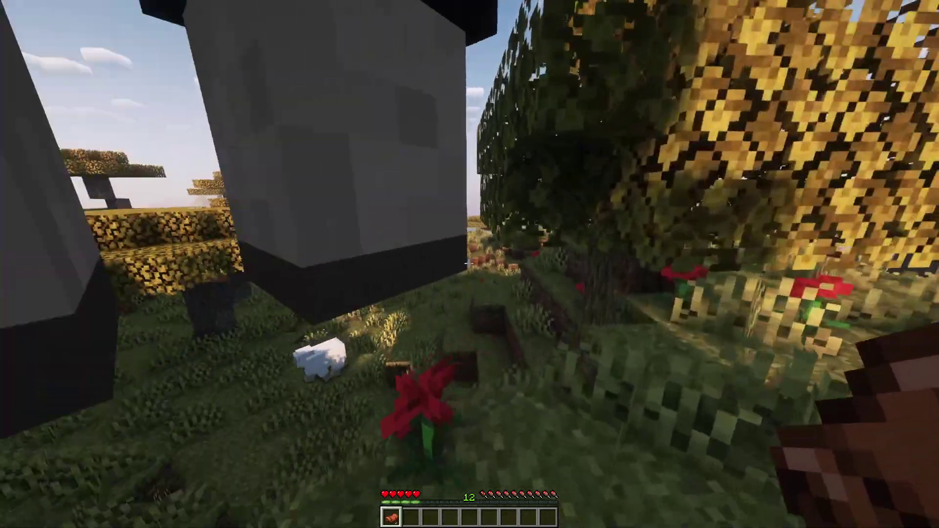
Step: Test the ride power on the sheep in-game, then name a new power Toggle Riding
key(w)
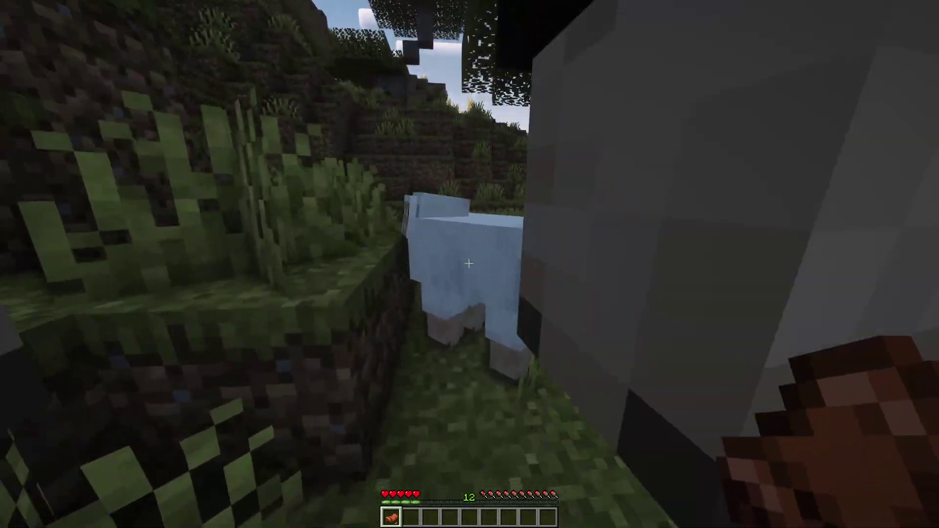
right_click(469, 264)
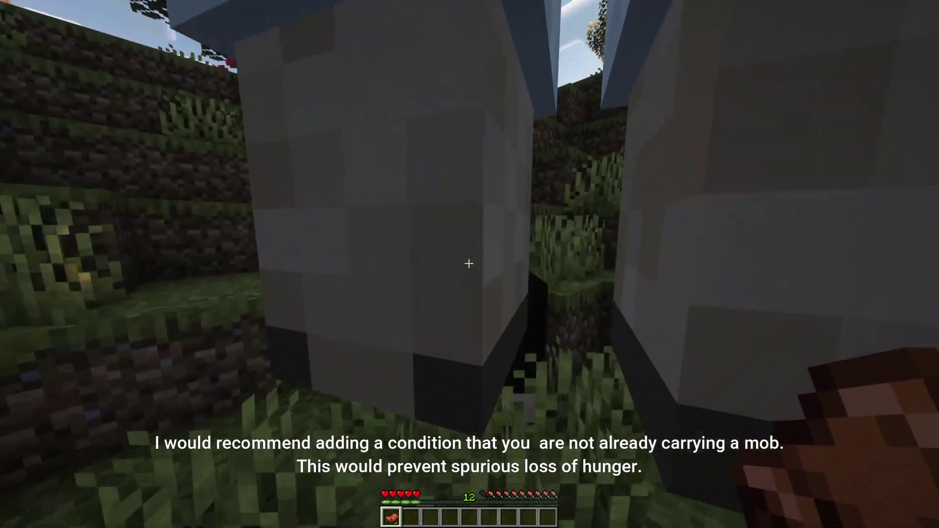
right_click(469, 264)
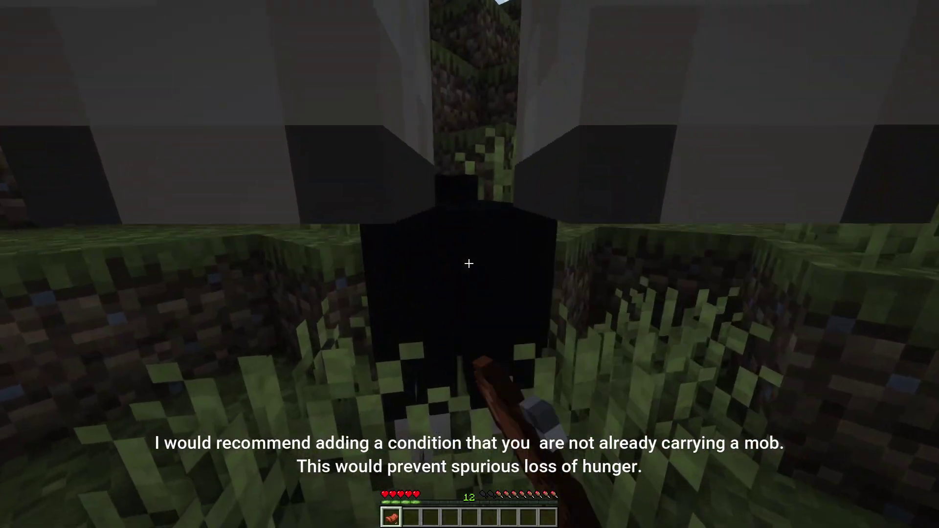
right_click(469, 263)
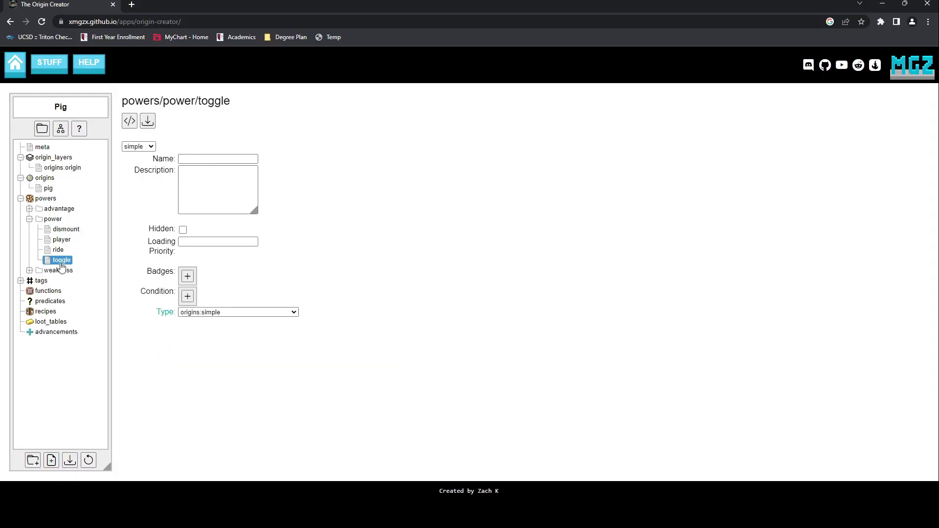
click(200, 154)
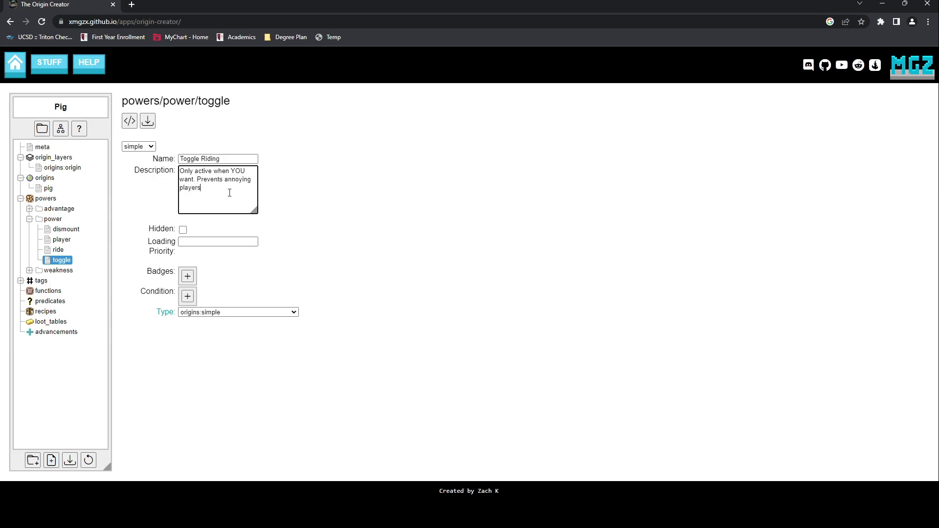
Step: Make Toggle Riding a hidden origins:toggle power using the old-format primary key
click(183, 229)
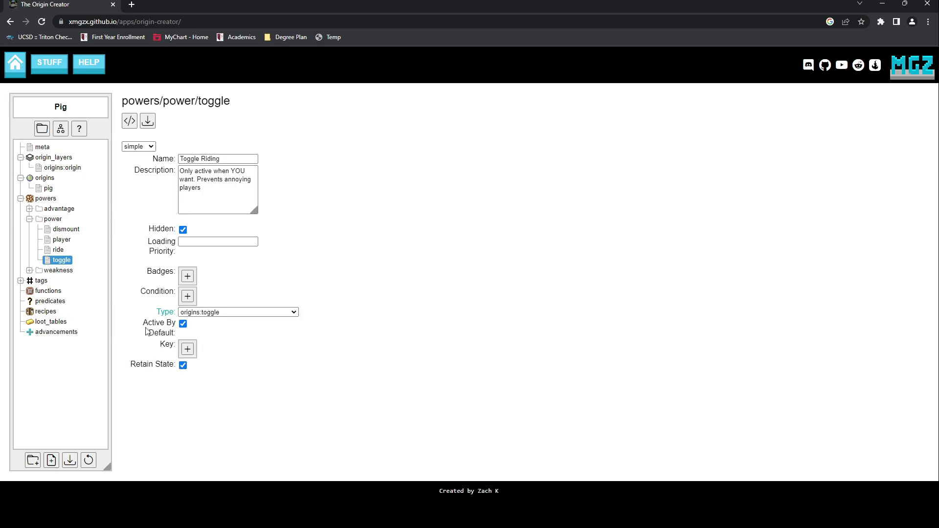
click(188, 349)
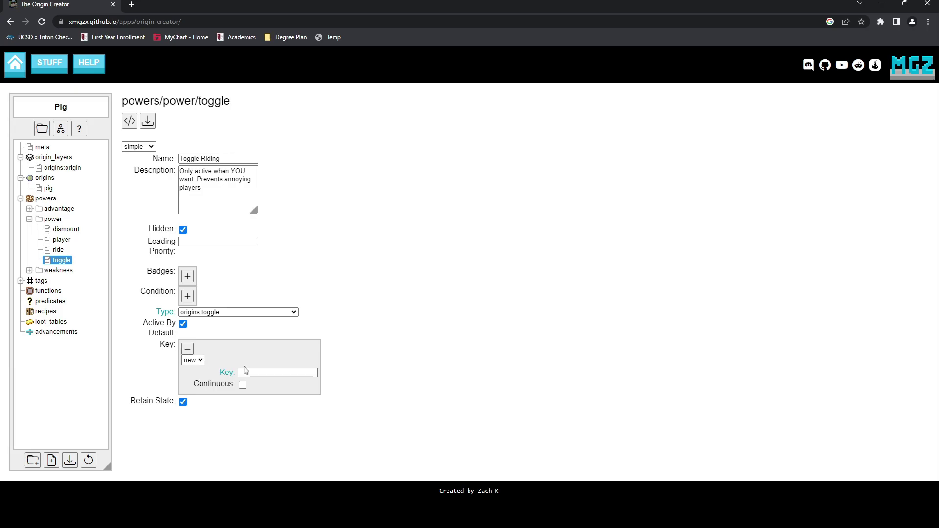
click(194, 360)
click(198, 378)
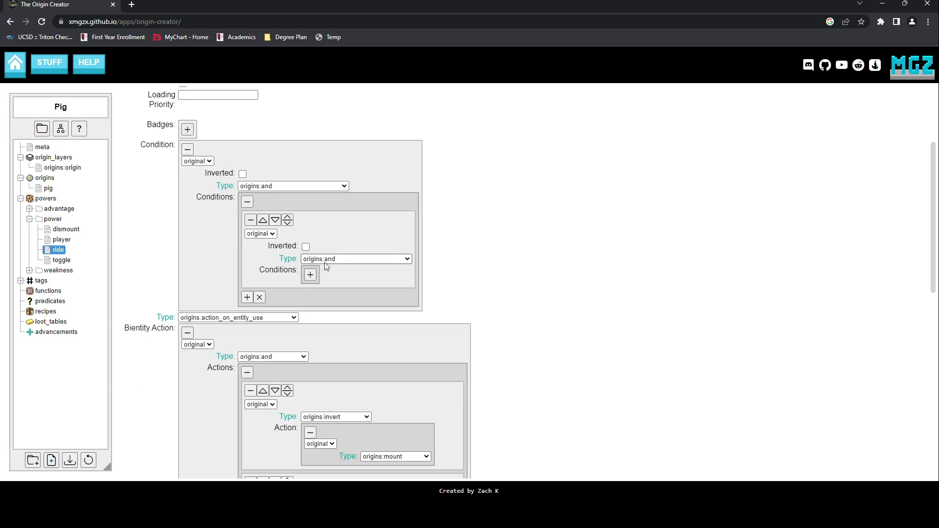
Step: Make the ride power require origins:sneaking plus origins:power_active on power/toggle
click(342, 341)
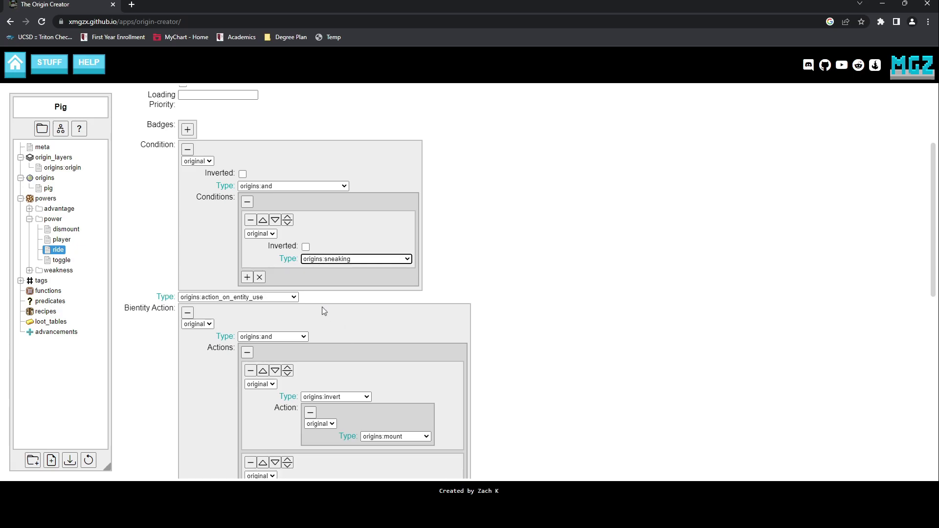
click(248, 277)
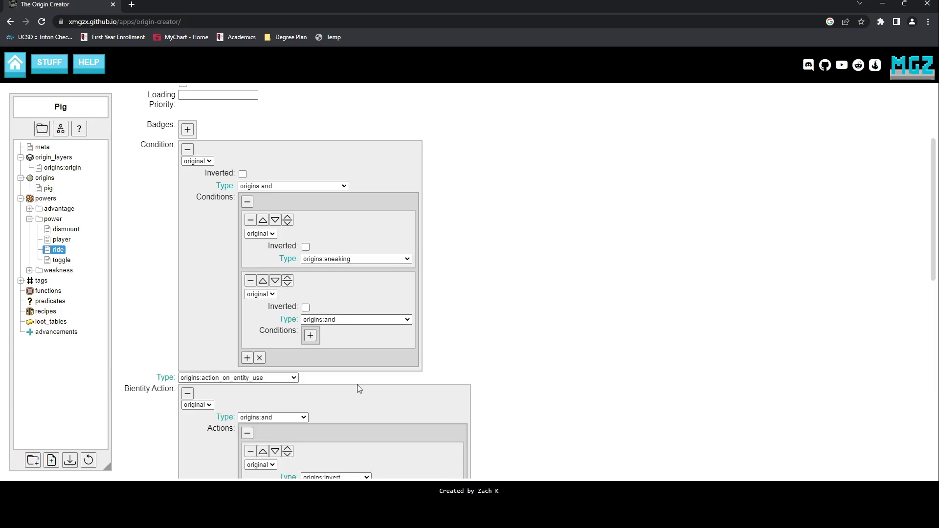
click(325, 329)
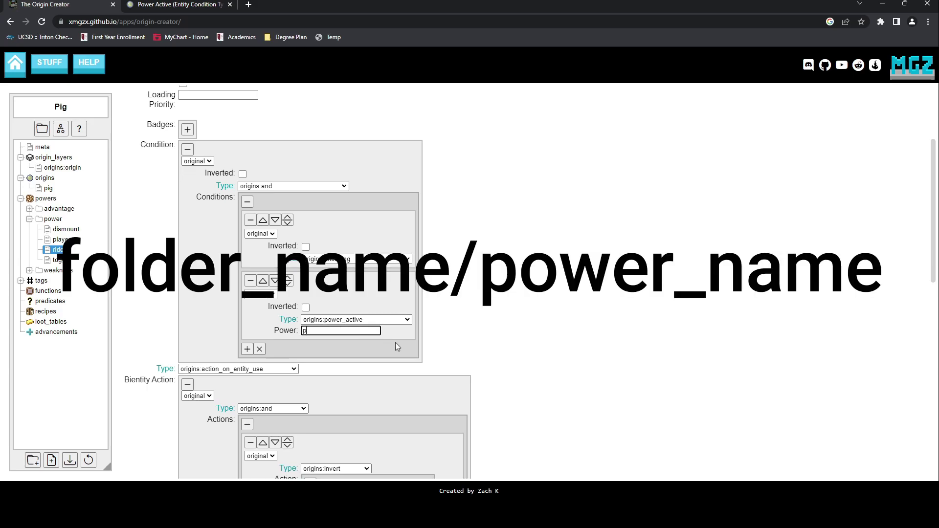
text(power/toggle)
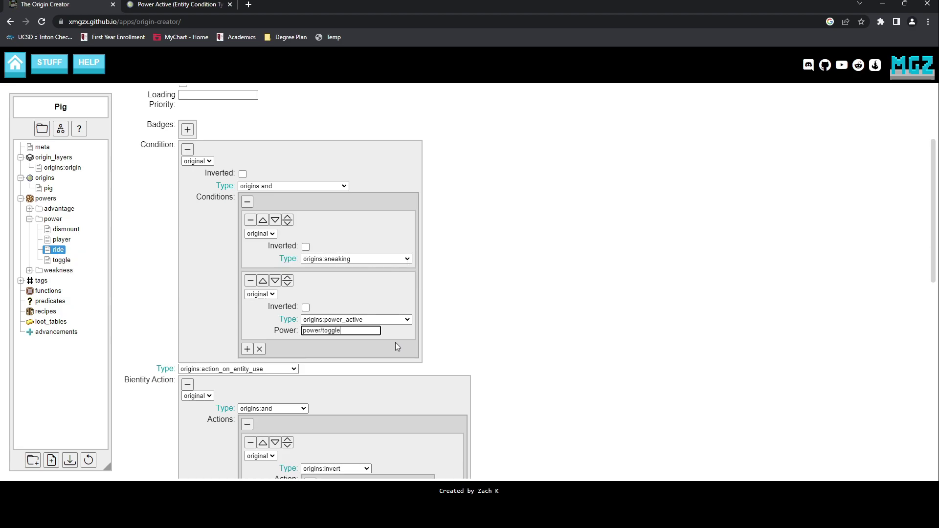
click(469, 334)
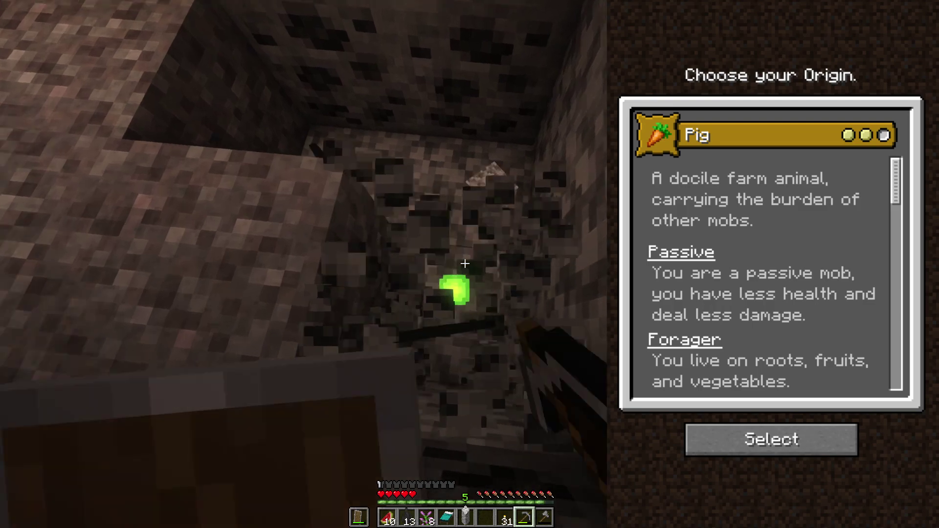
Step: Mine three coal ore blocks, then place the cyan bed and sleep to set respawn
click(465, 264)
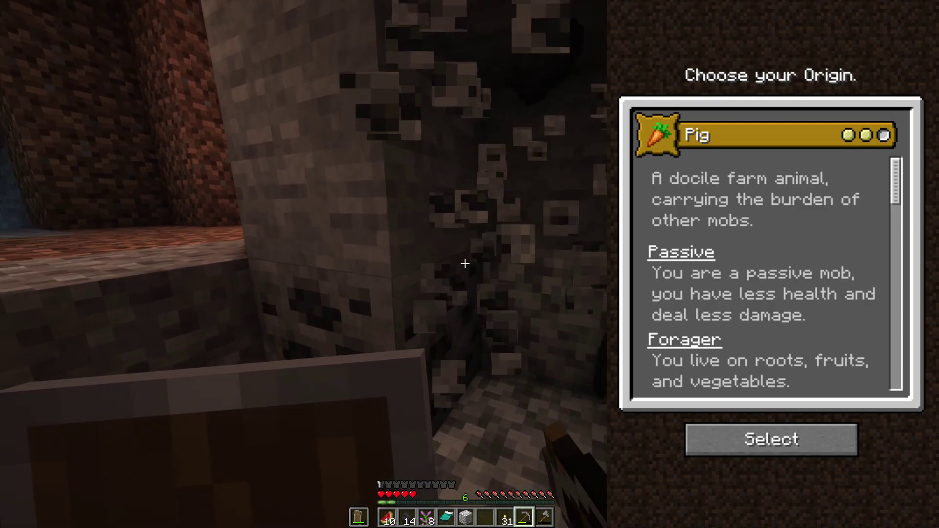
click(465, 264)
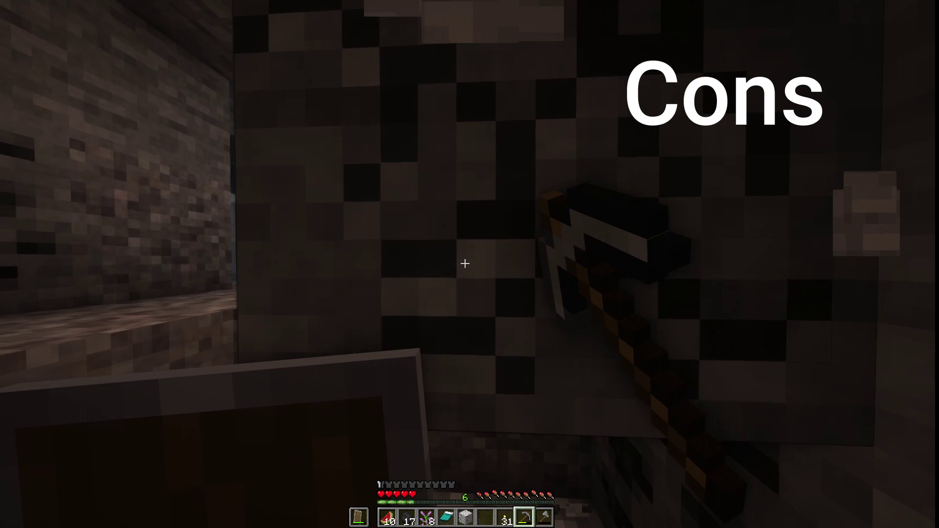
click(465, 264)
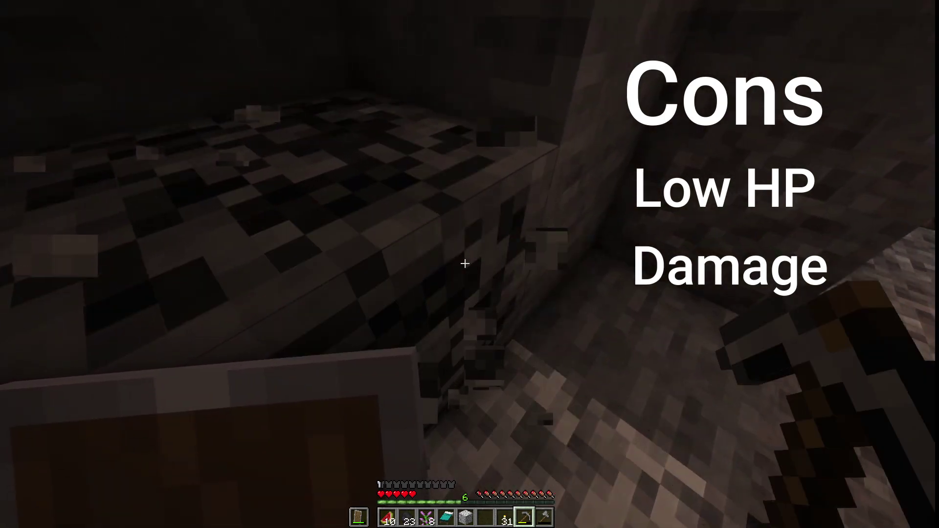
key(4)
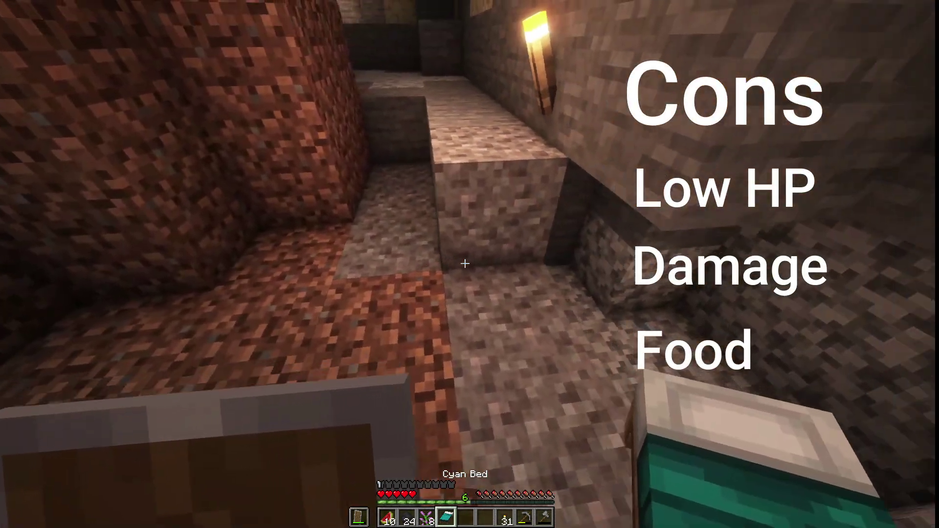
right_click(466, 264)
right_click(465, 264)
Step: Climb out of the water onto the cave ledge and place a torch on the floor
scroll(465, 264, down, 1)
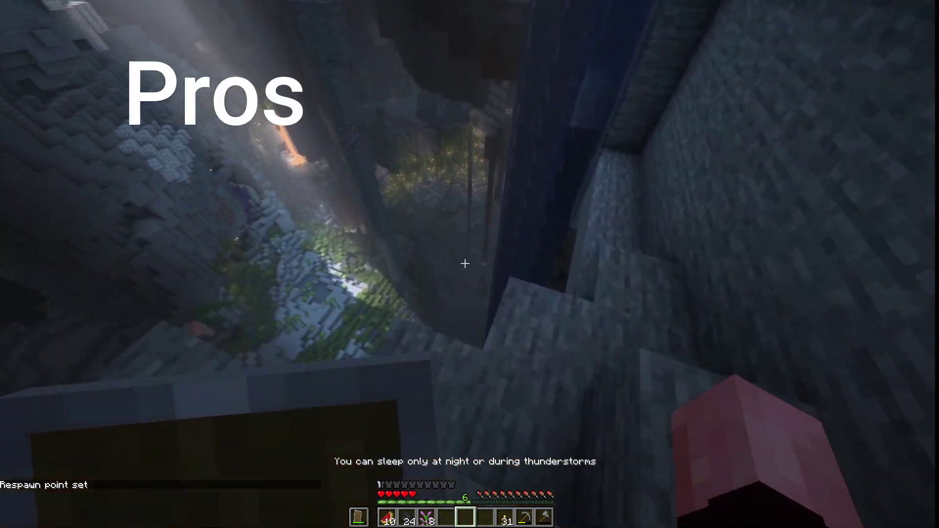
scroll(465, 264, down, 1)
scroll(465, 264, up, 1)
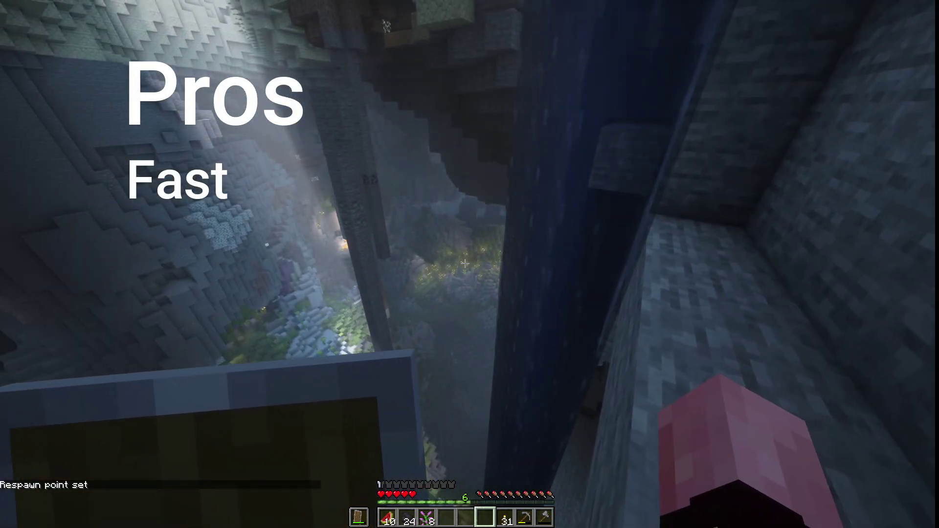
scroll(465, 264, up, 1)
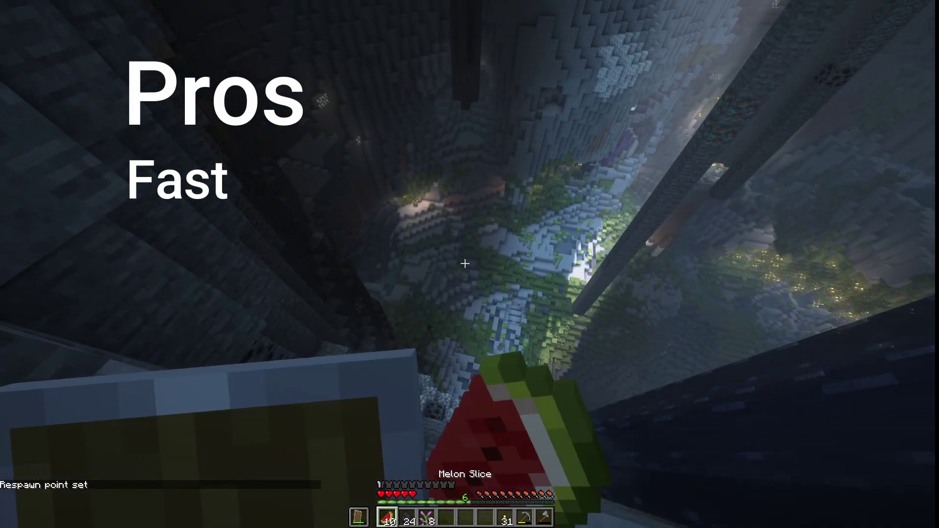
key(e)
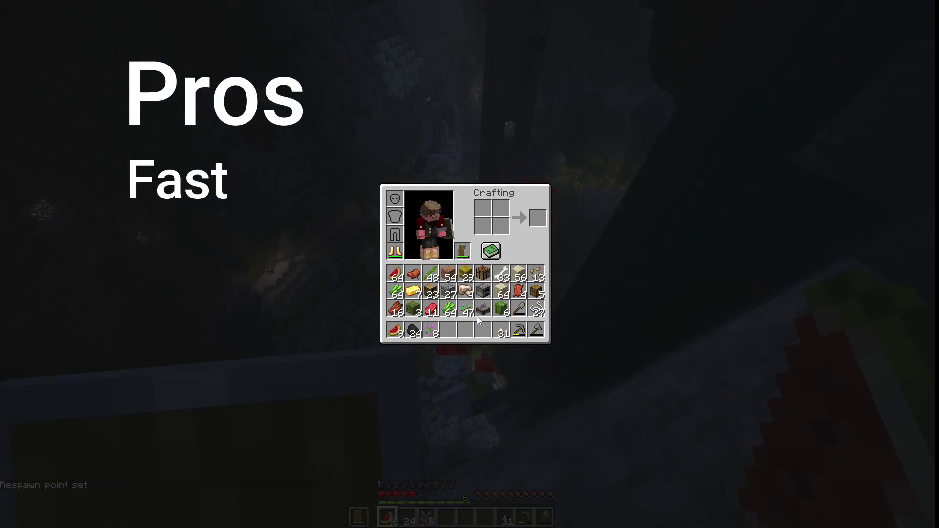
key(e)
scroll(464, 264, down, 3)
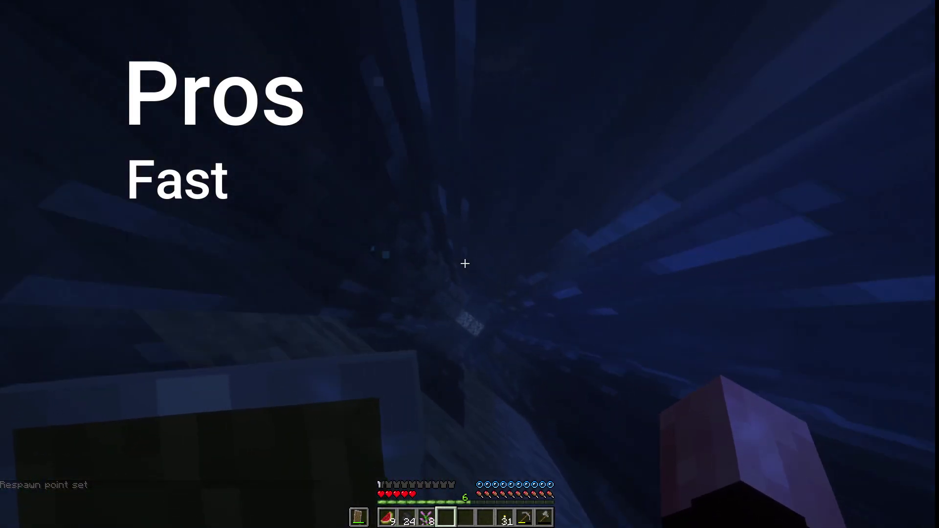
key(space)
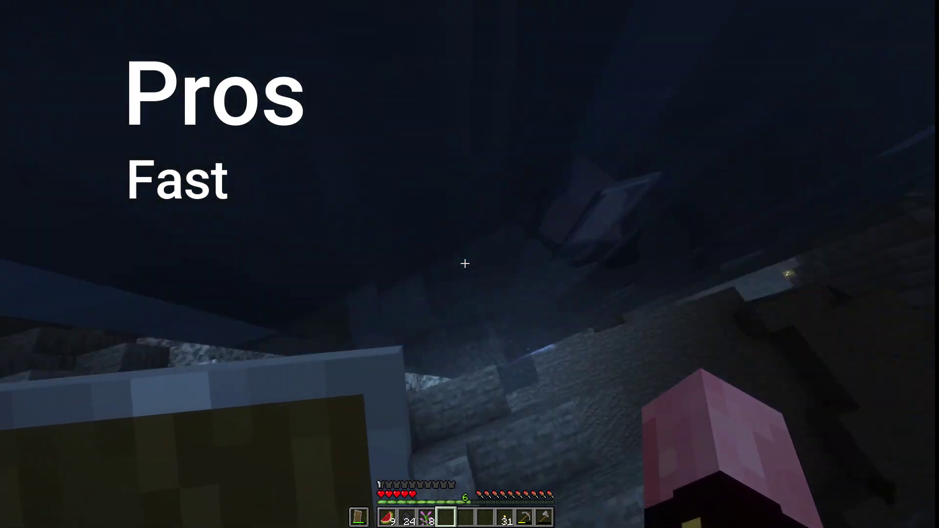
key(w)
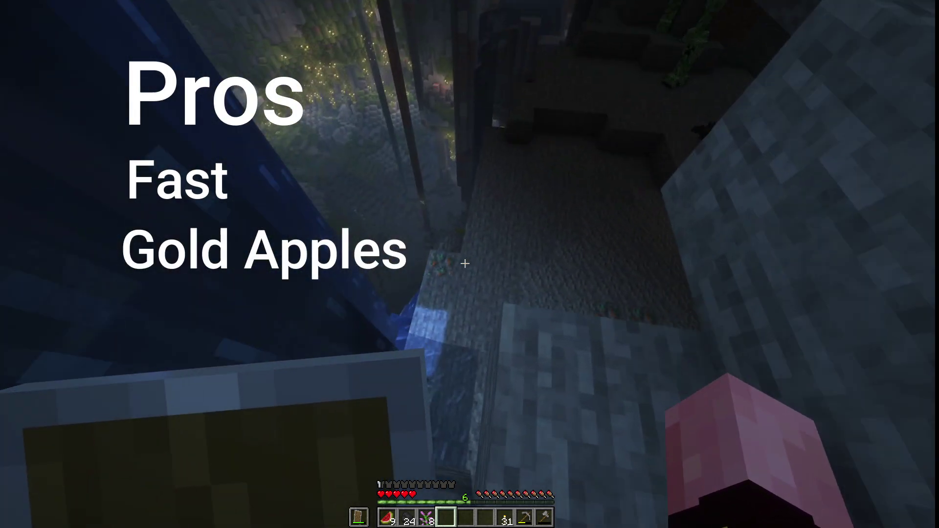
scroll(465, 264, down, 3)
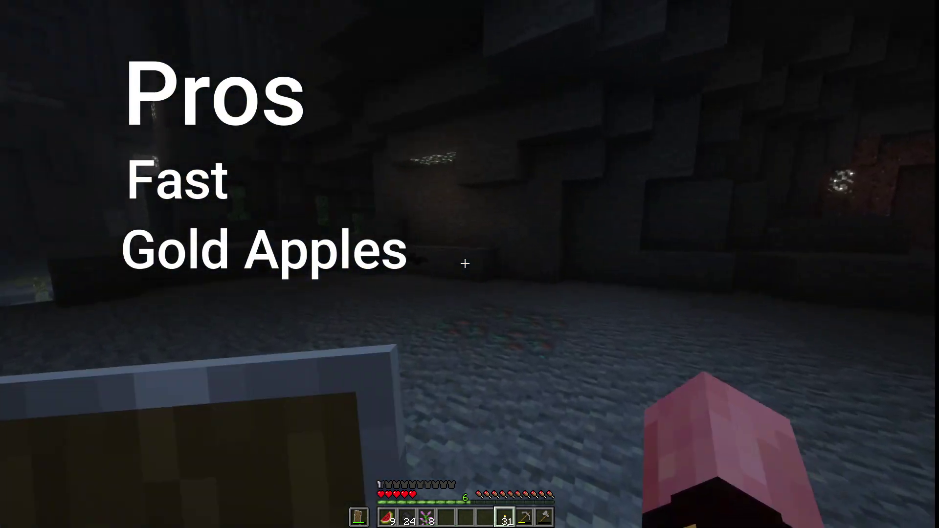
right_click(465, 264)
Step: Move into the dark cave room and place a second torch by the reddish wall
scroll(465, 263, up, 1)
key(w)
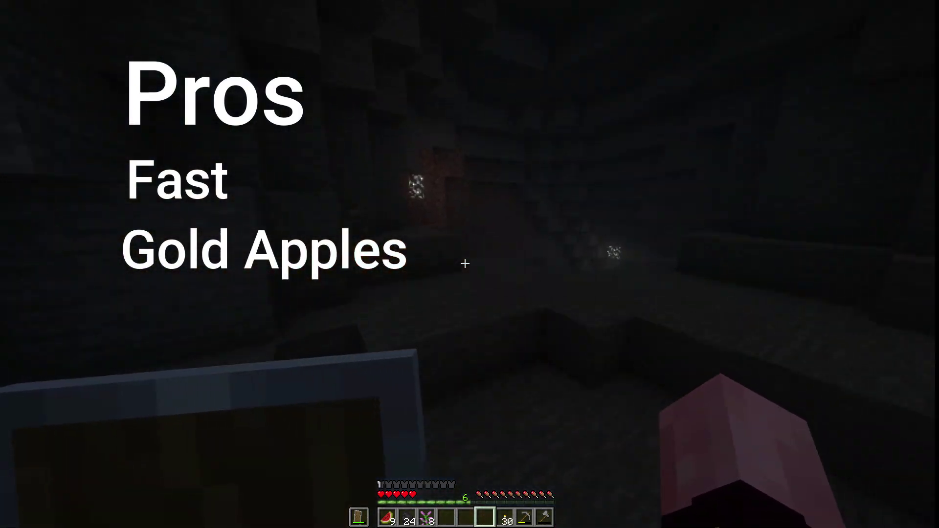
scroll(465, 264, down, 1)
right_click(465, 264)
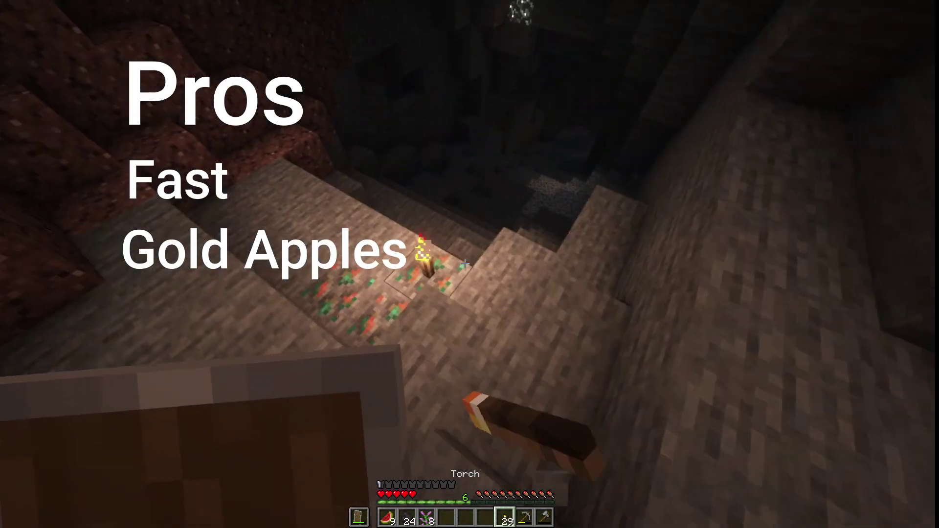
Step: Switch to the stone pickaxe and mine three blocks of the cave wall
scroll(464, 264, down, 1)
scroll(465, 265, down, 1)
scroll(465, 265, up, 1)
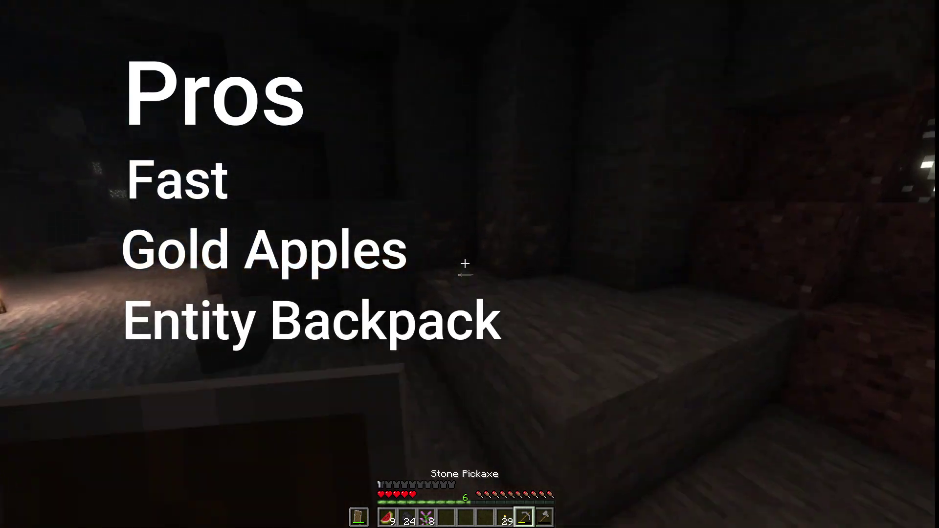
click(465, 264)
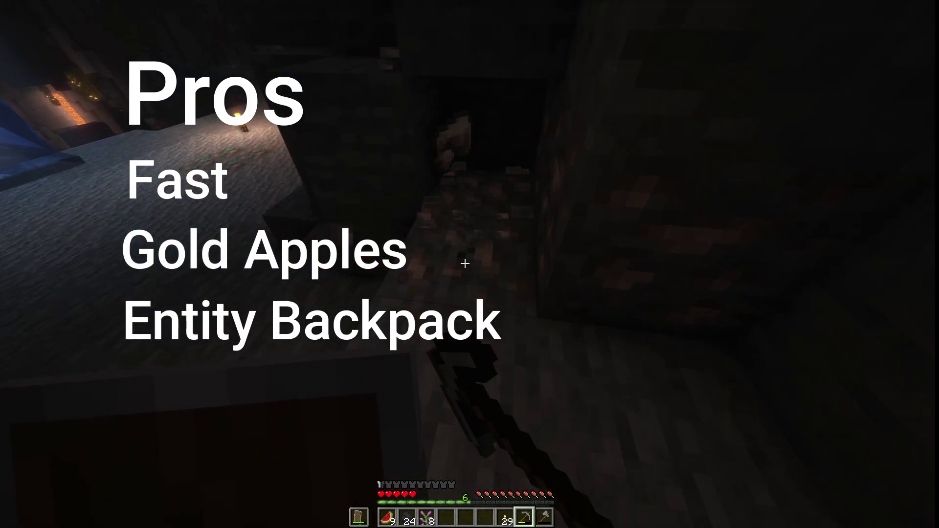
click(465, 264)
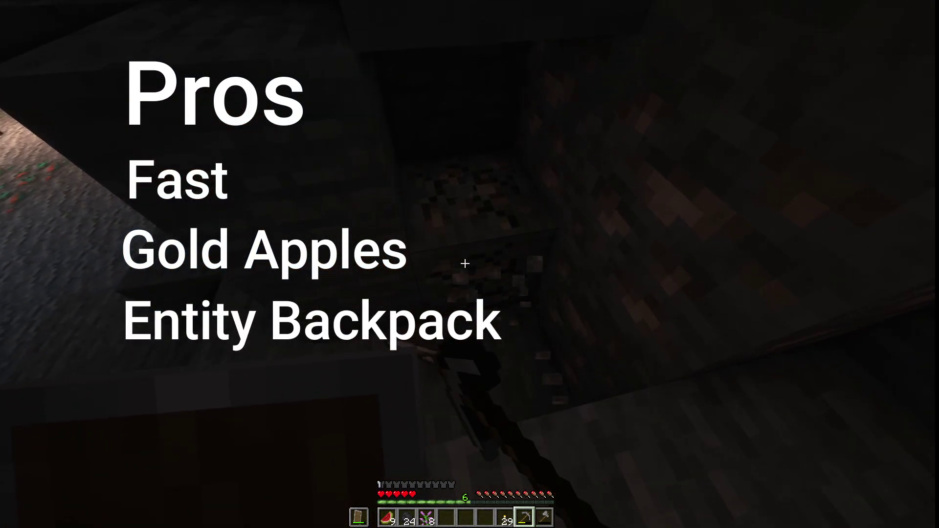
click(465, 264)
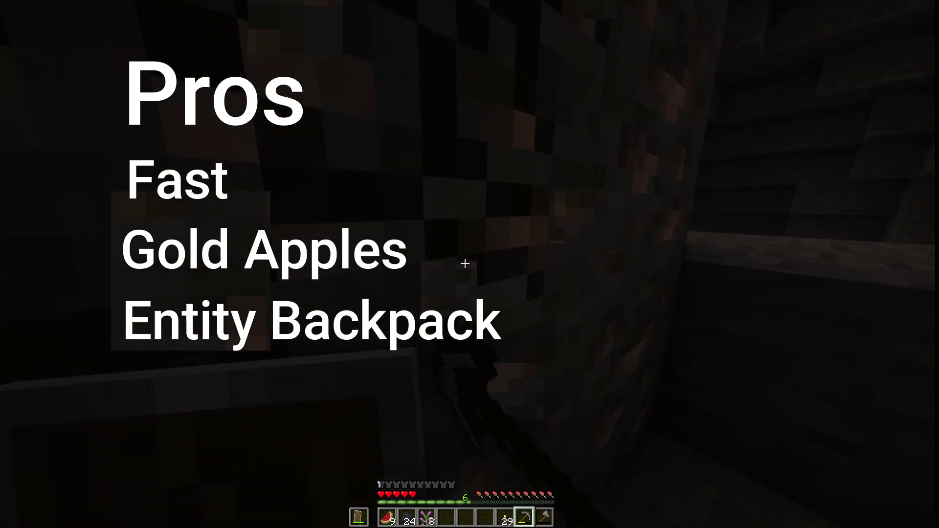